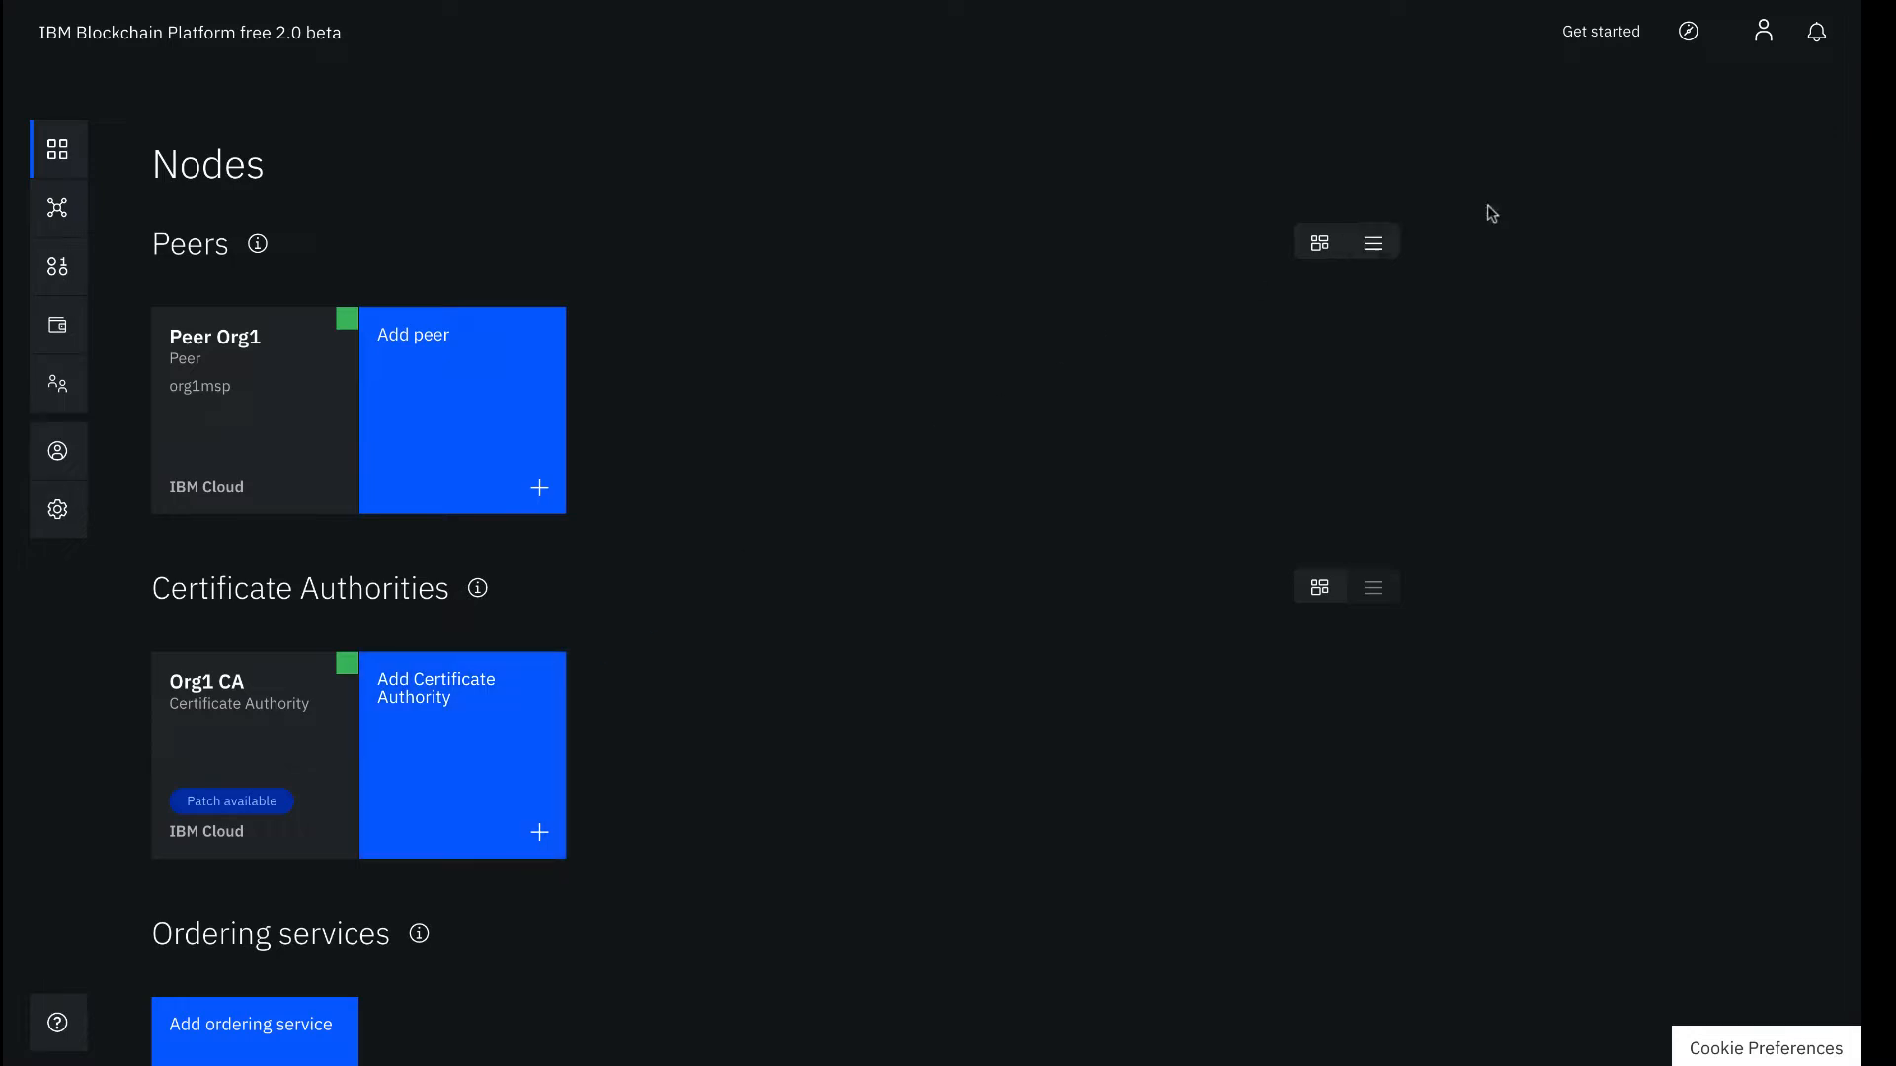
Open the Build a network tutorial and scroll to its network structure diagram
left_click(1634, 37)
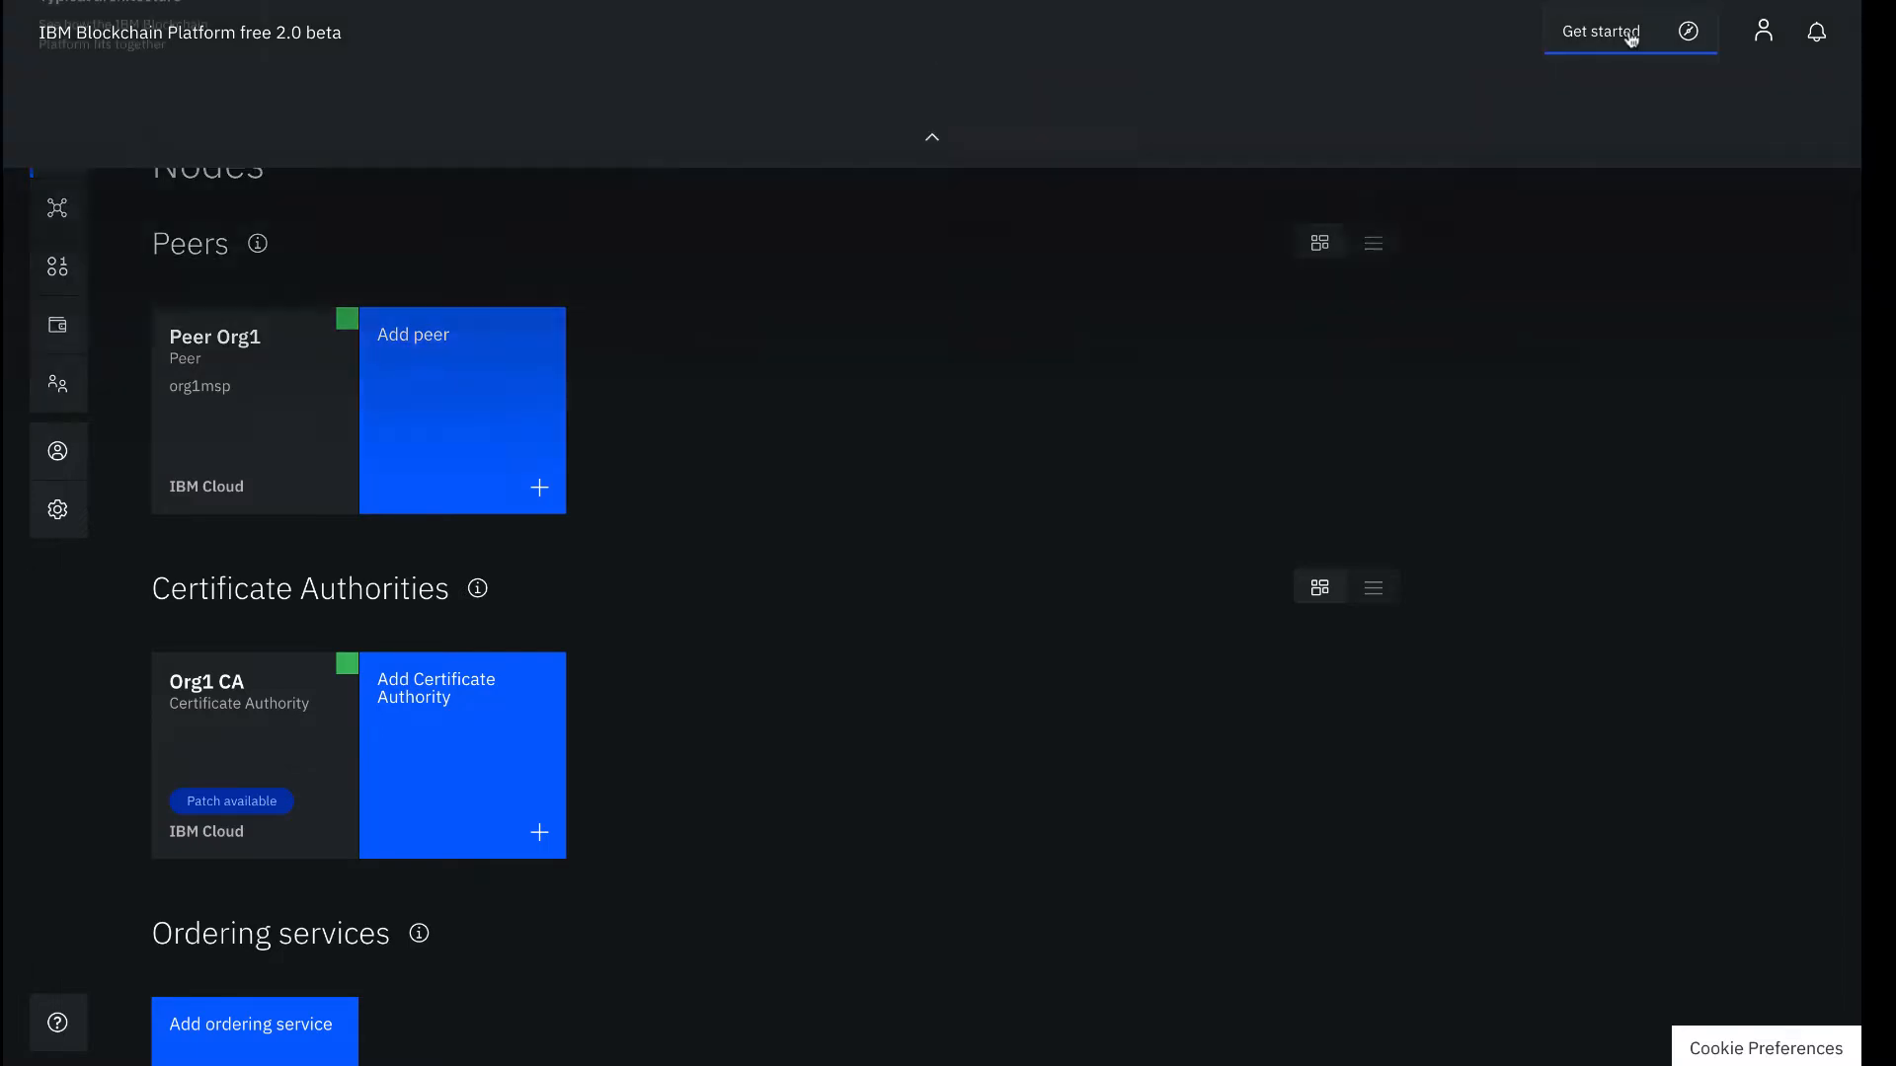
left_click(399, 250)
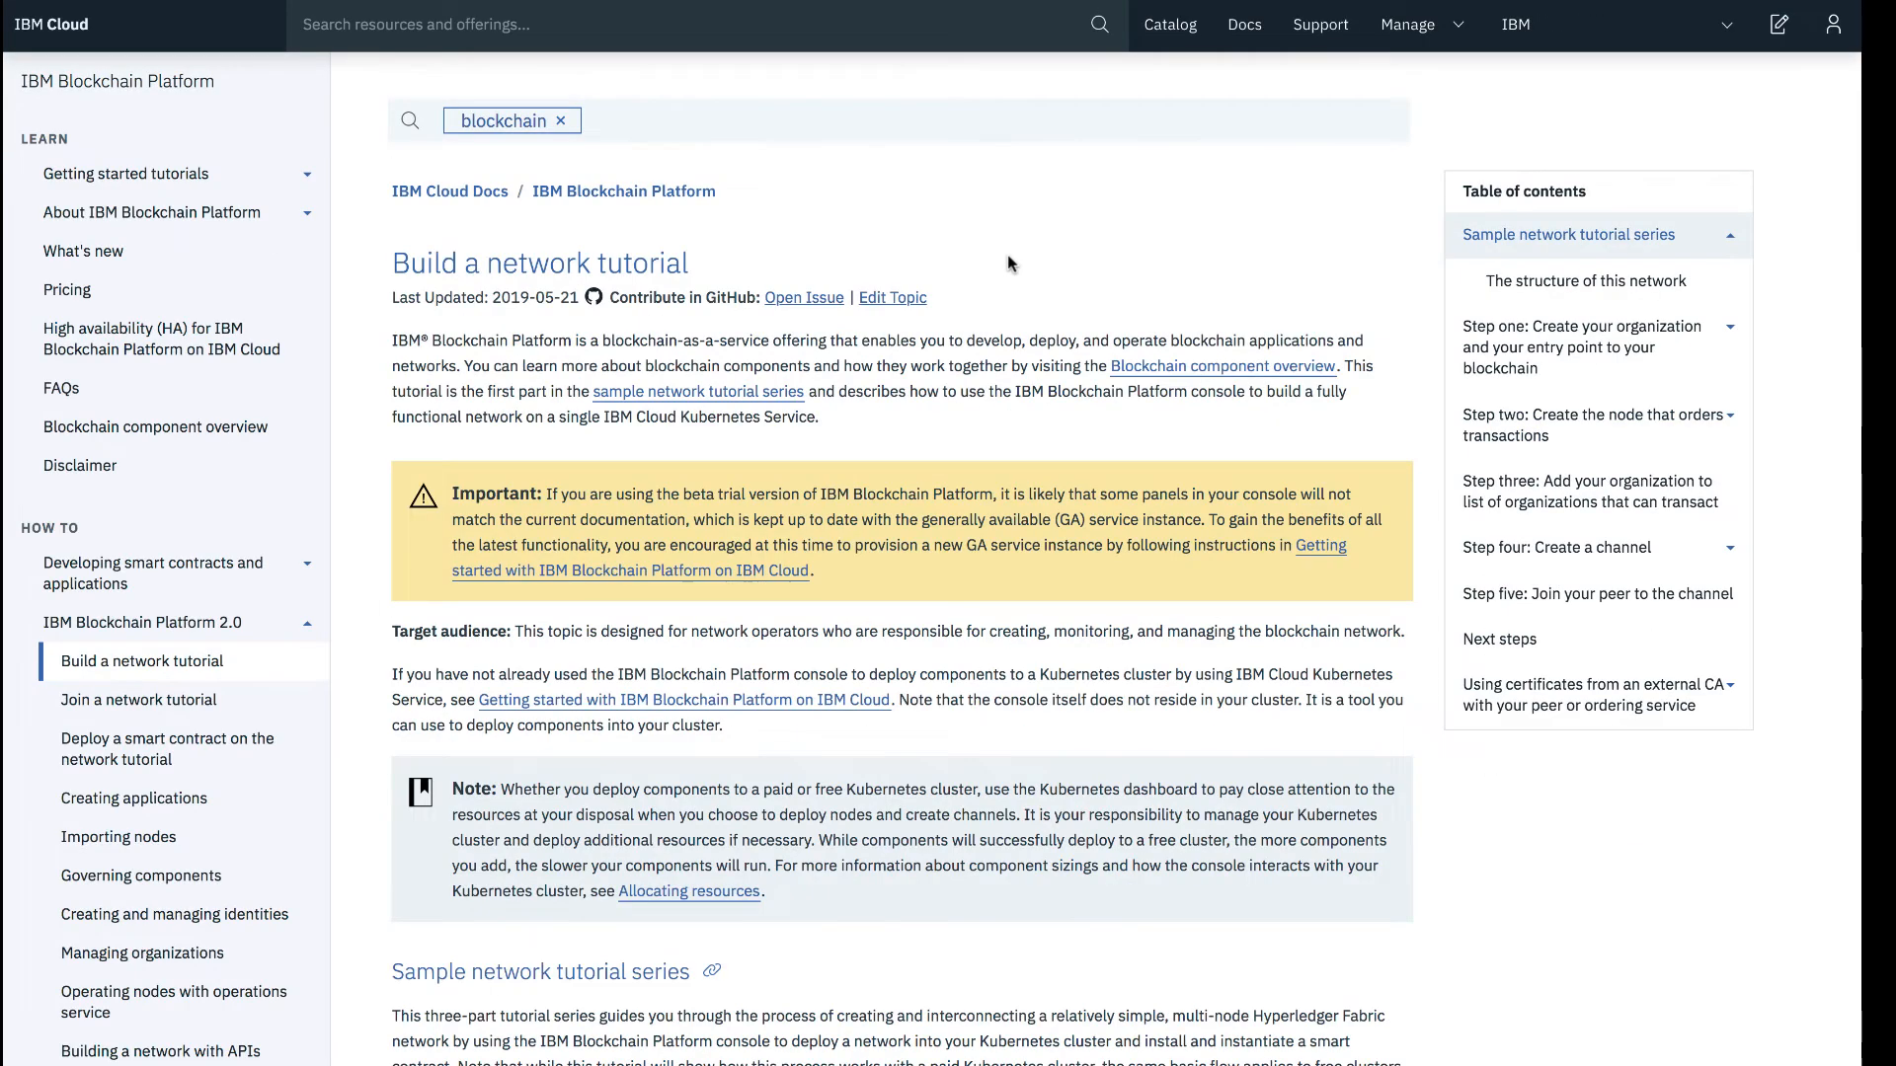
scroll(1009, 263, "down", 7)
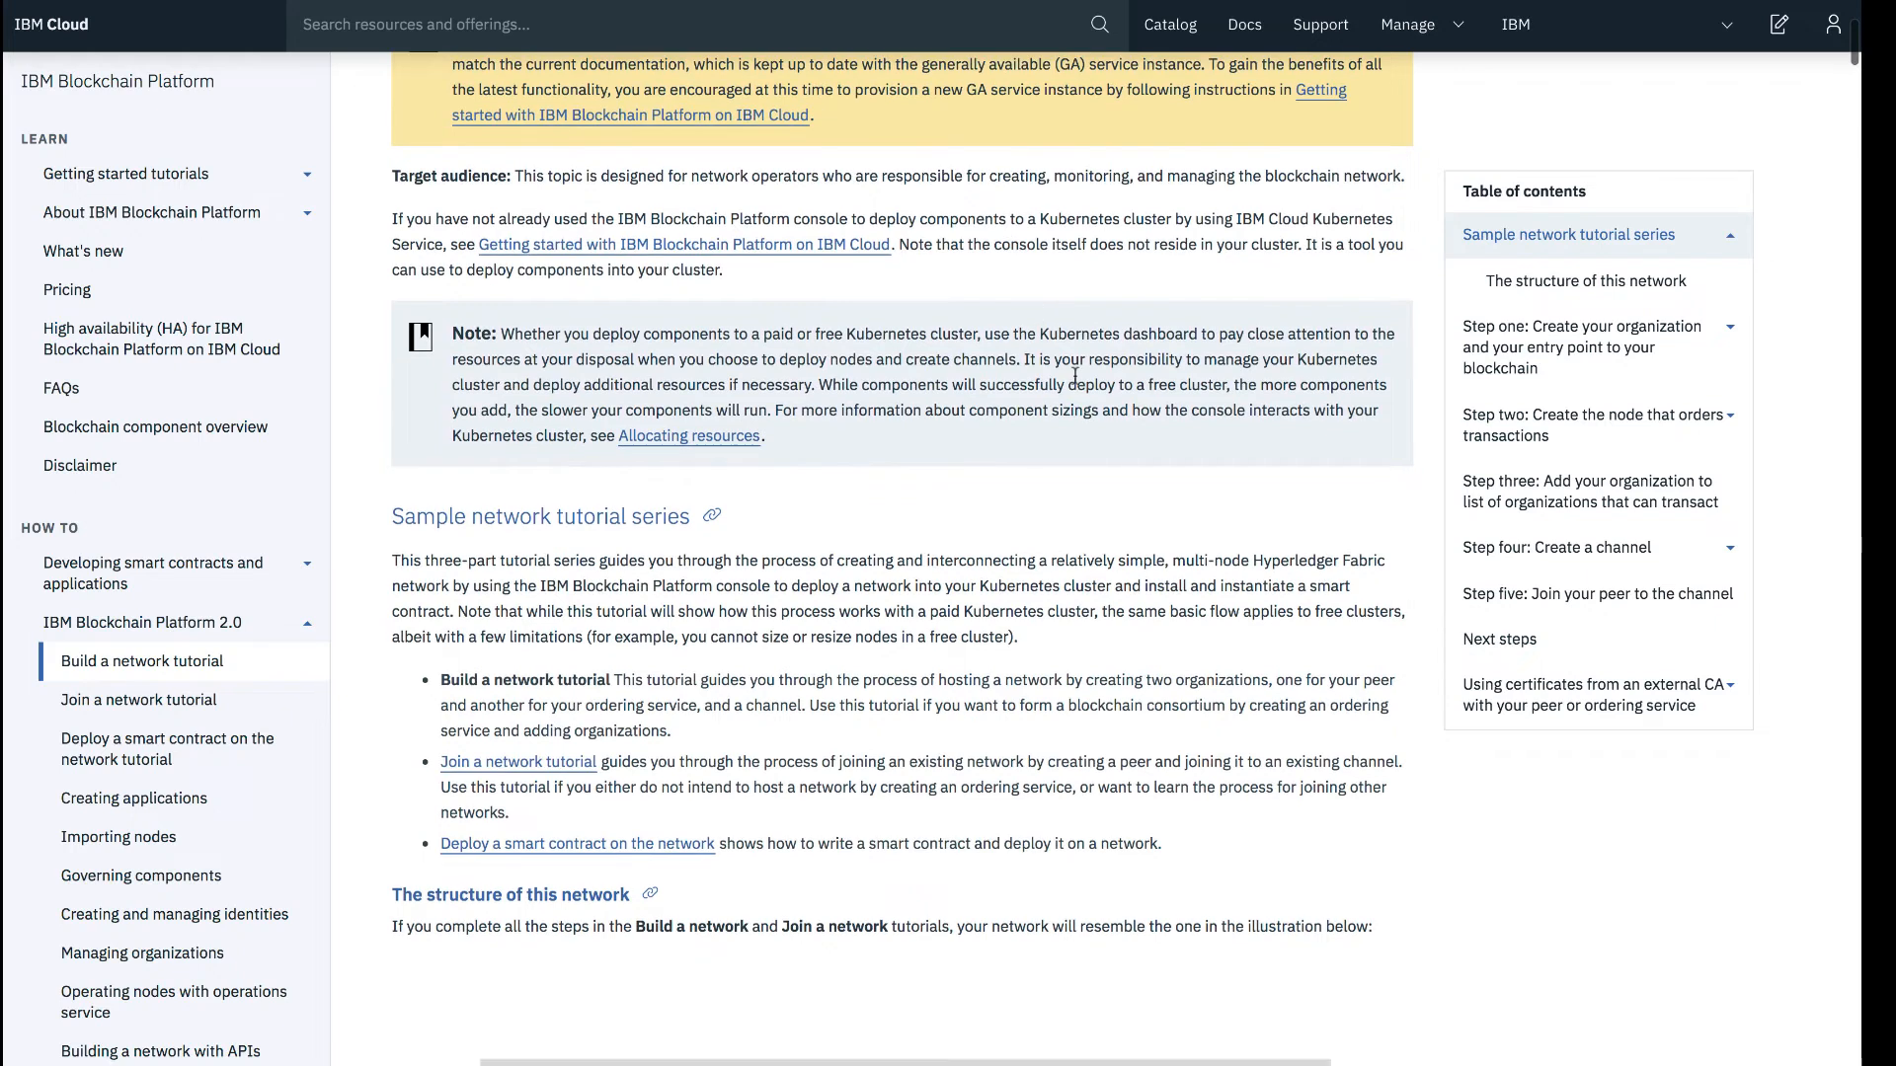
scroll(1116, 375, "down", 3)
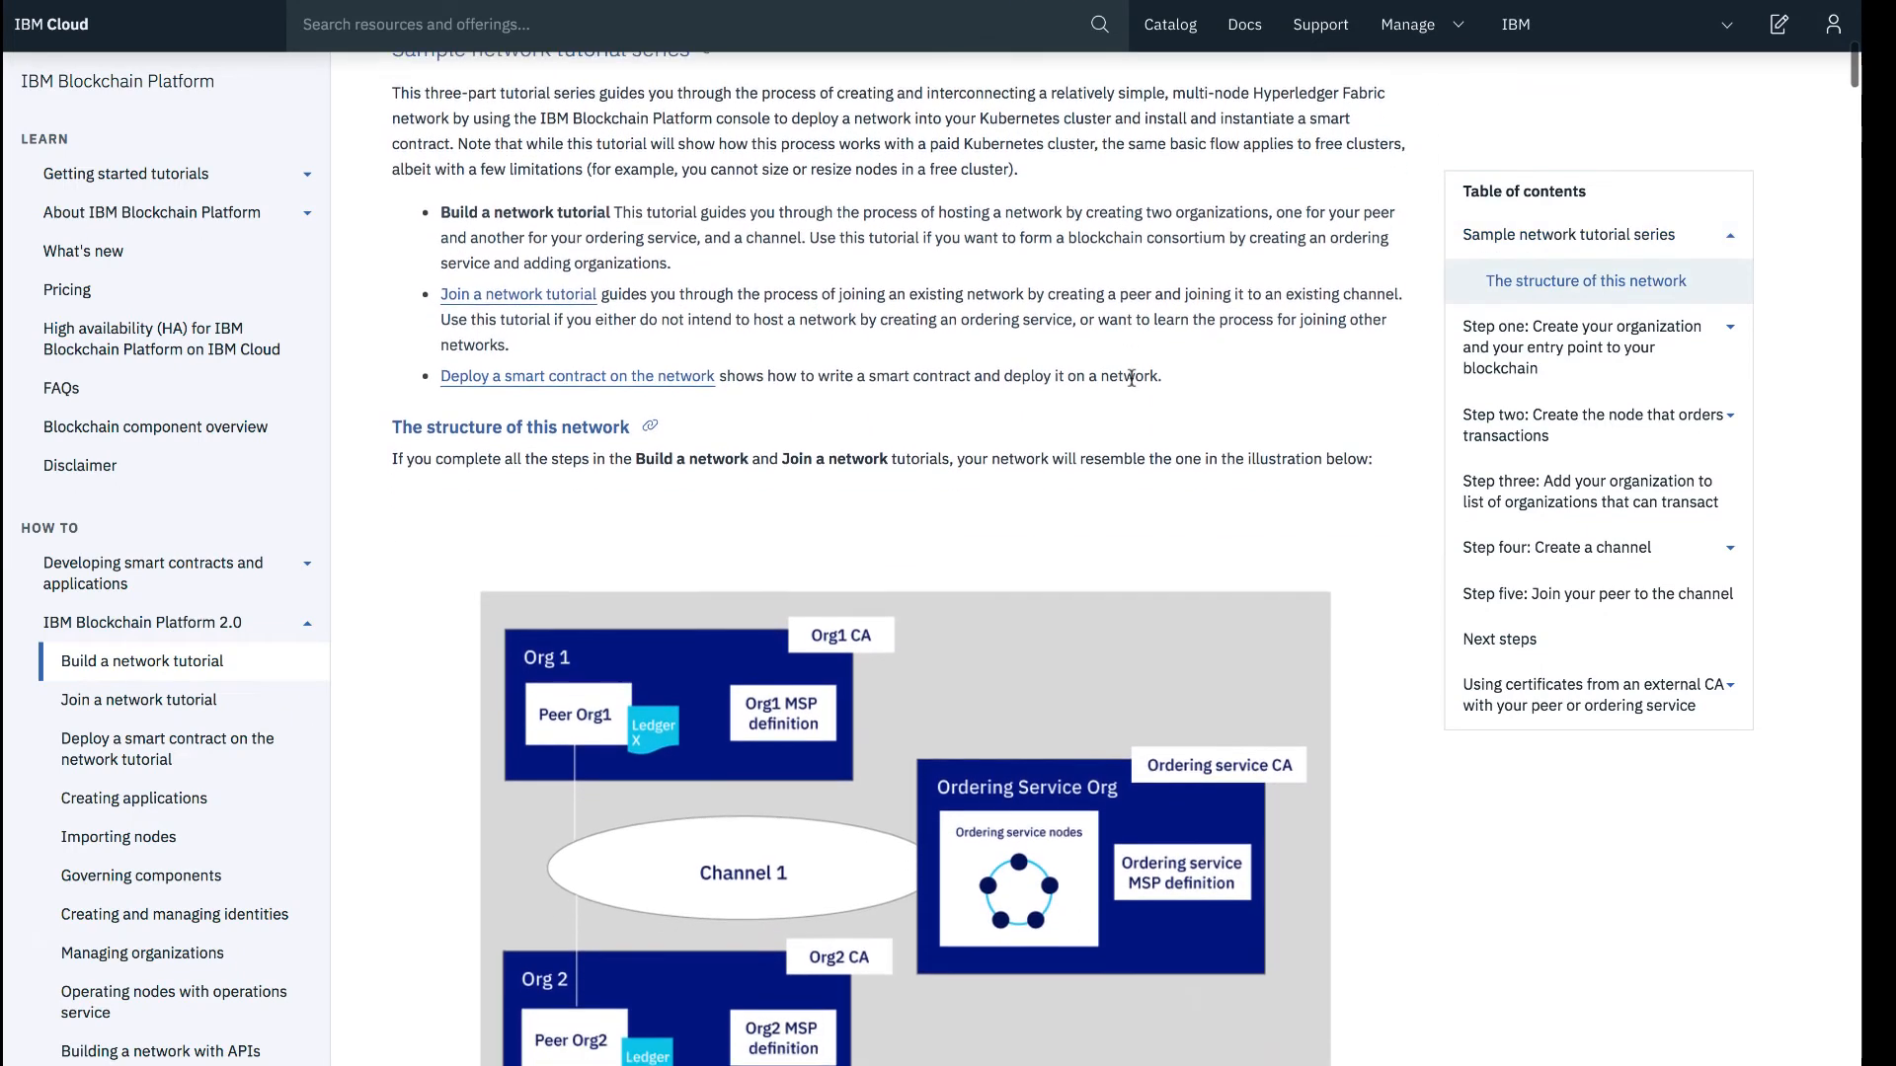
scroll(1191, 390, "up", 1)
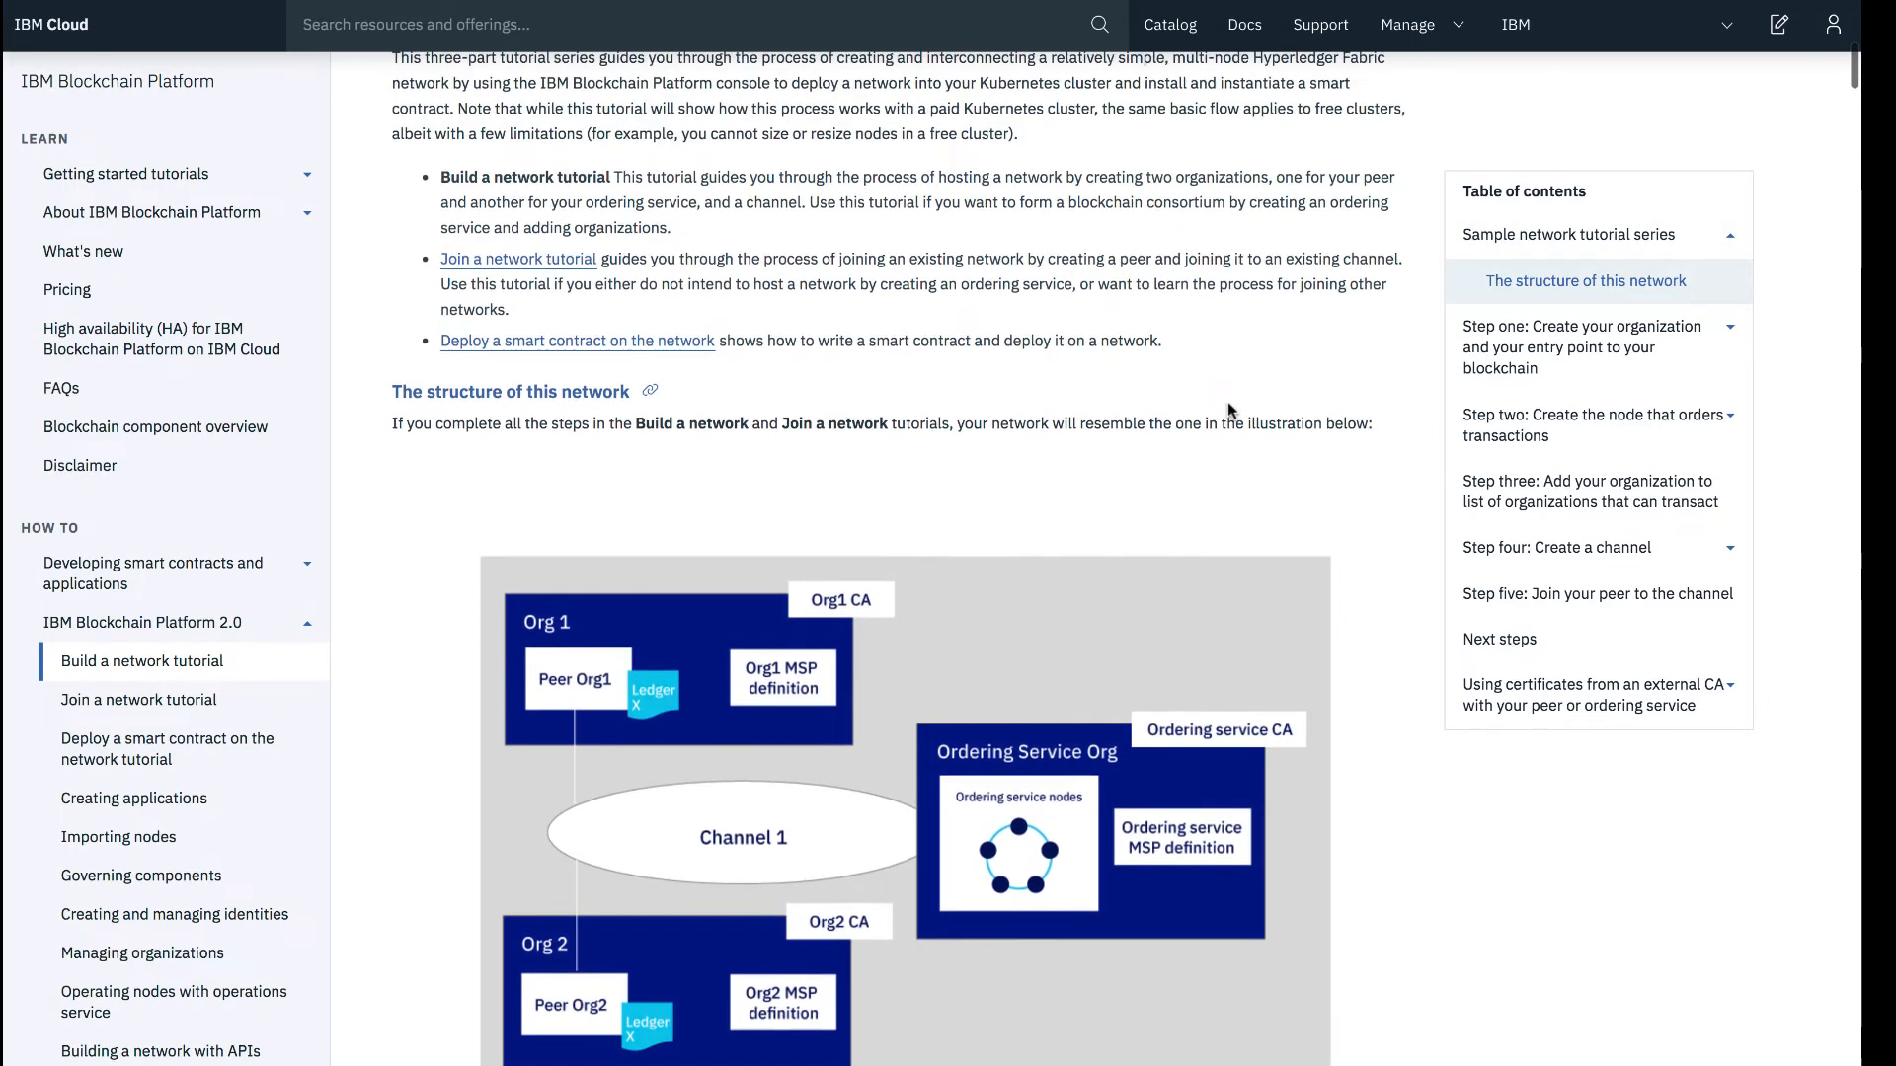
scroll(1087, 454, "down", 4)
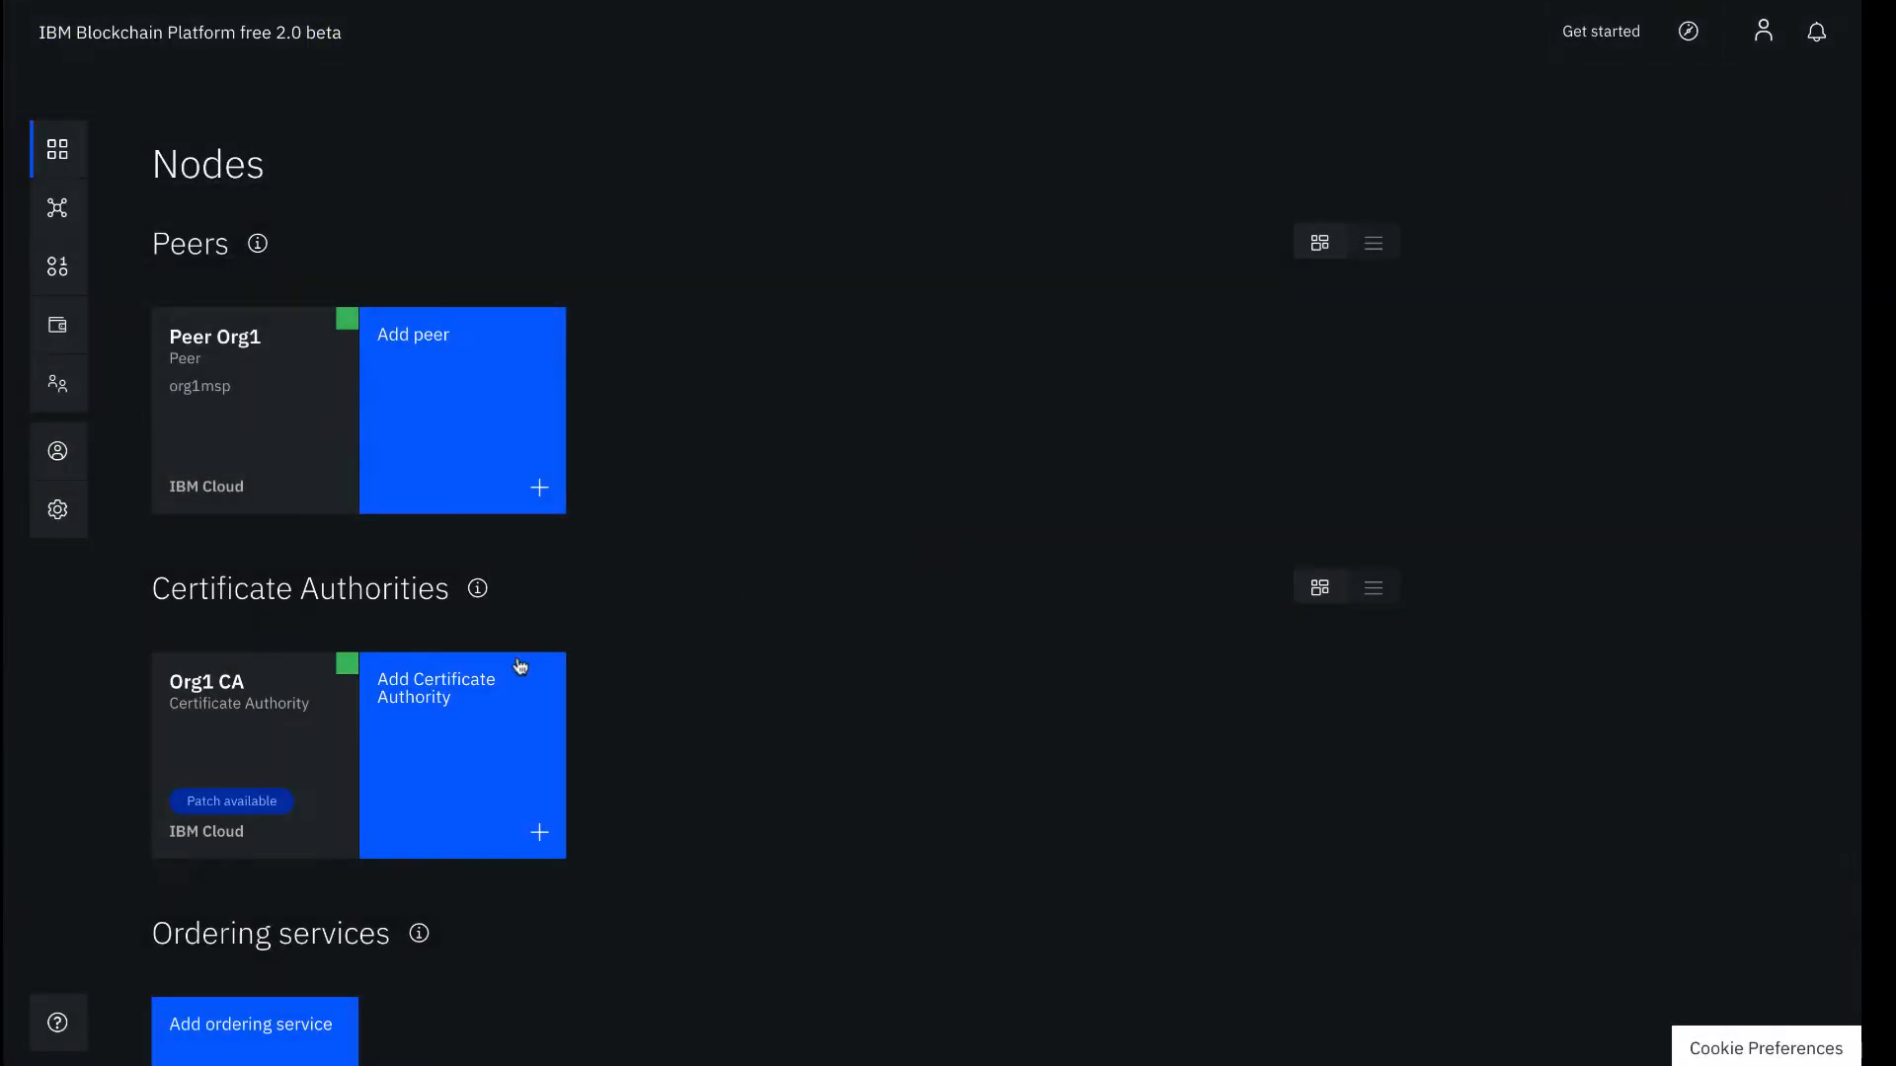
Start a new IBM Cloud CA with display name 'Ordering Service CA'
left_click(520, 666)
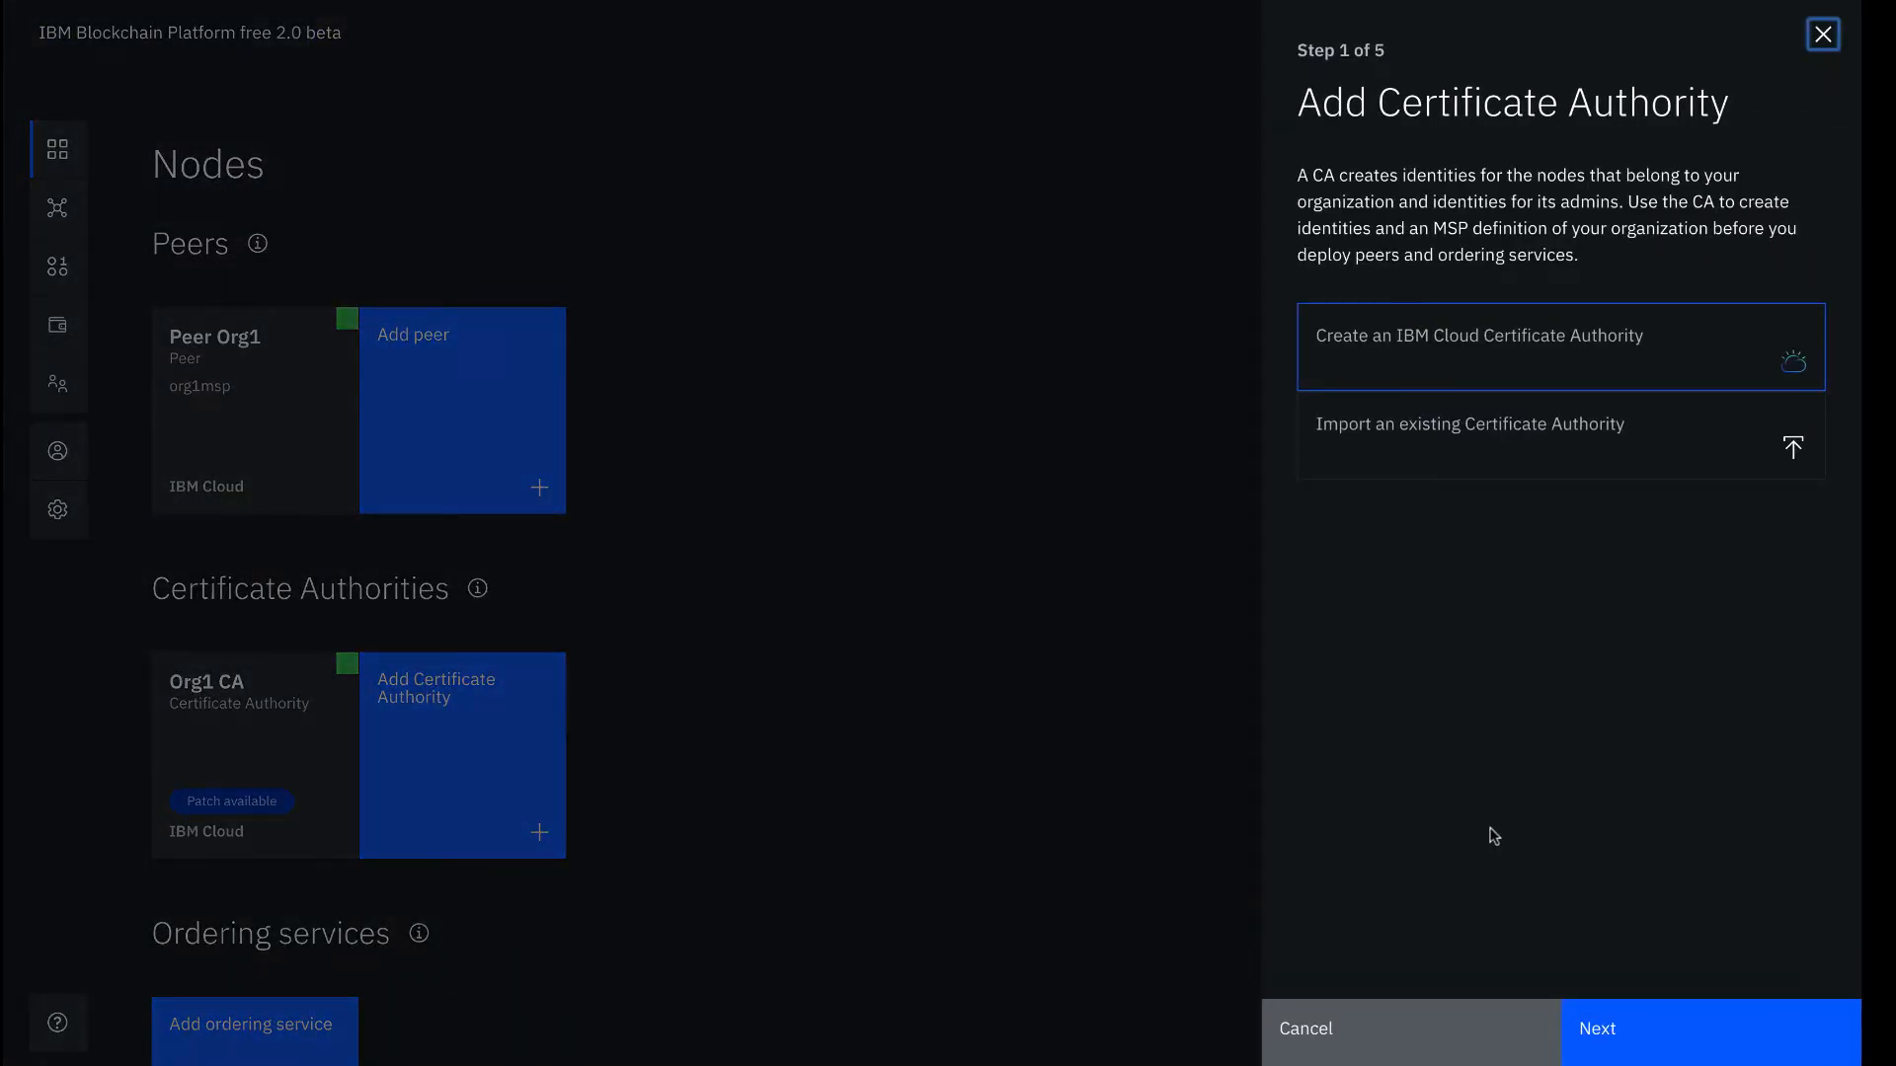
left_click(1605, 1023)
mouse_move(1461, 190)
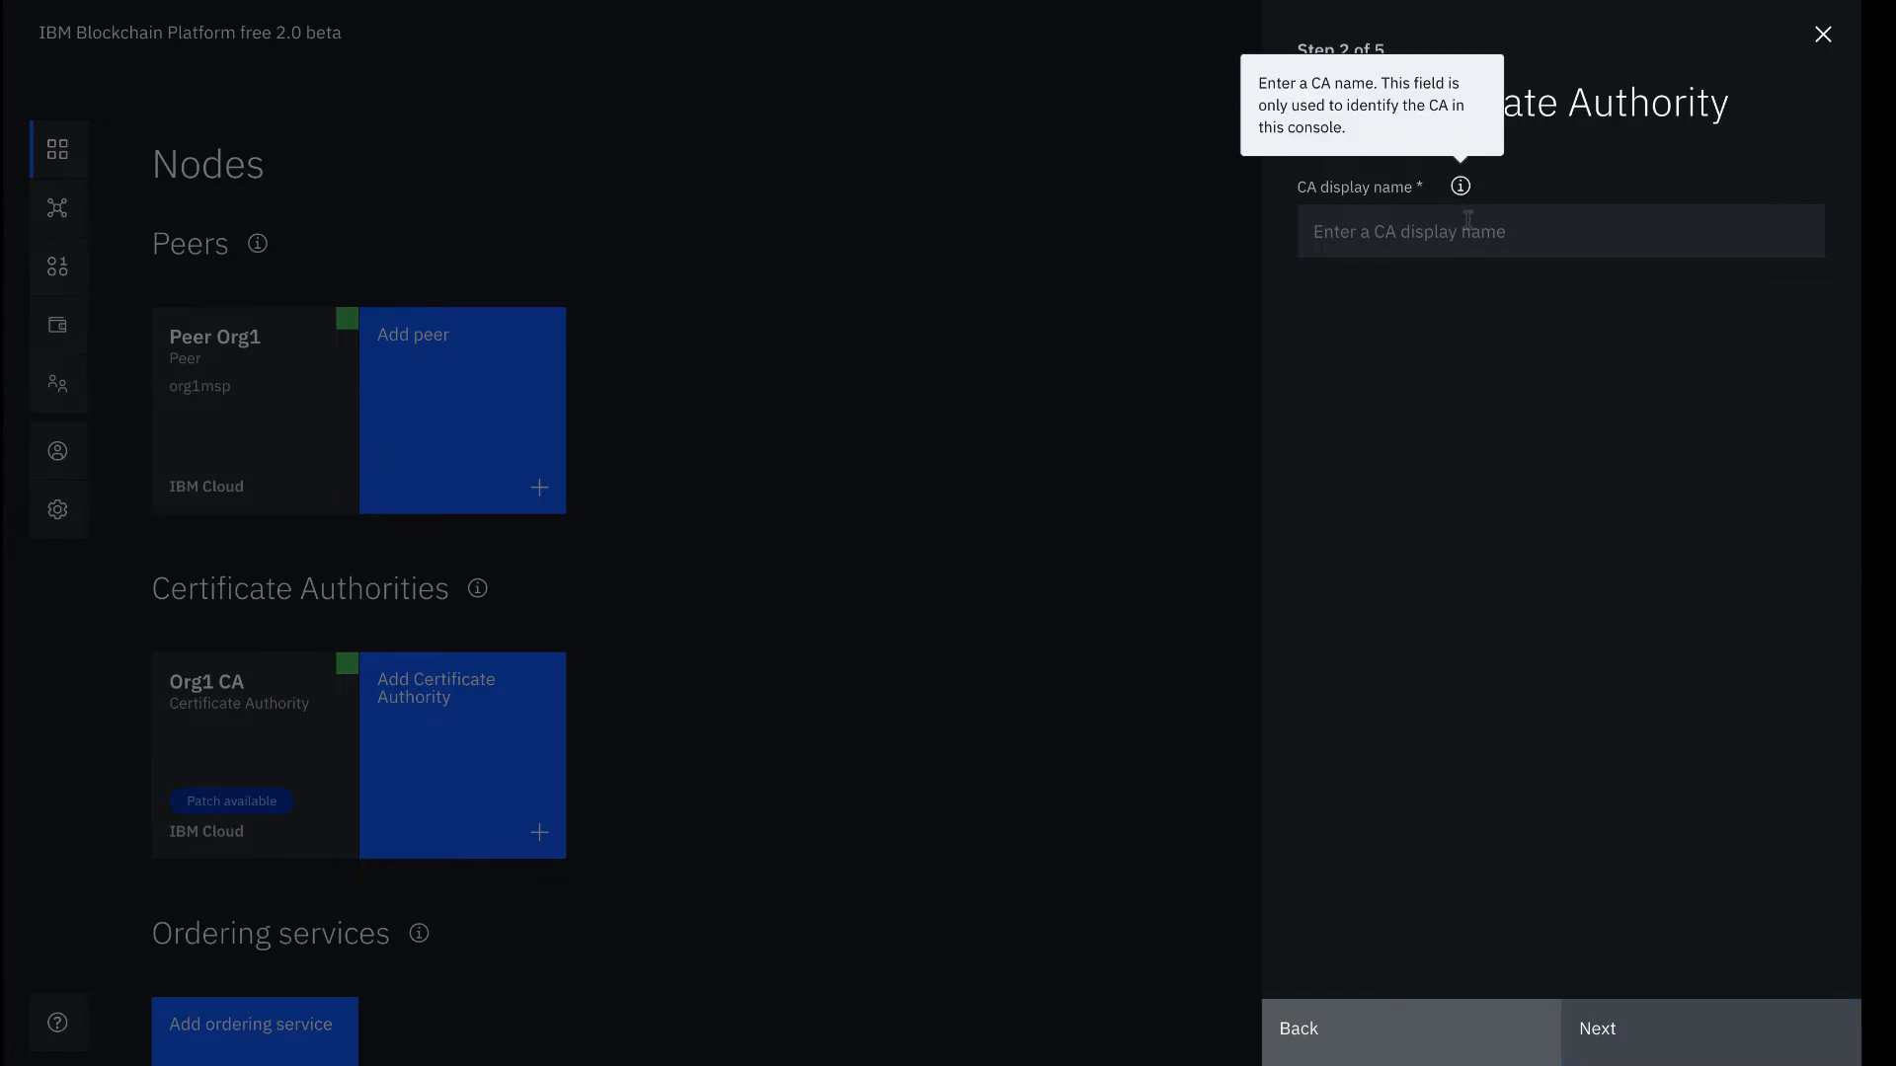
left_click(1473, 231)
type("O")
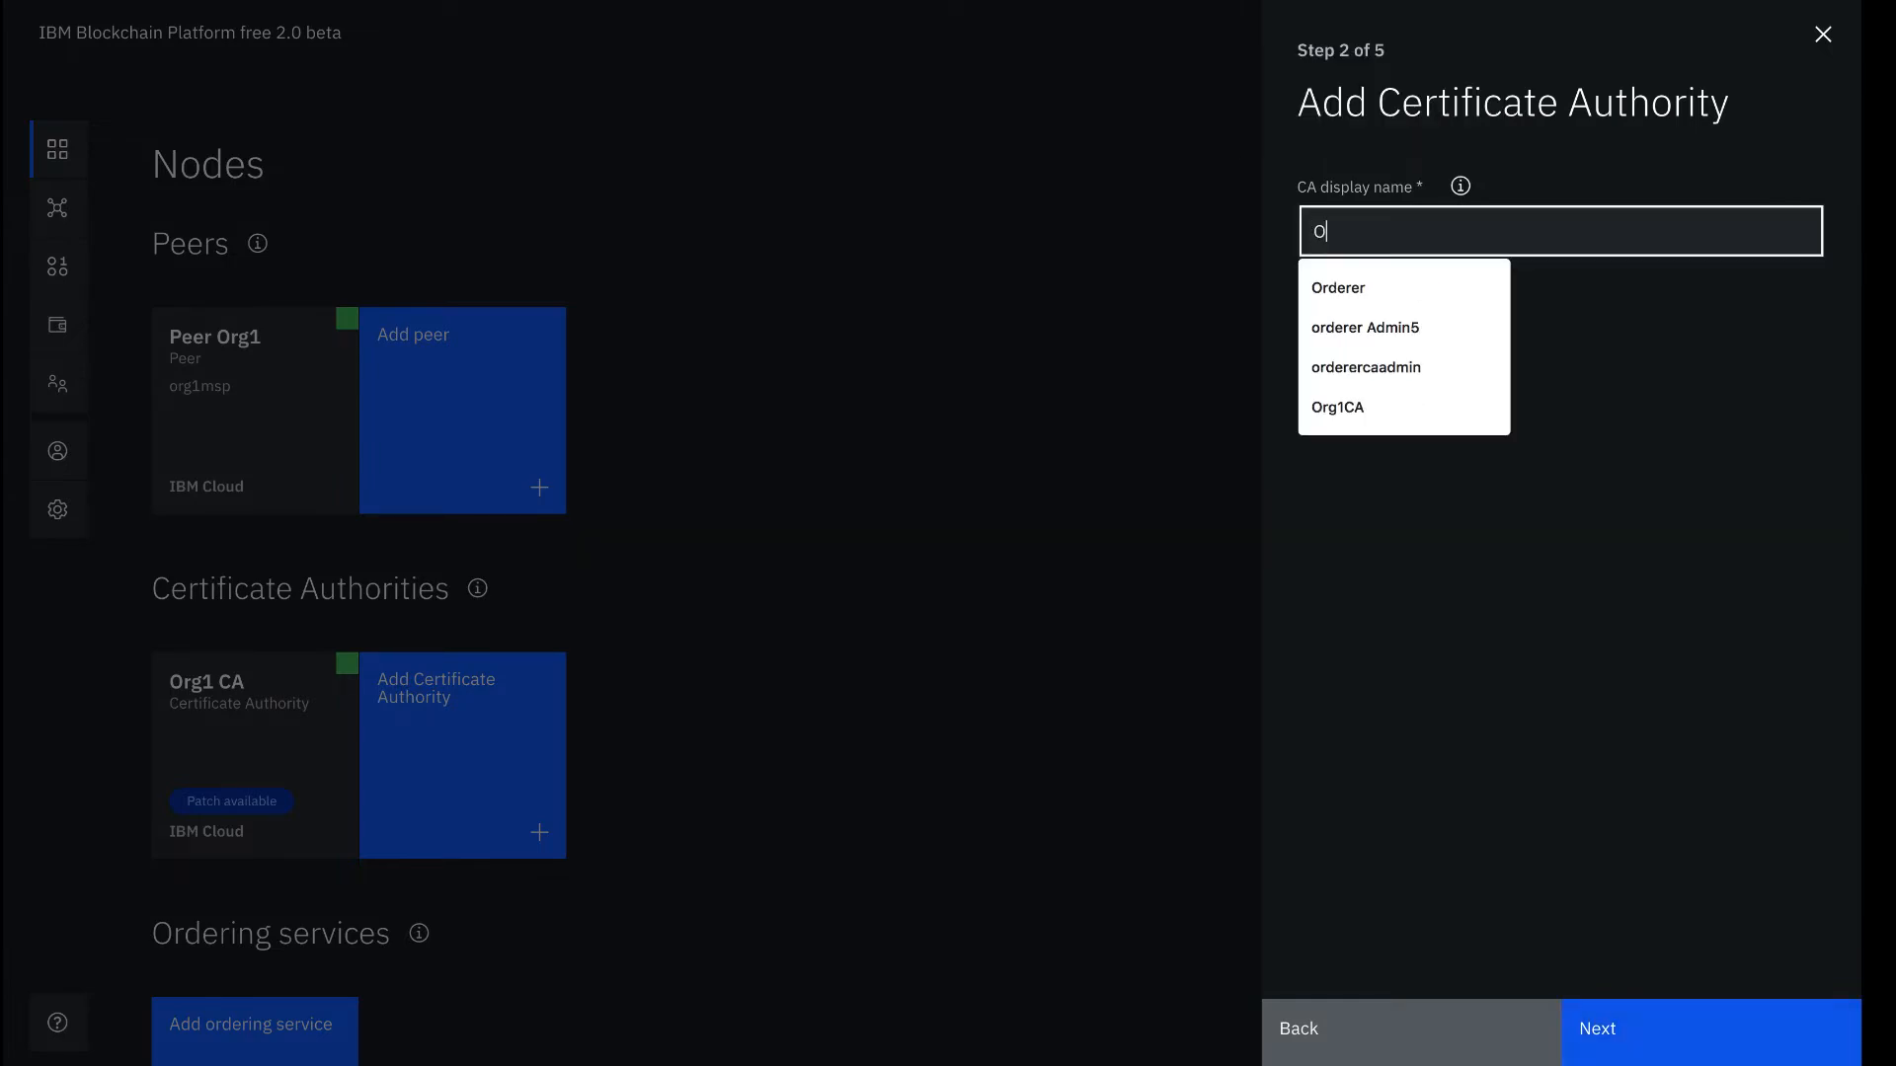
type("rdering Ser")
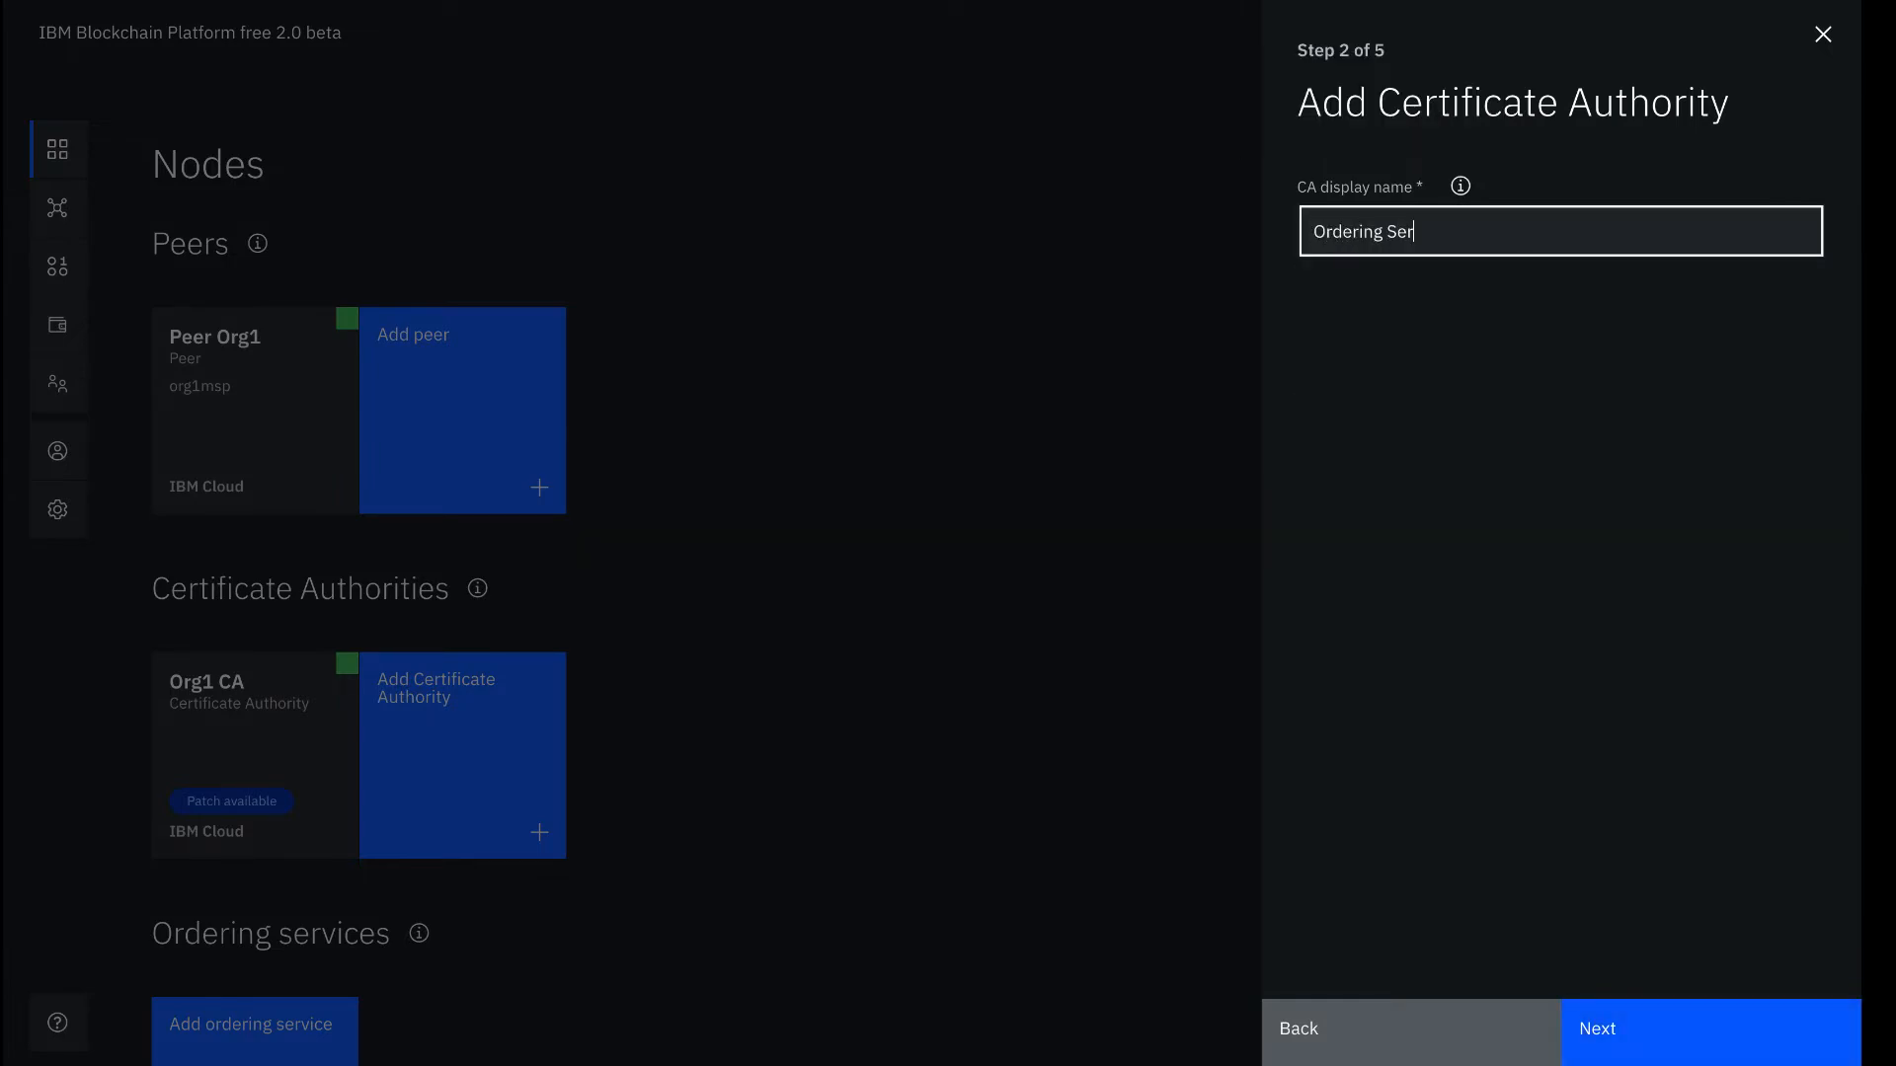
type("vice CA")
Enter CA administrator enroll ID 'admin' and its enroll secret
left_click(1642, 1032)
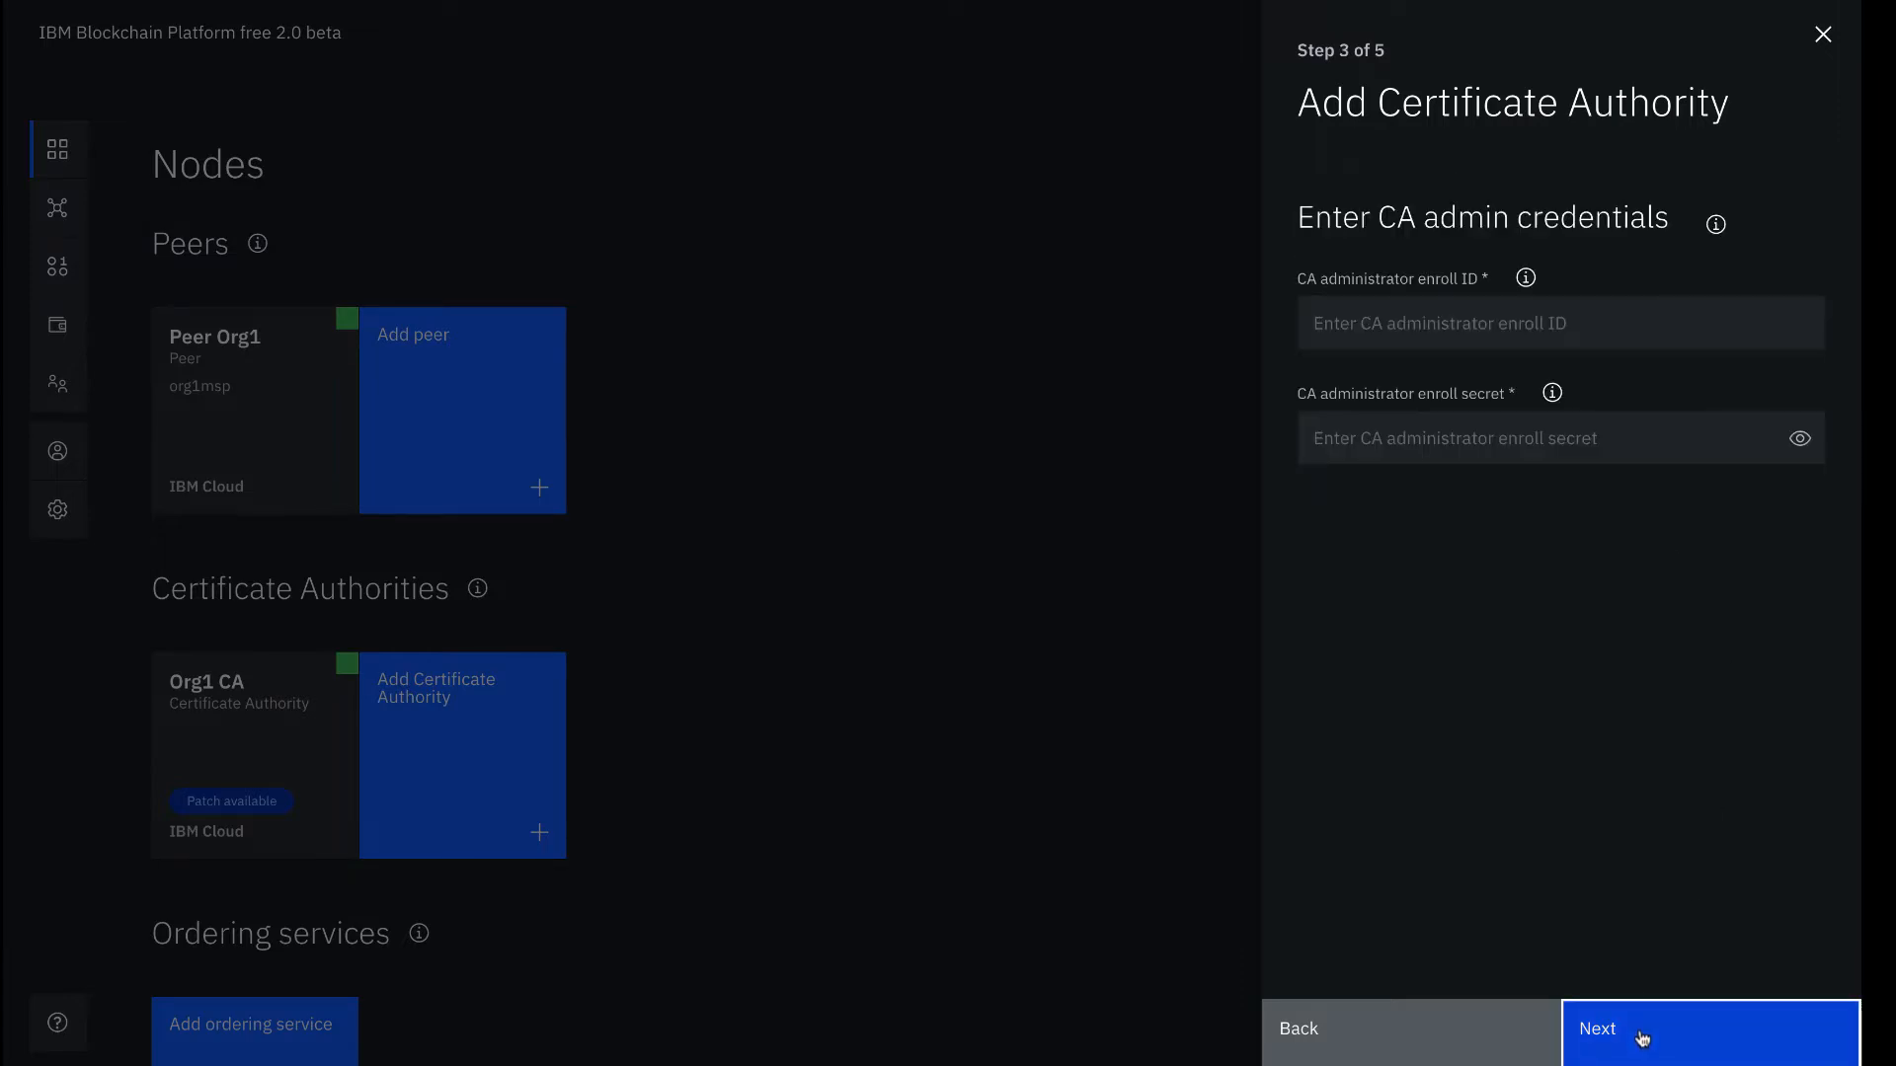
left_click(1590, 324)
type("admin")
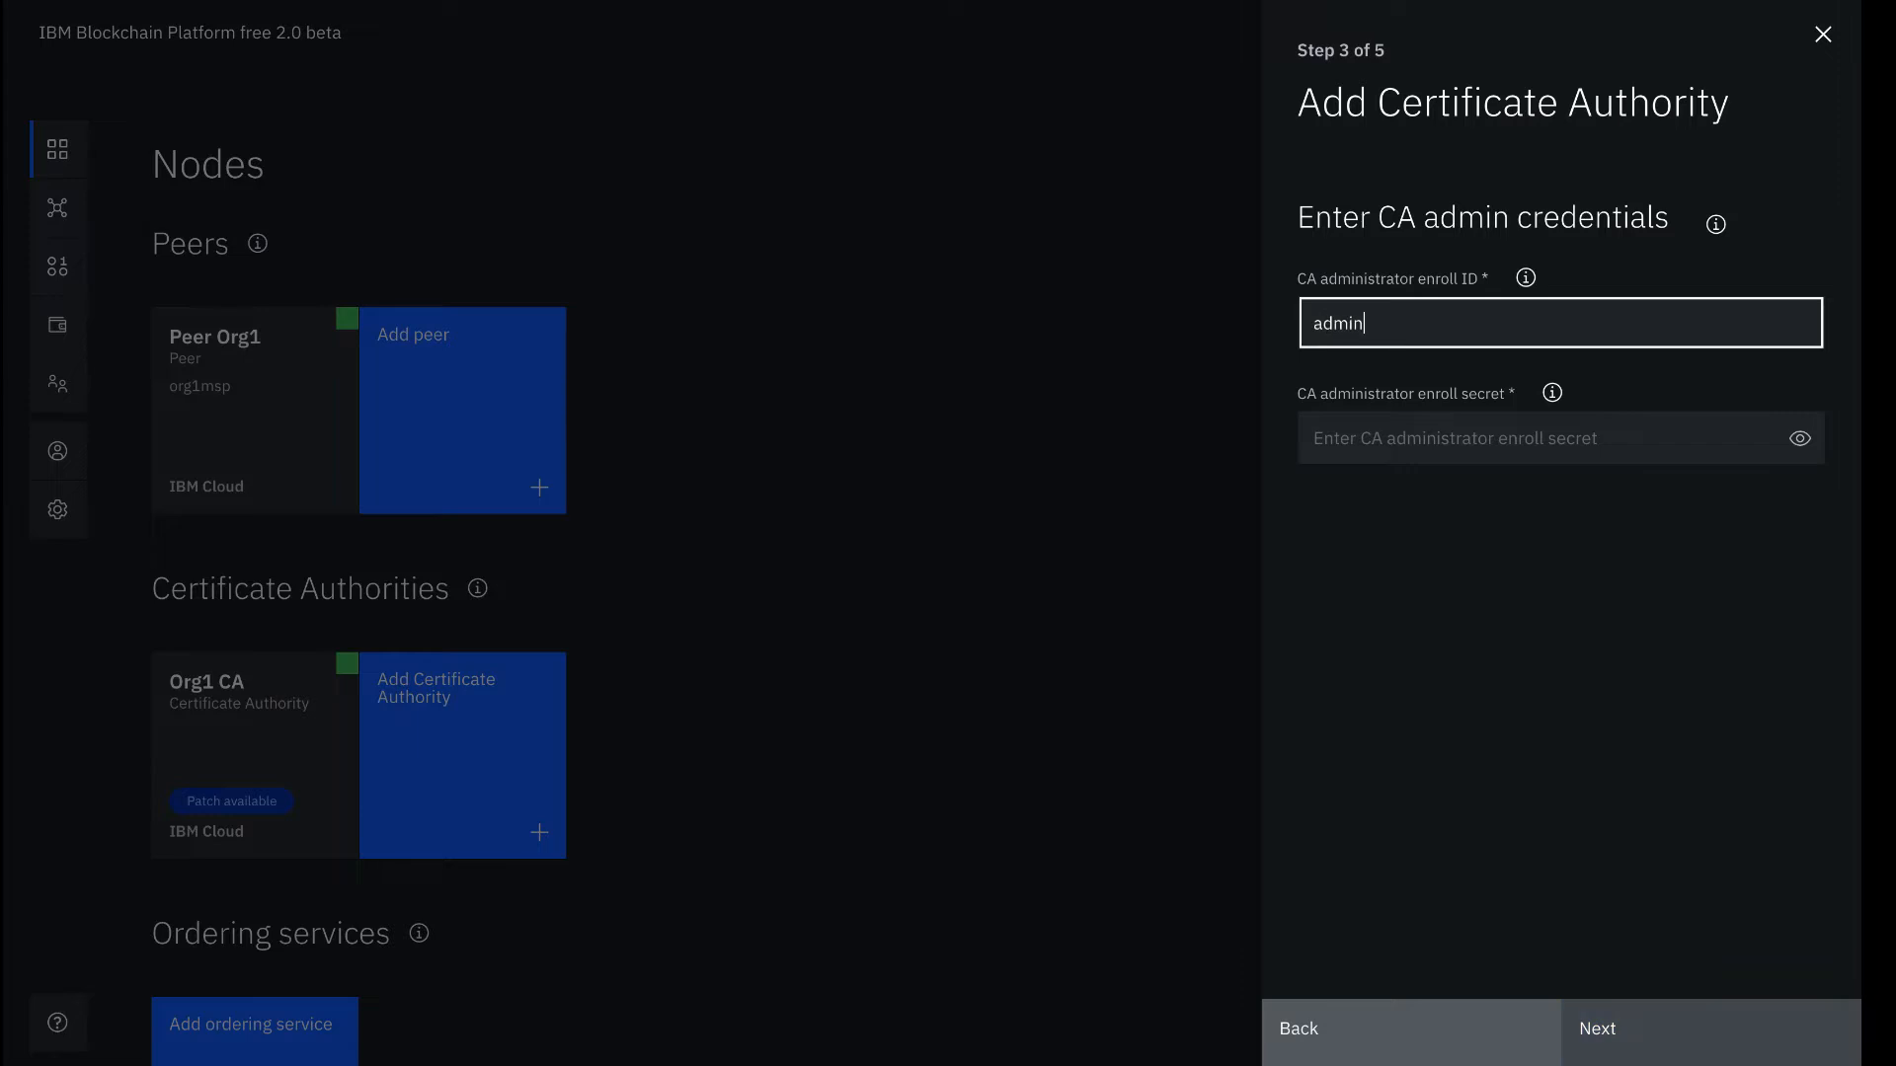
type("`")
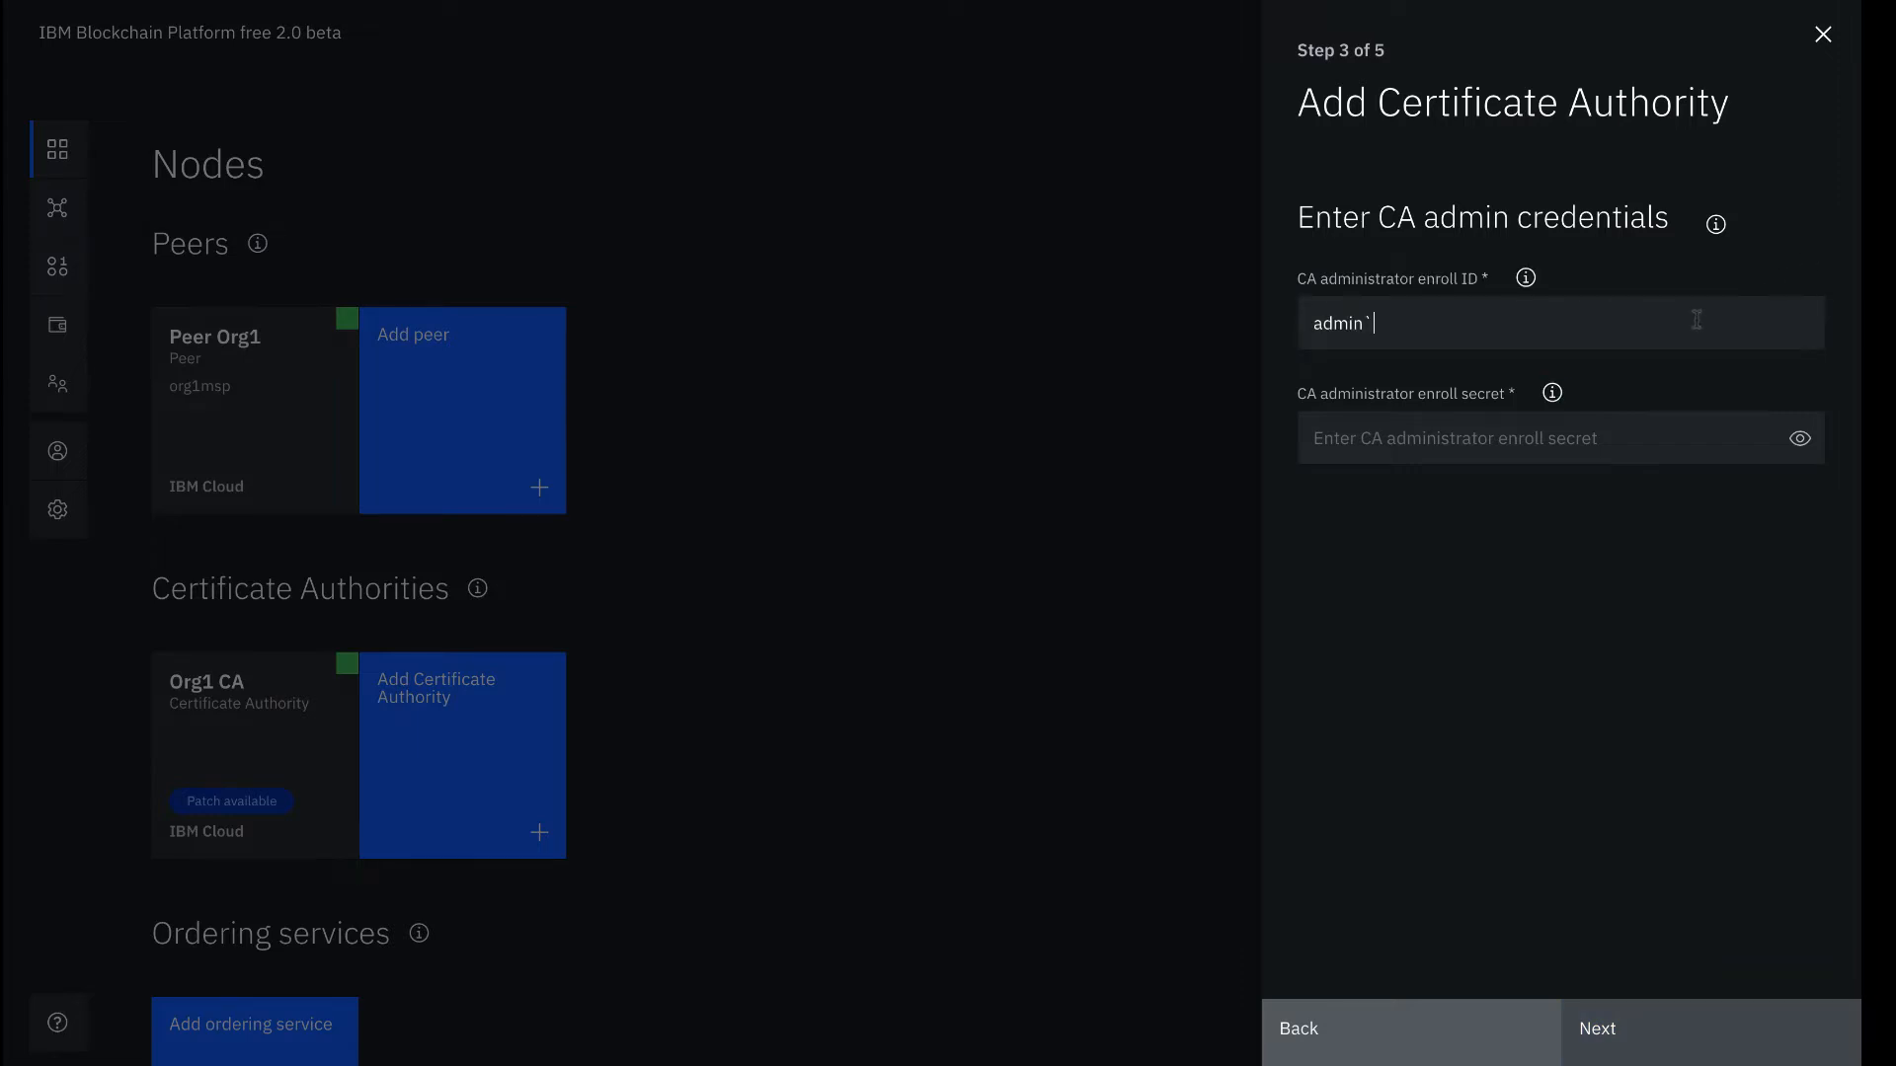
key("BackSpace")
key("Tab")
type("admin")
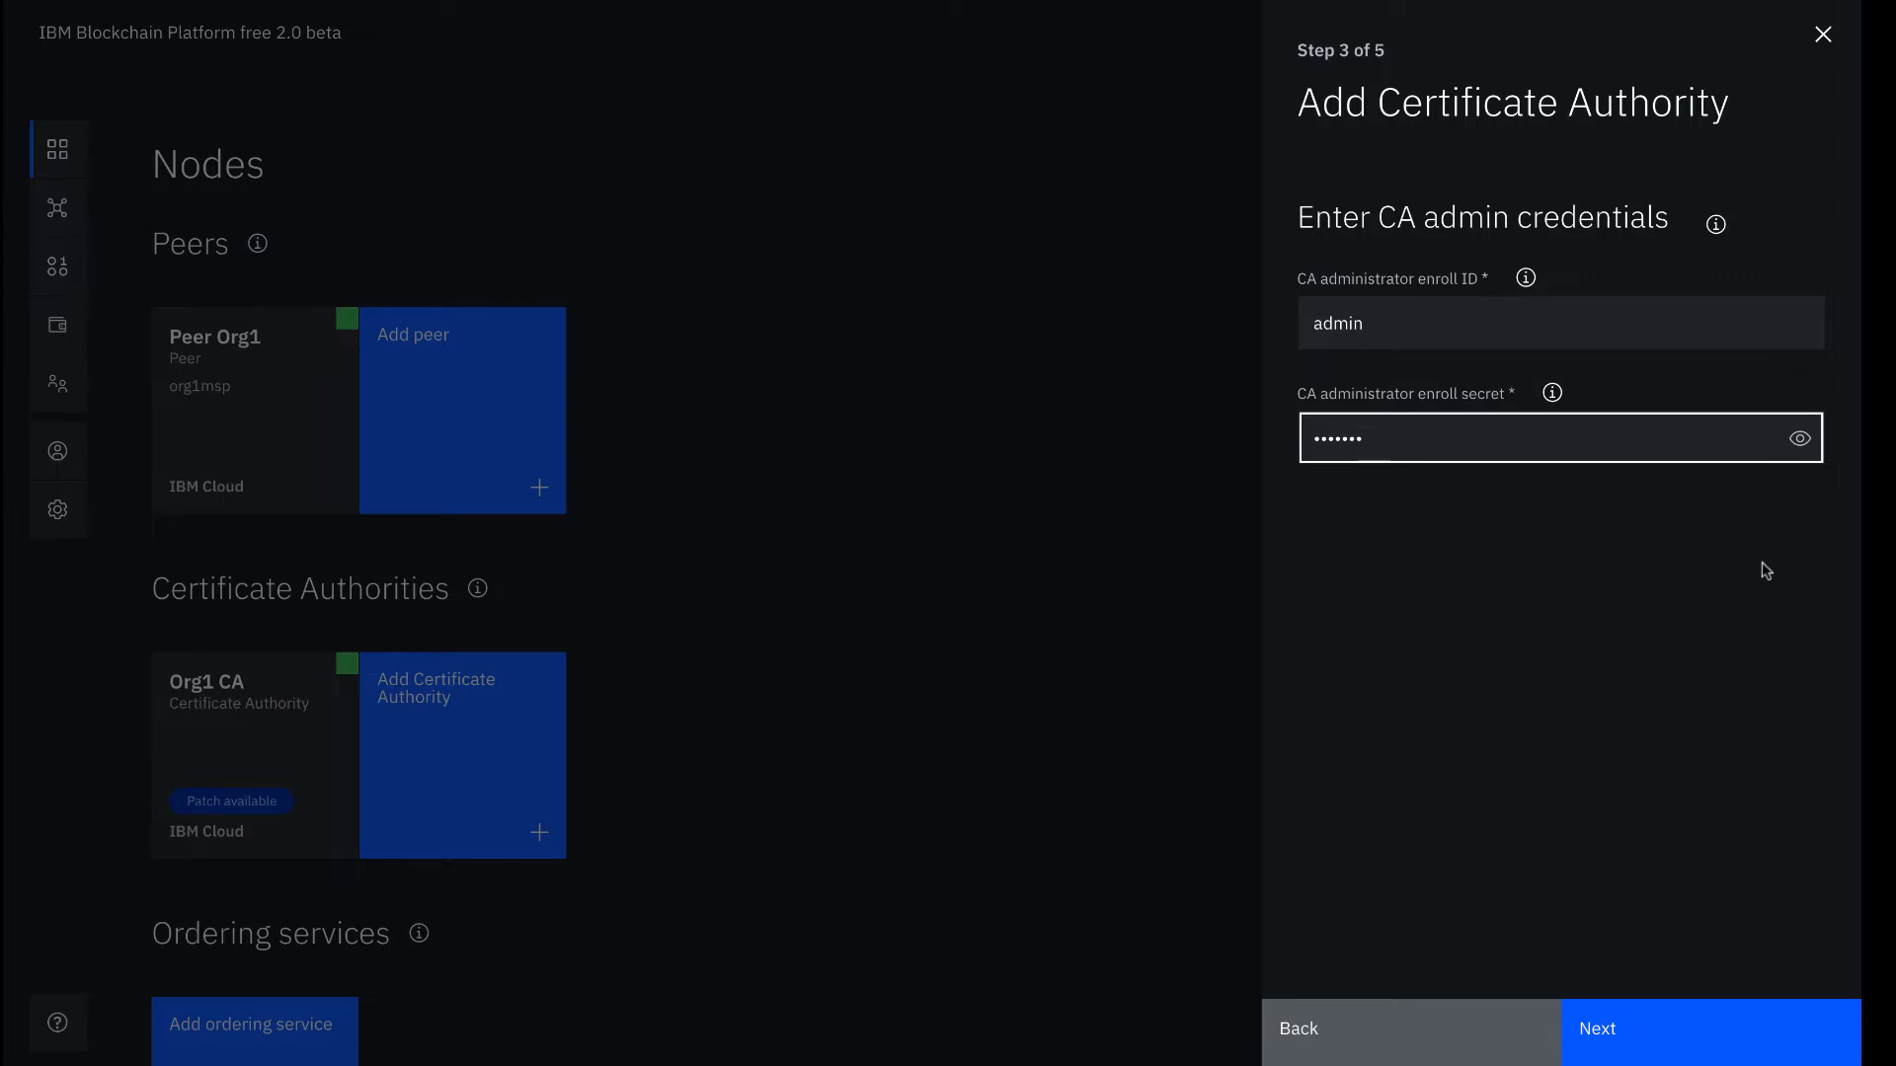
left_click(1799, 439)
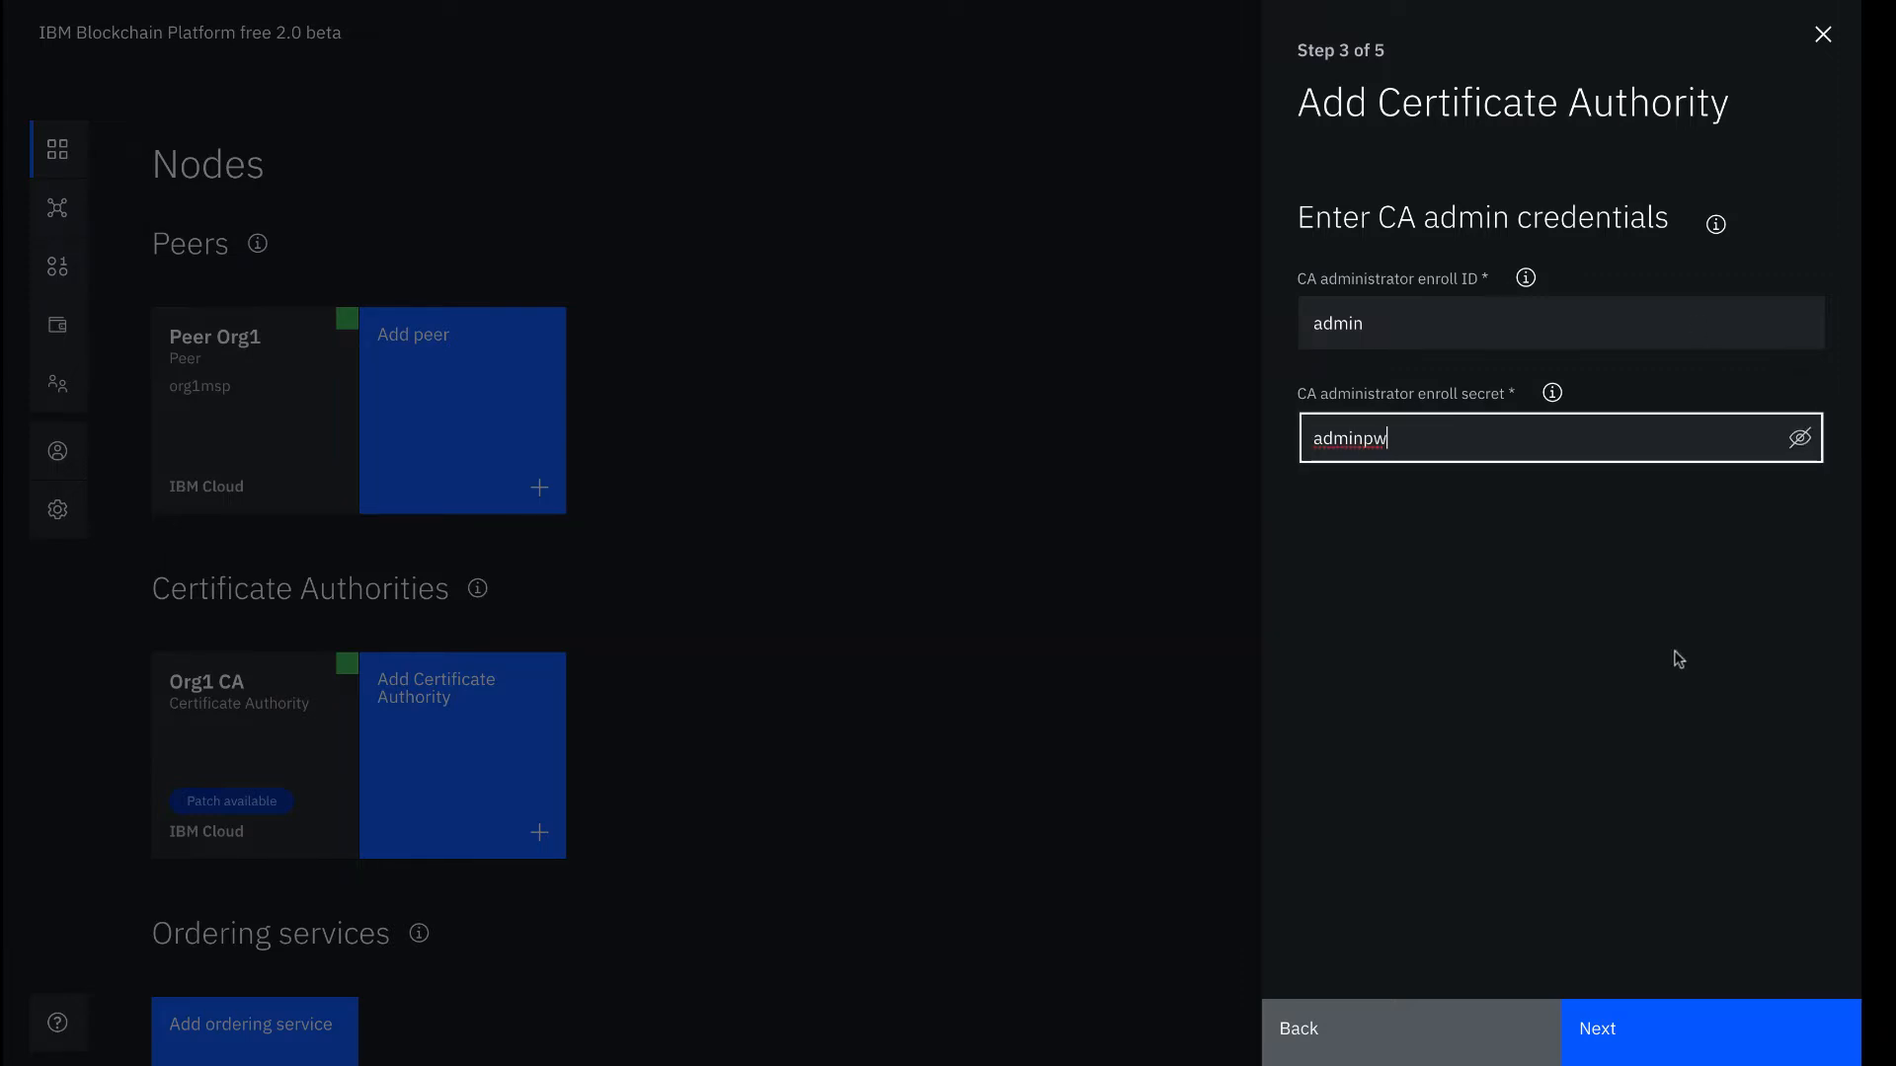
Keep the default resource allocation, review the summary, and add the Ordering Service CA
left_click(1677, 1041)
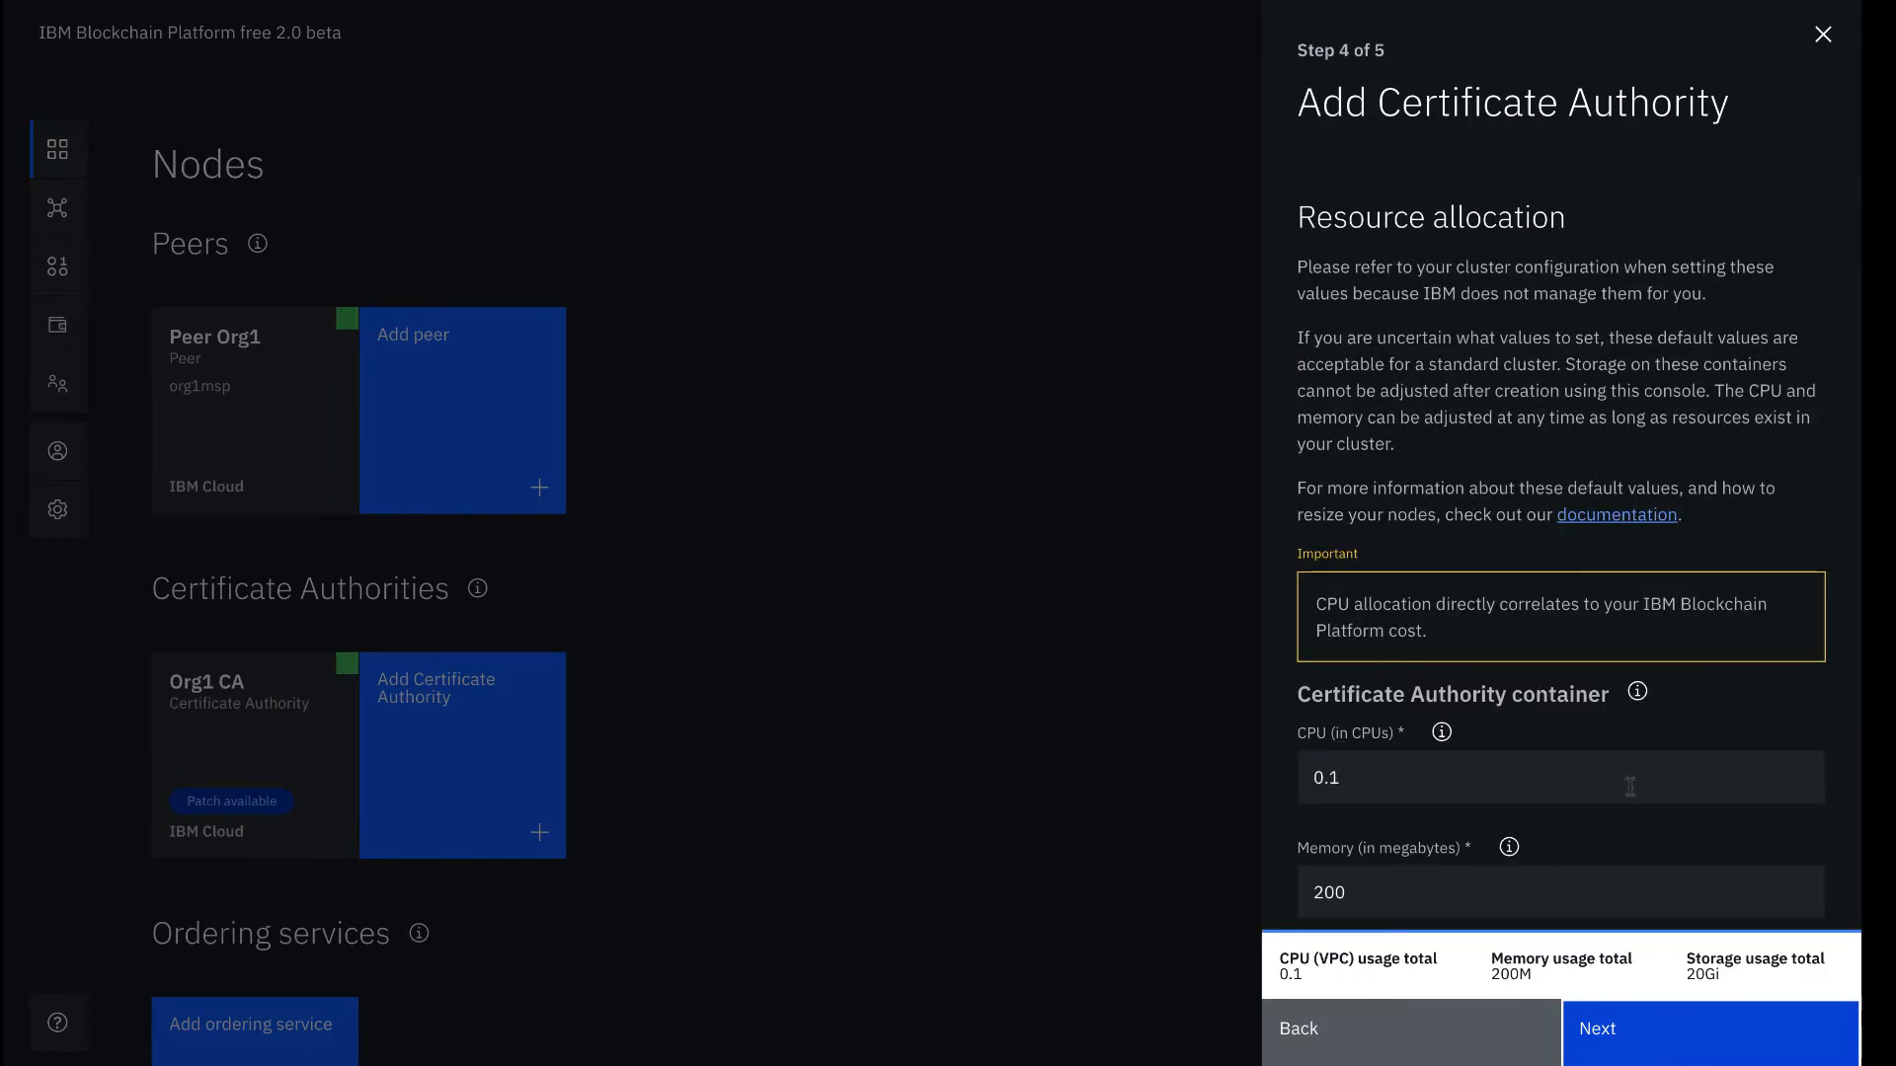
scroll(1631, 762, "down", 1)
scroll(1631, 761, "down", 1)
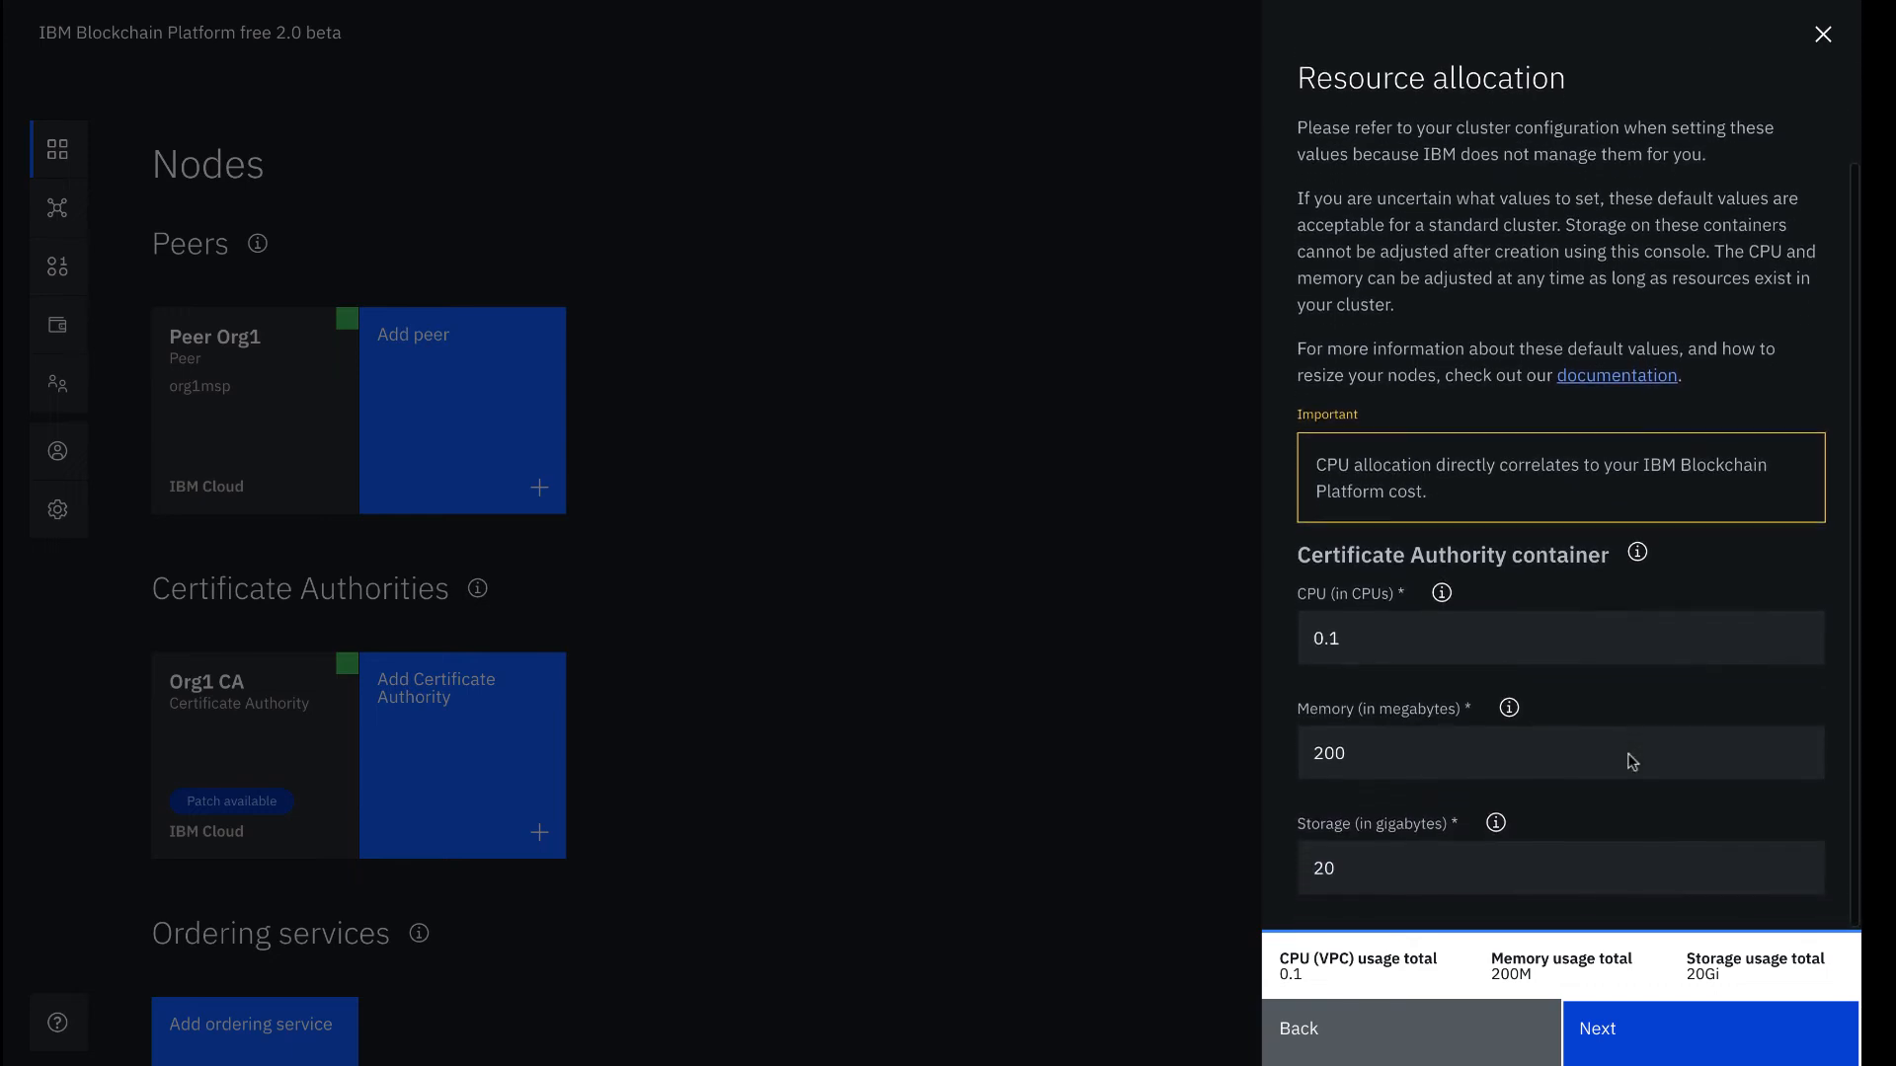
left_click(1678, 1050)
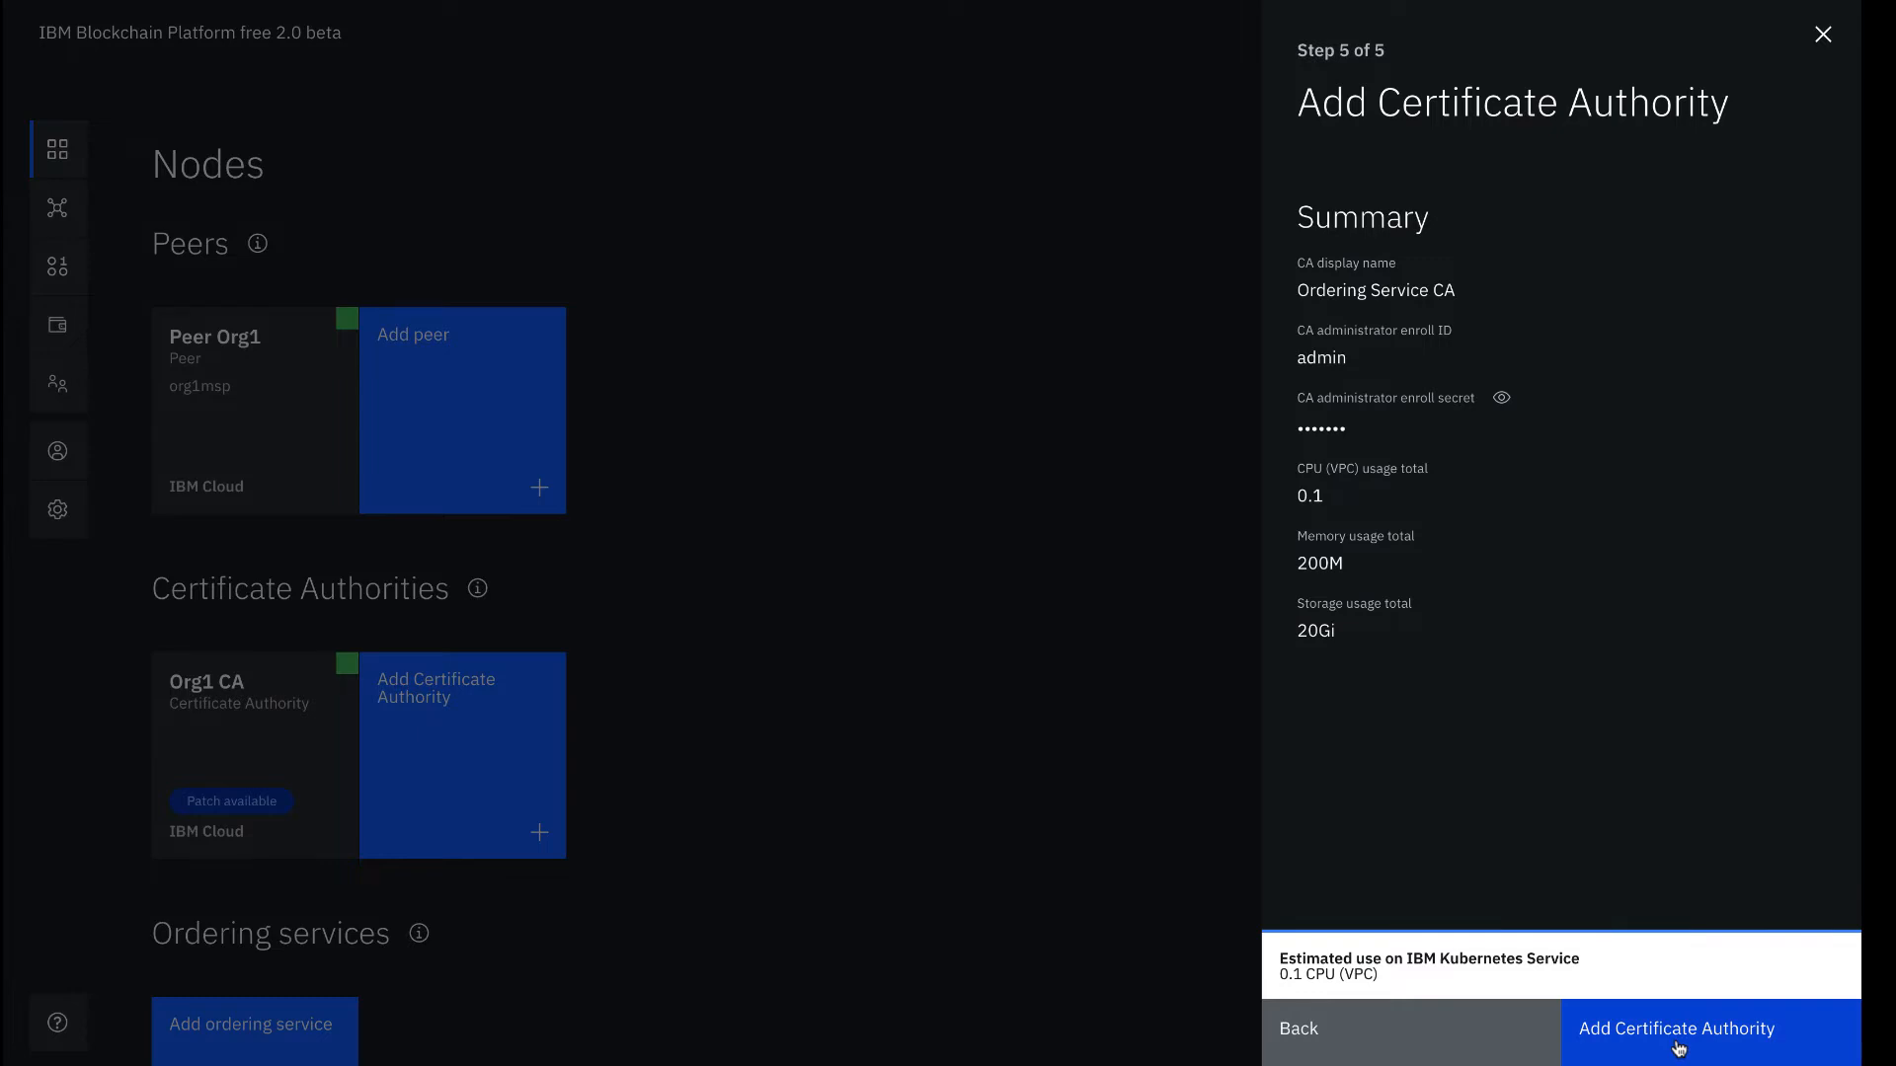
left_click(1678, 1047)
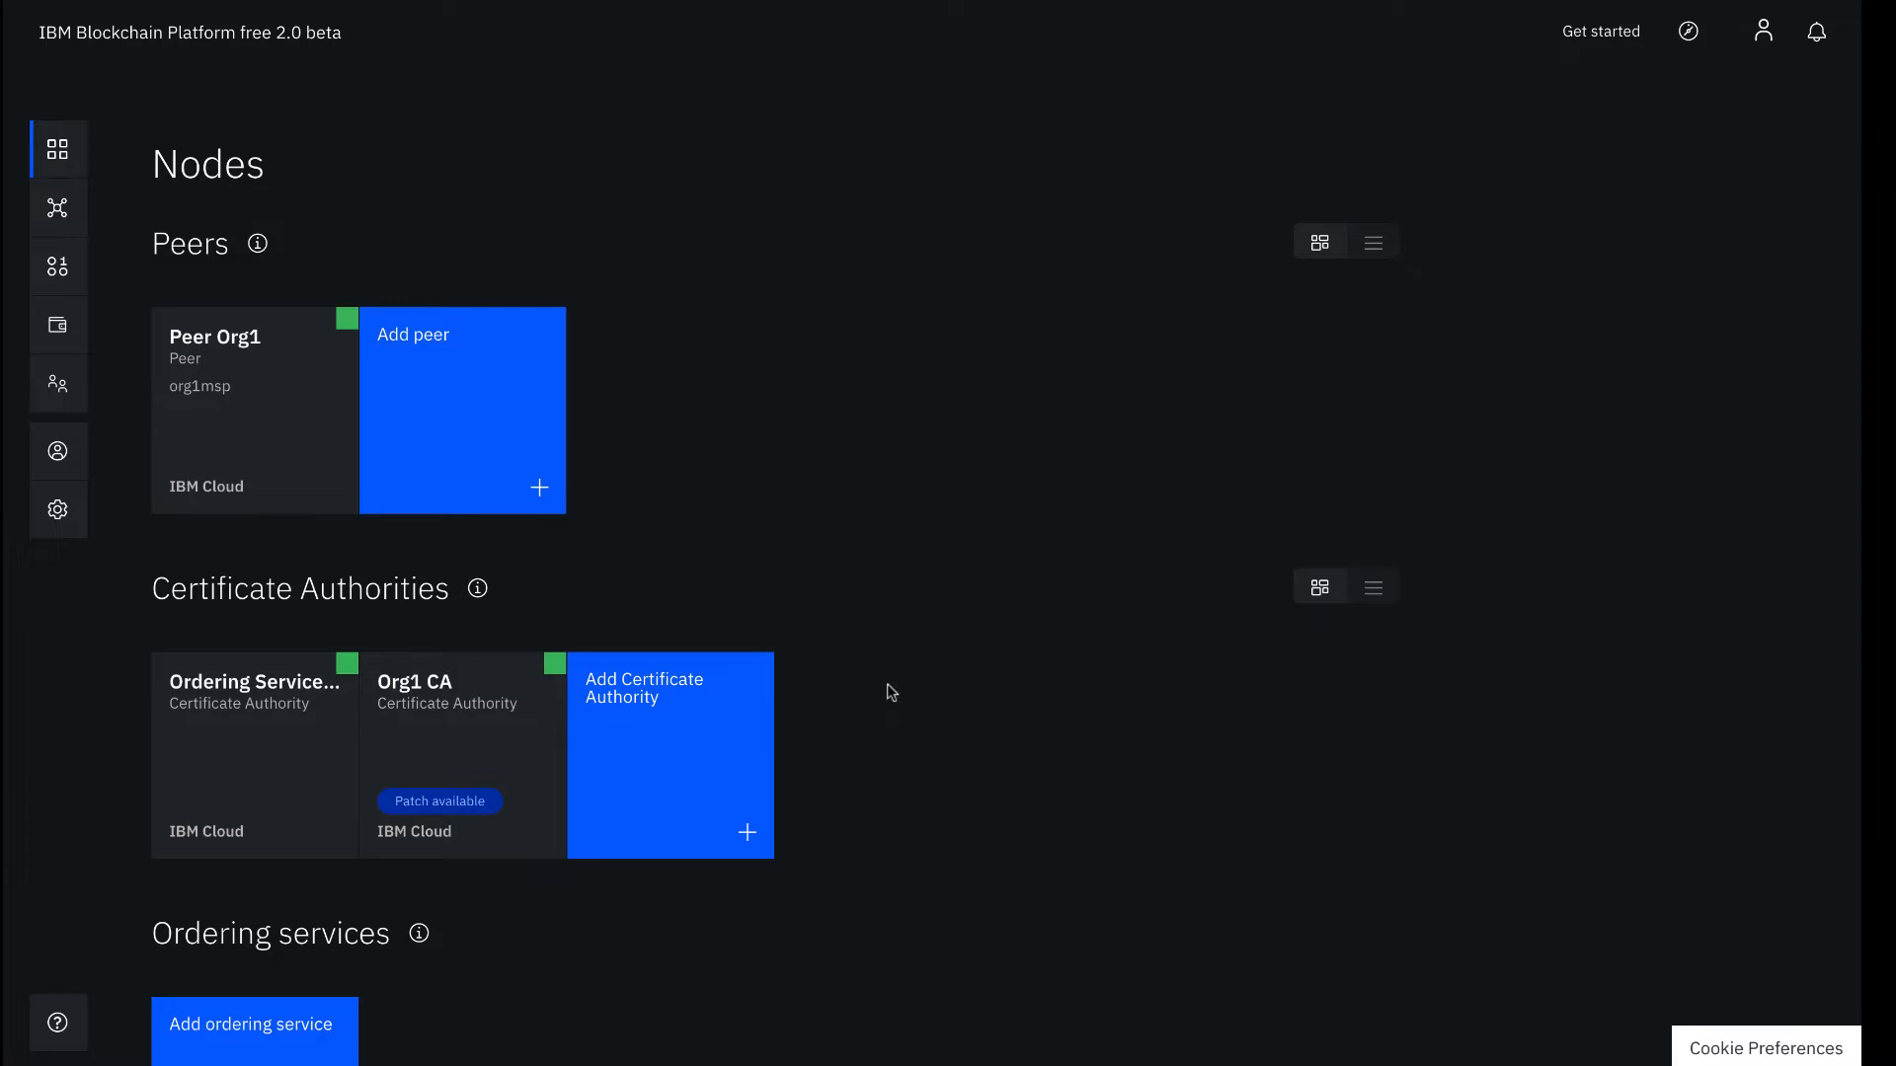
On the Ordering Service CA, register client user OSadmin with its enroll secret
left_click(274, 738)
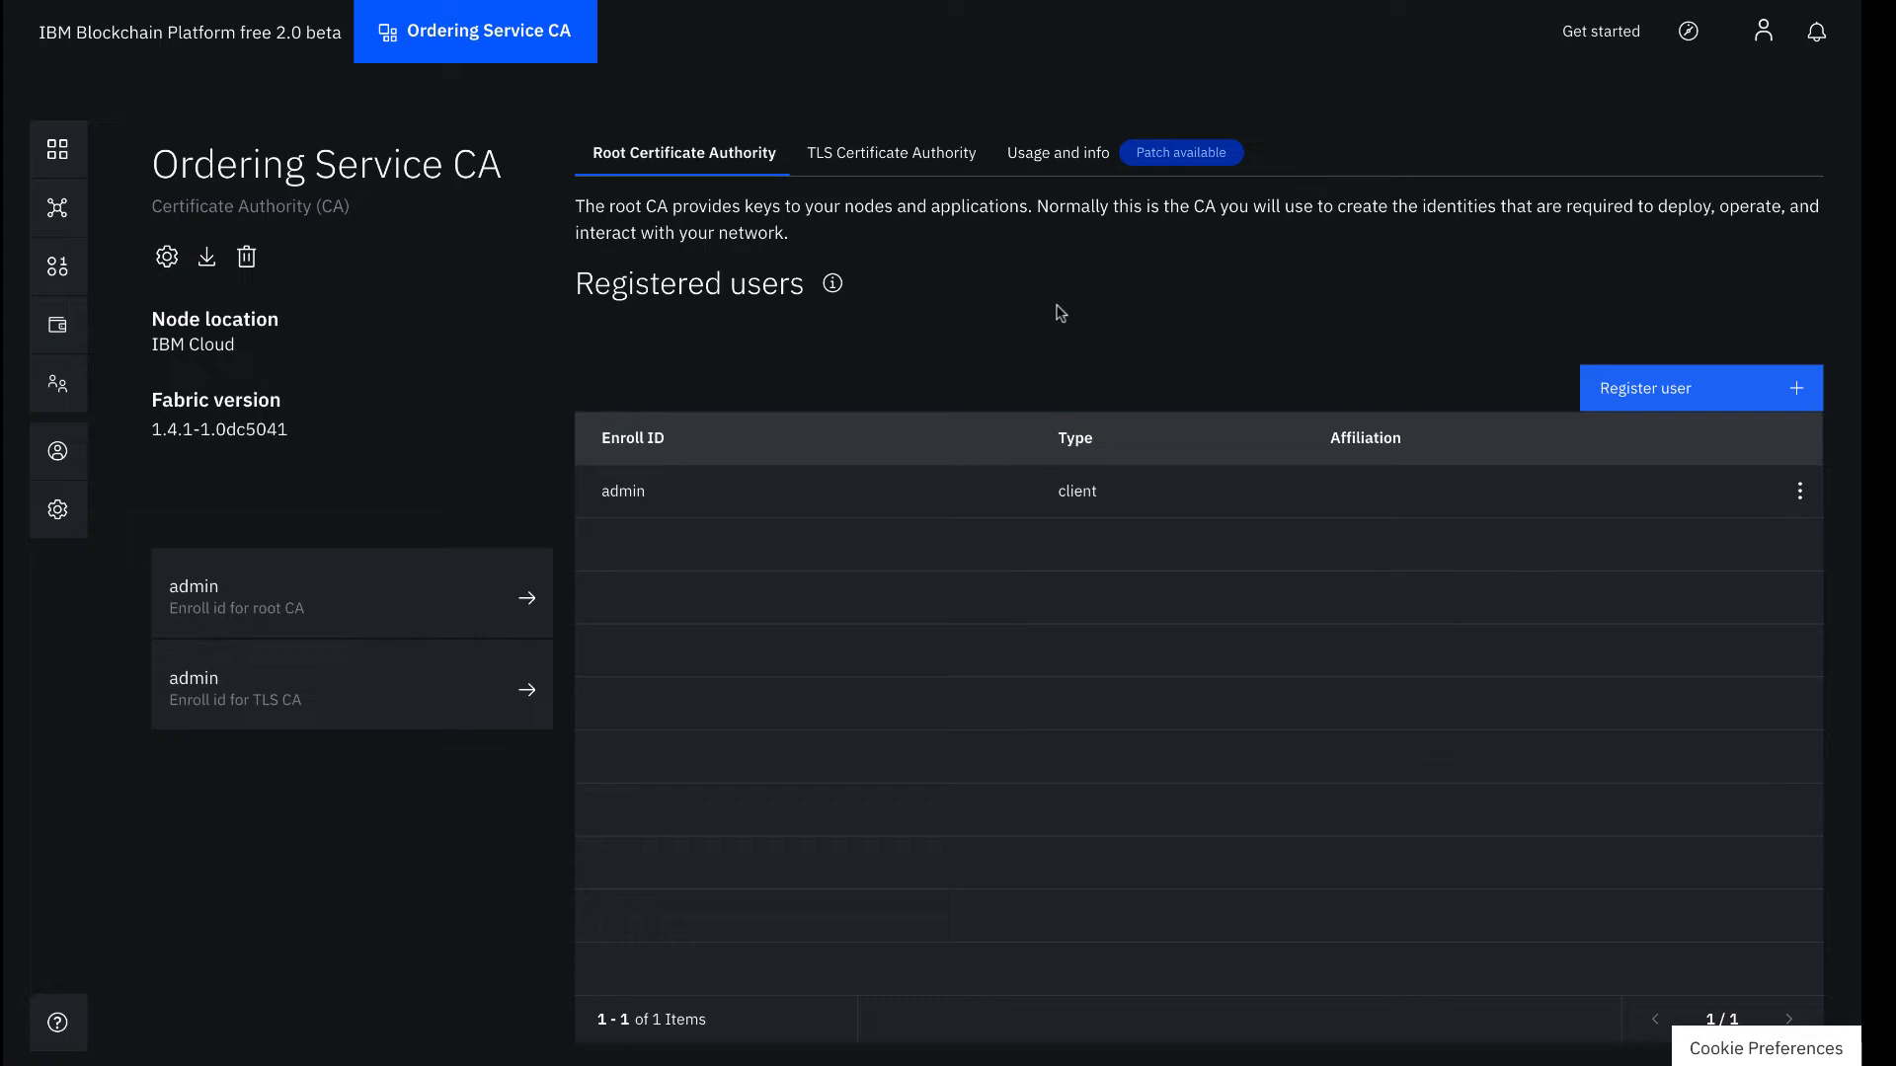
left_click(1631, 385)
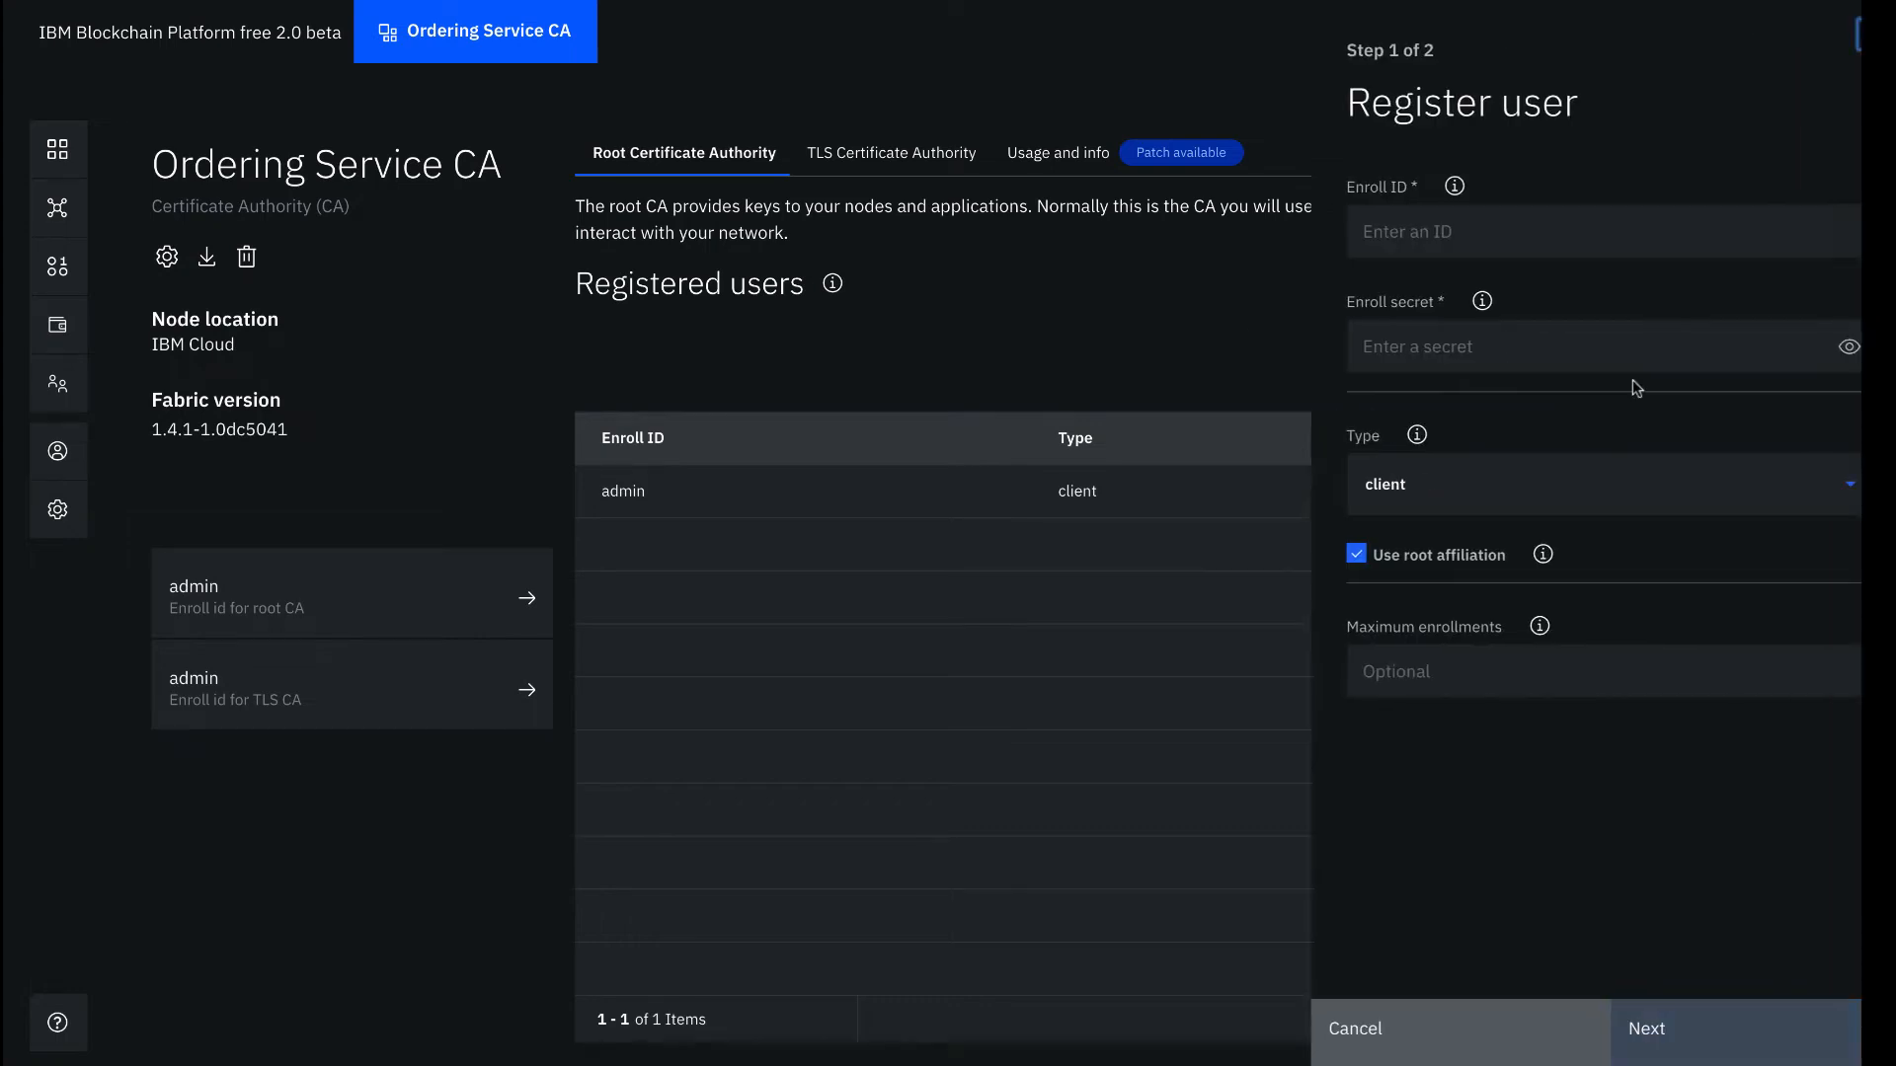
left_click(1486, 220)
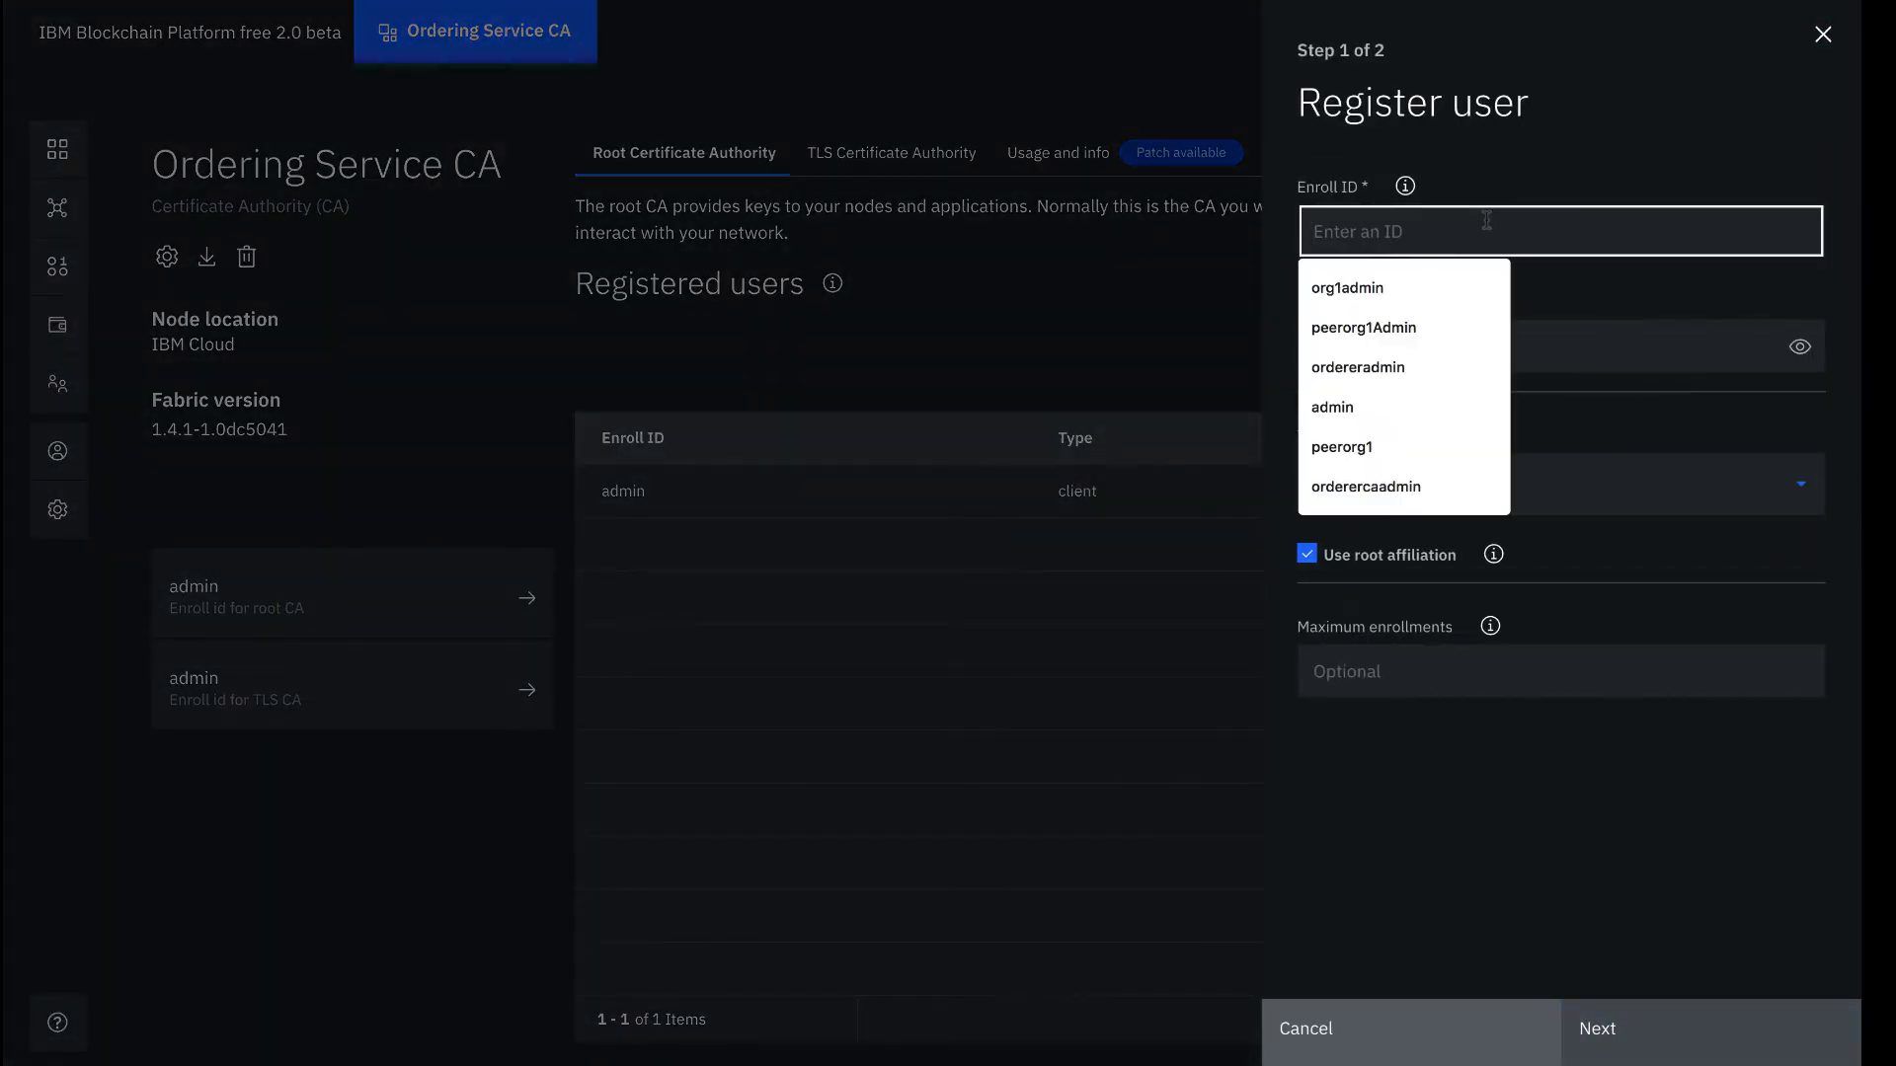
type("OSadmin")
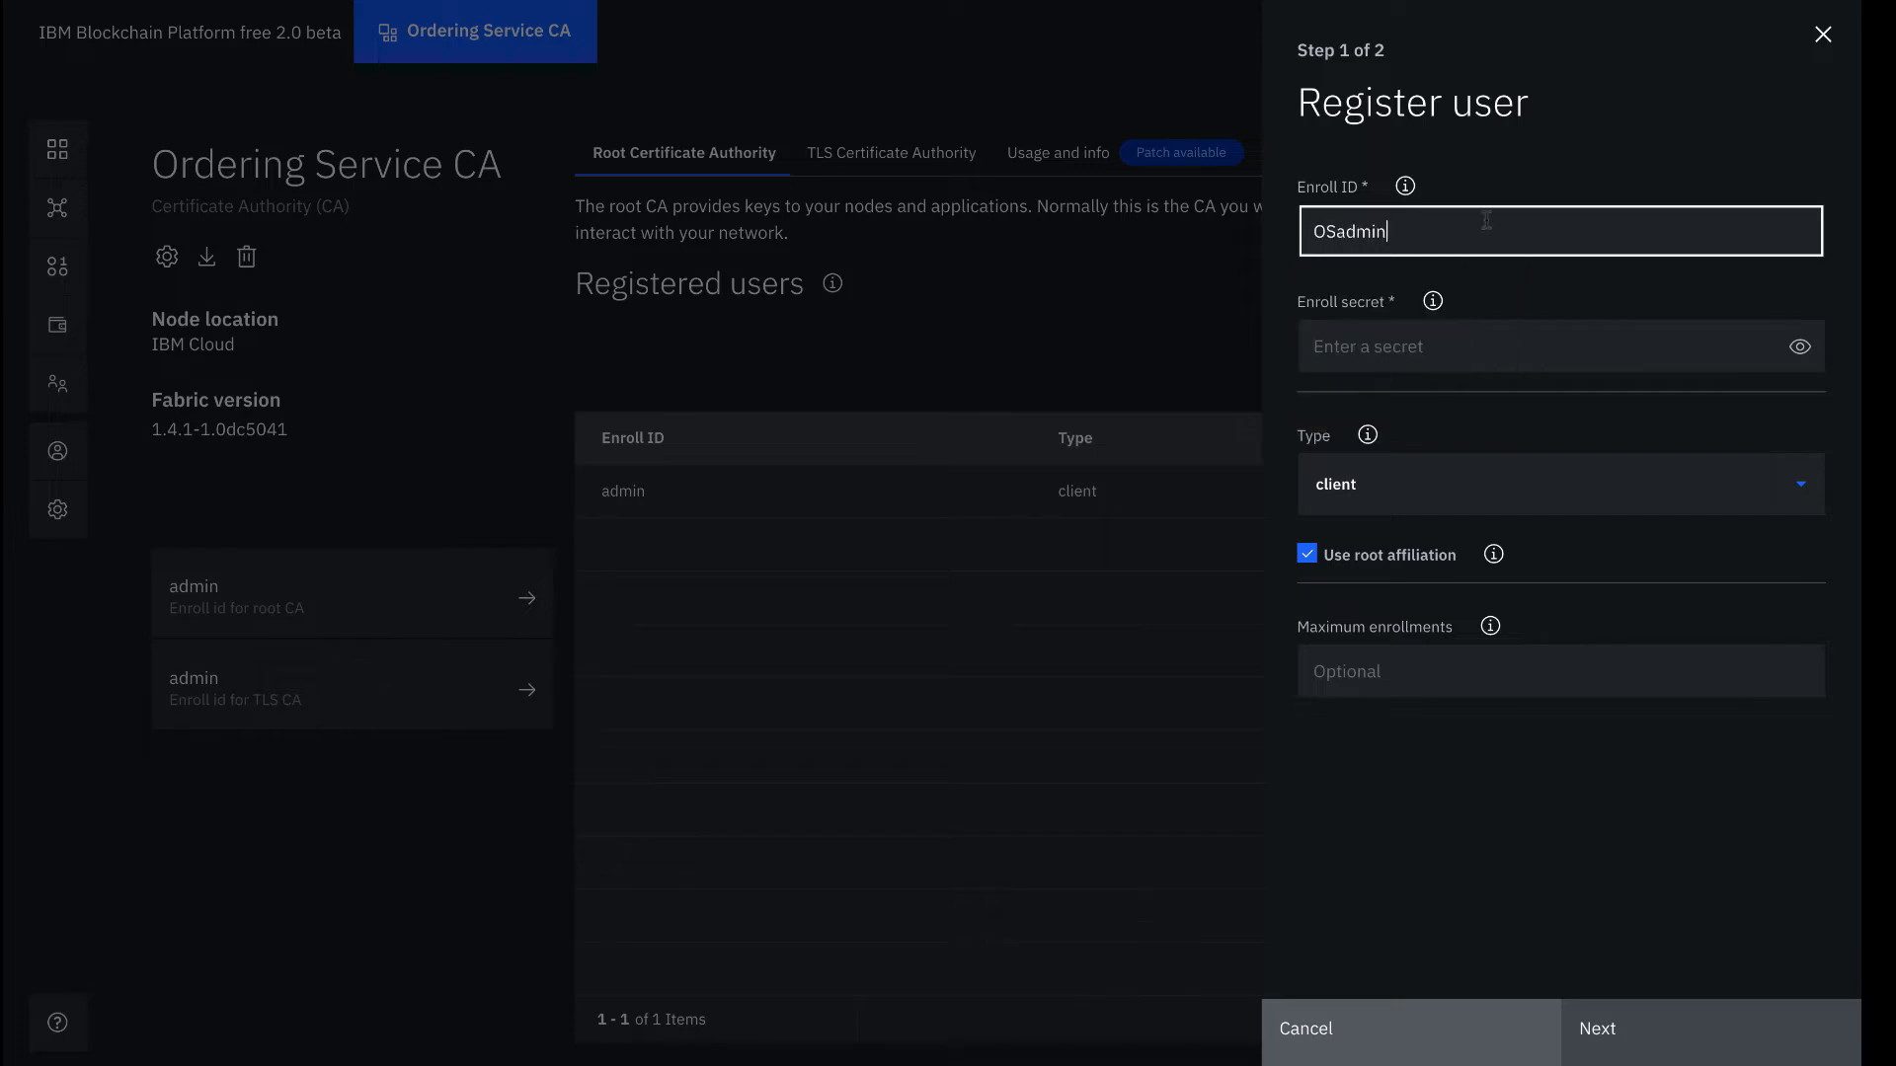
left_click(1520, 347)
type("O")
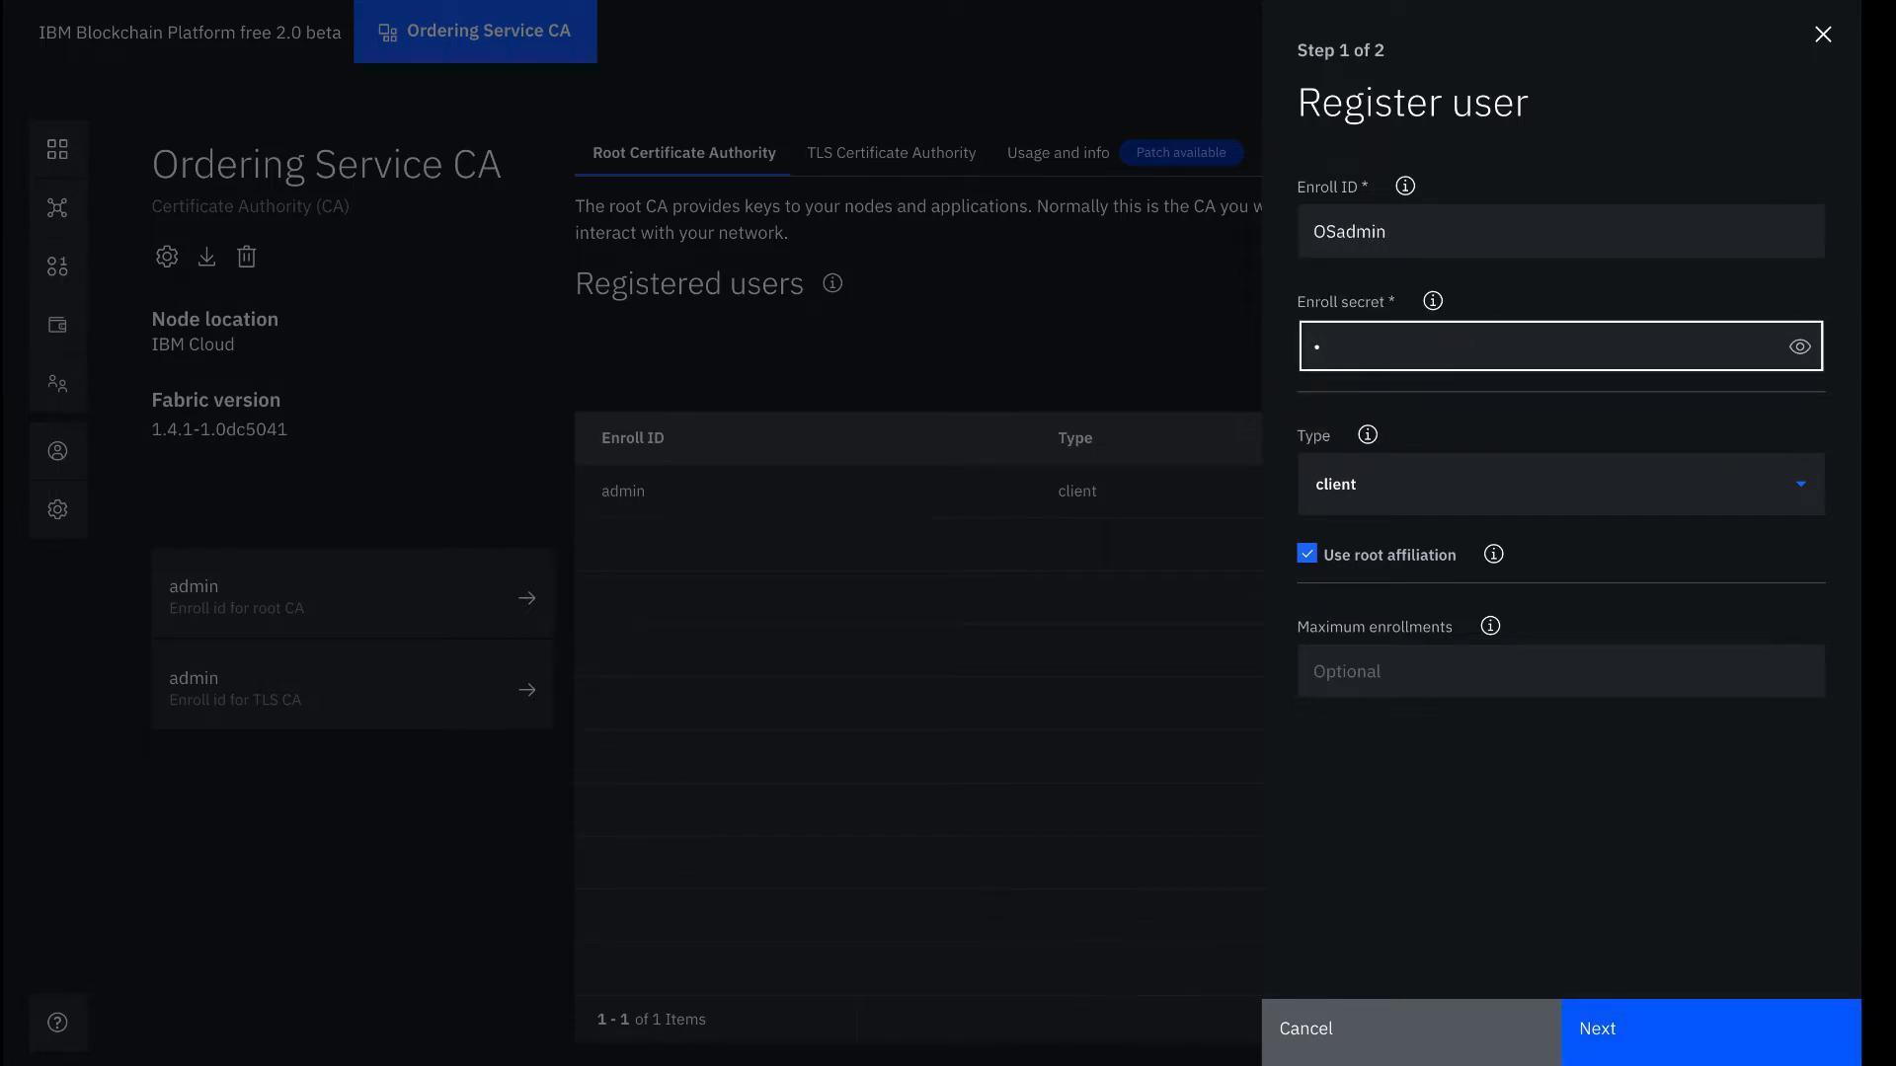
type("Sadminpw")
left_click(1801, 348)
left_click(1696, 1047)
left_click(1697, 1047)
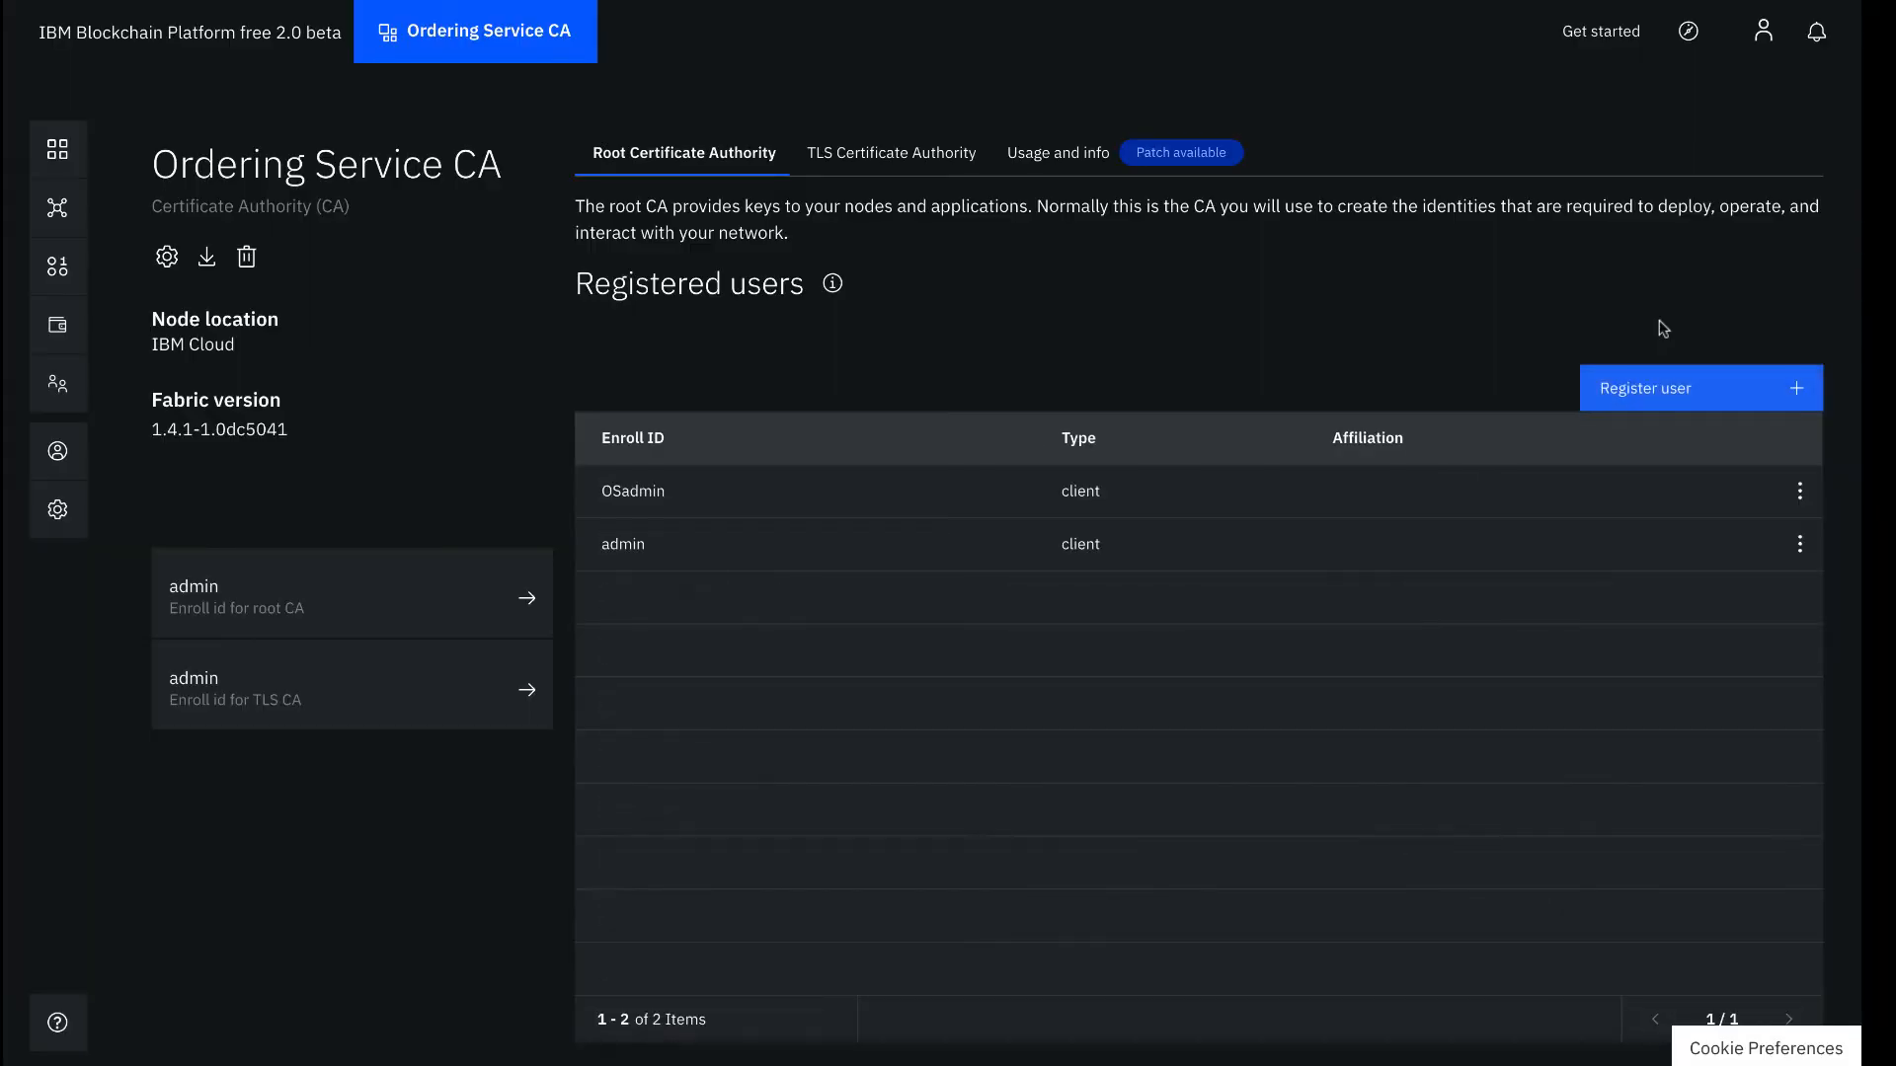
Register OS1 as a peer-type user with its enroll secret, then go to Organizations
left_click(1673, 387)
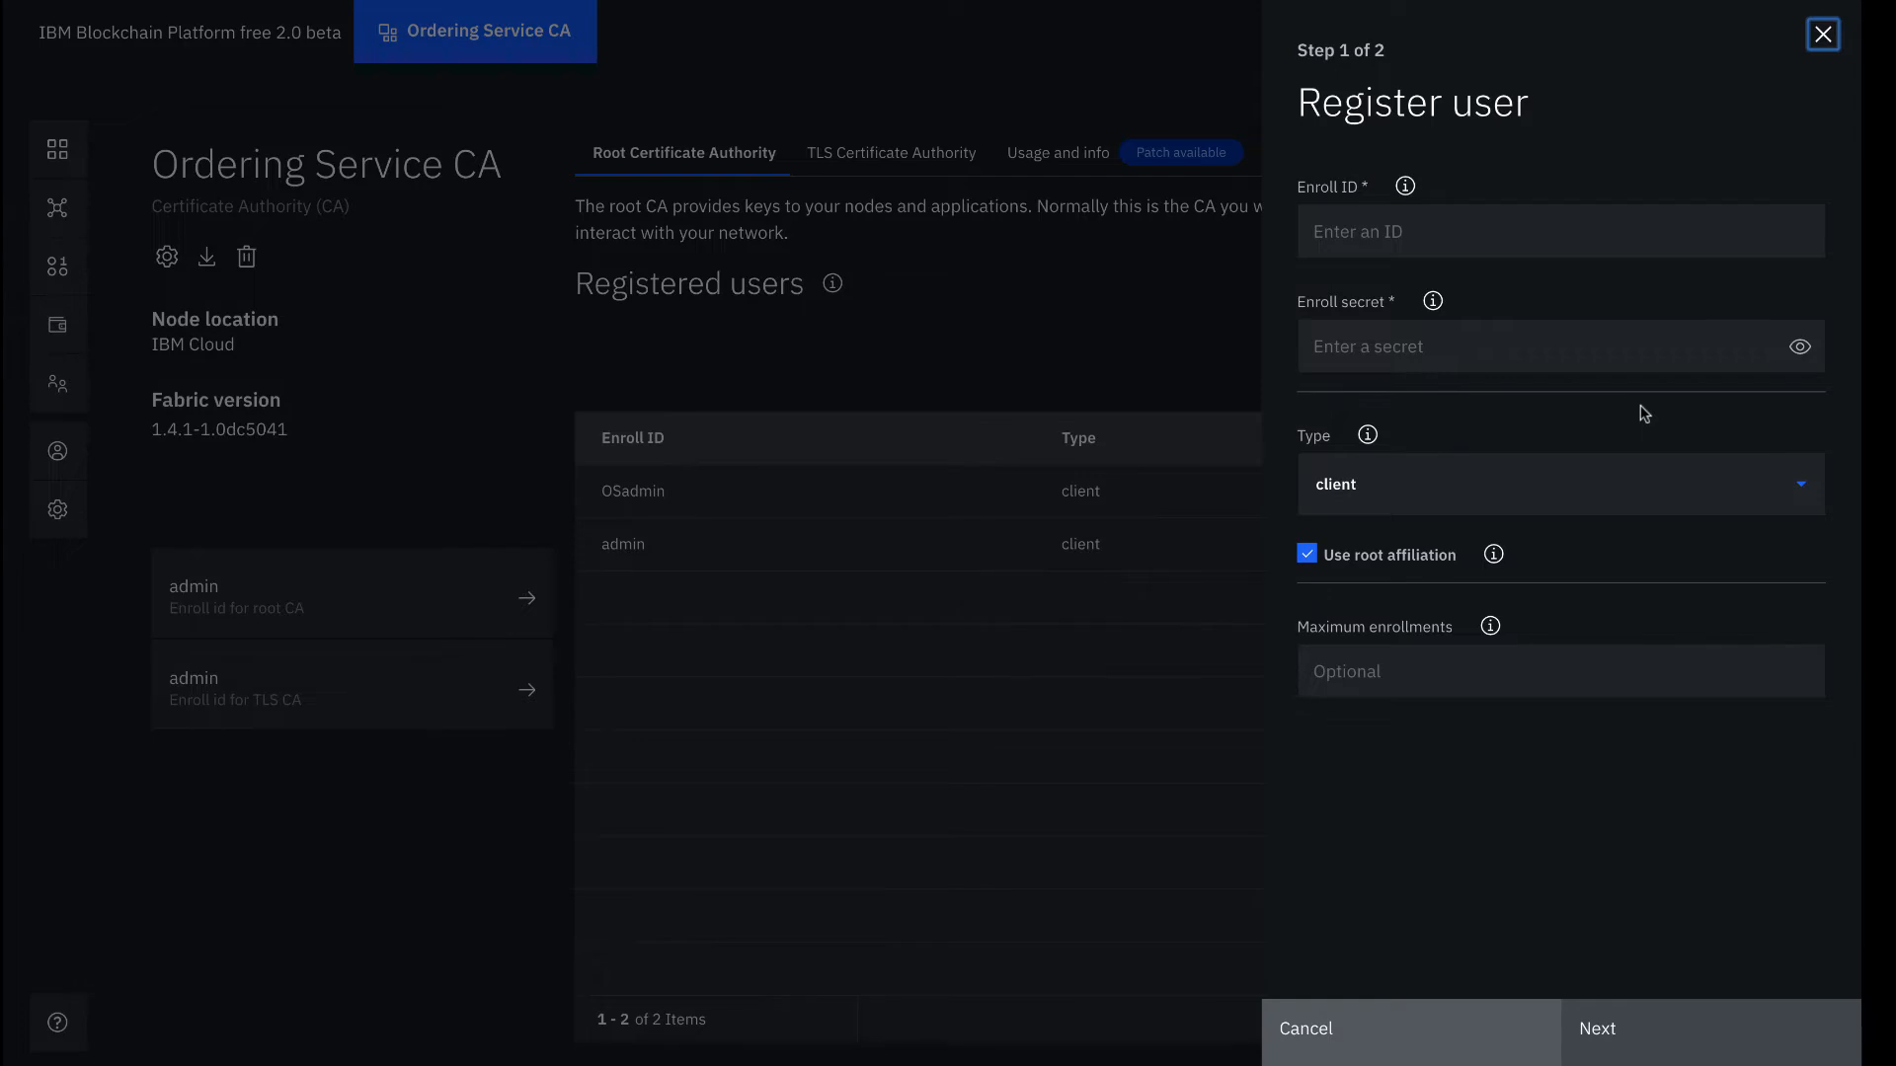
left_click(1537, 232)
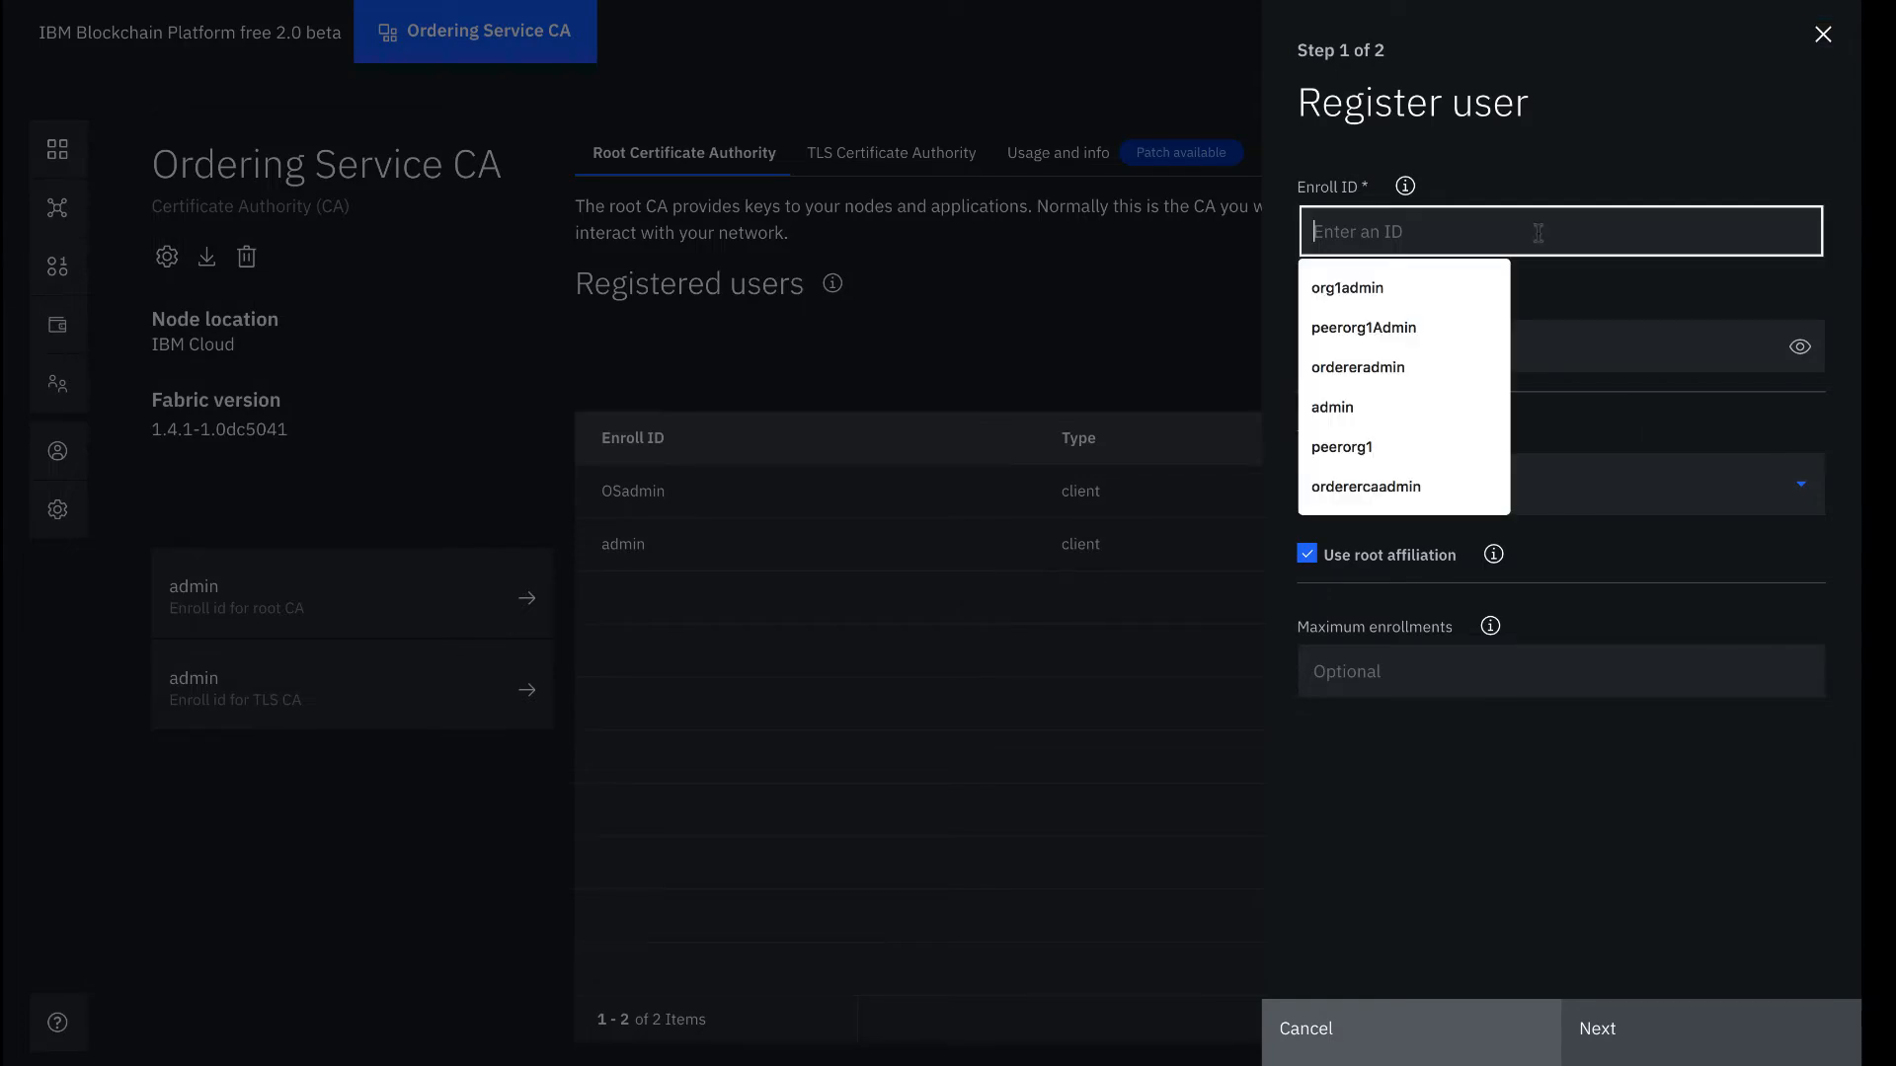
type("OS1")
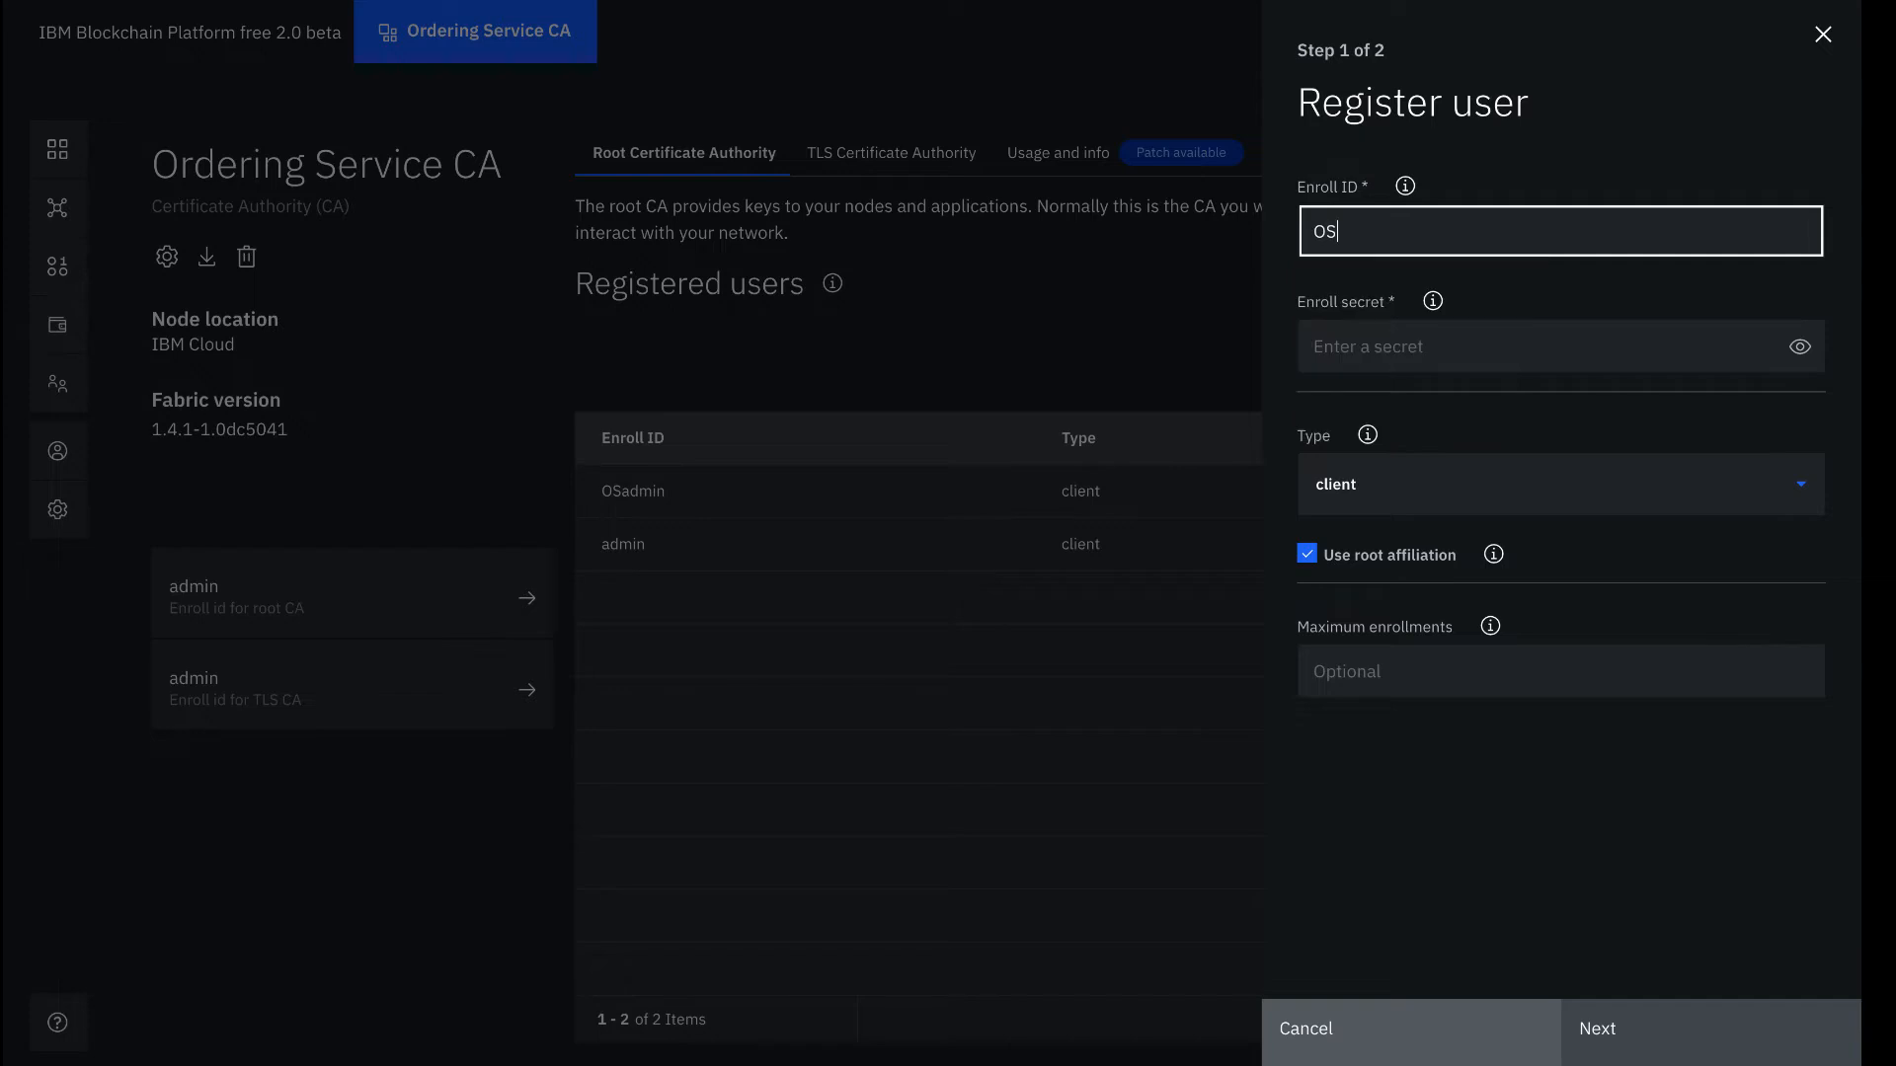
left_click(1528, 345)
type("O")
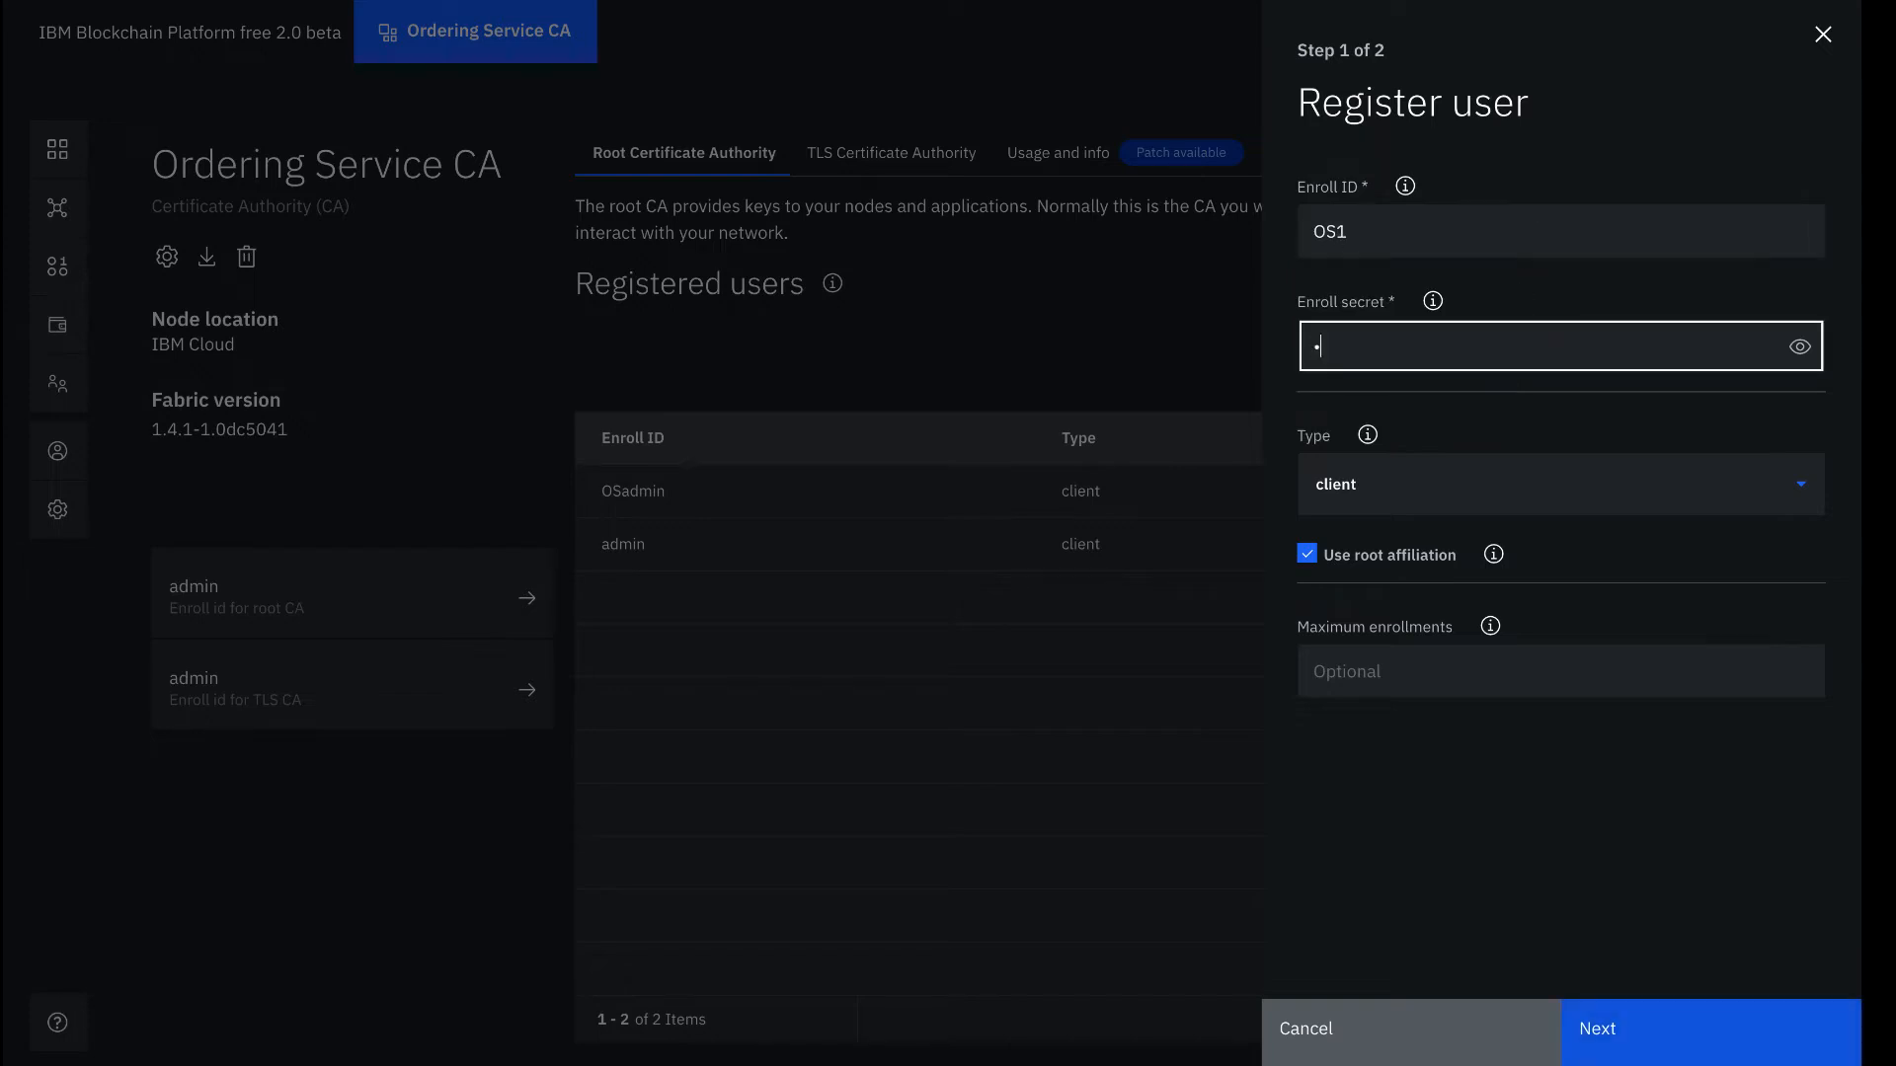
type("S1pw")
left_click(1799, 346)
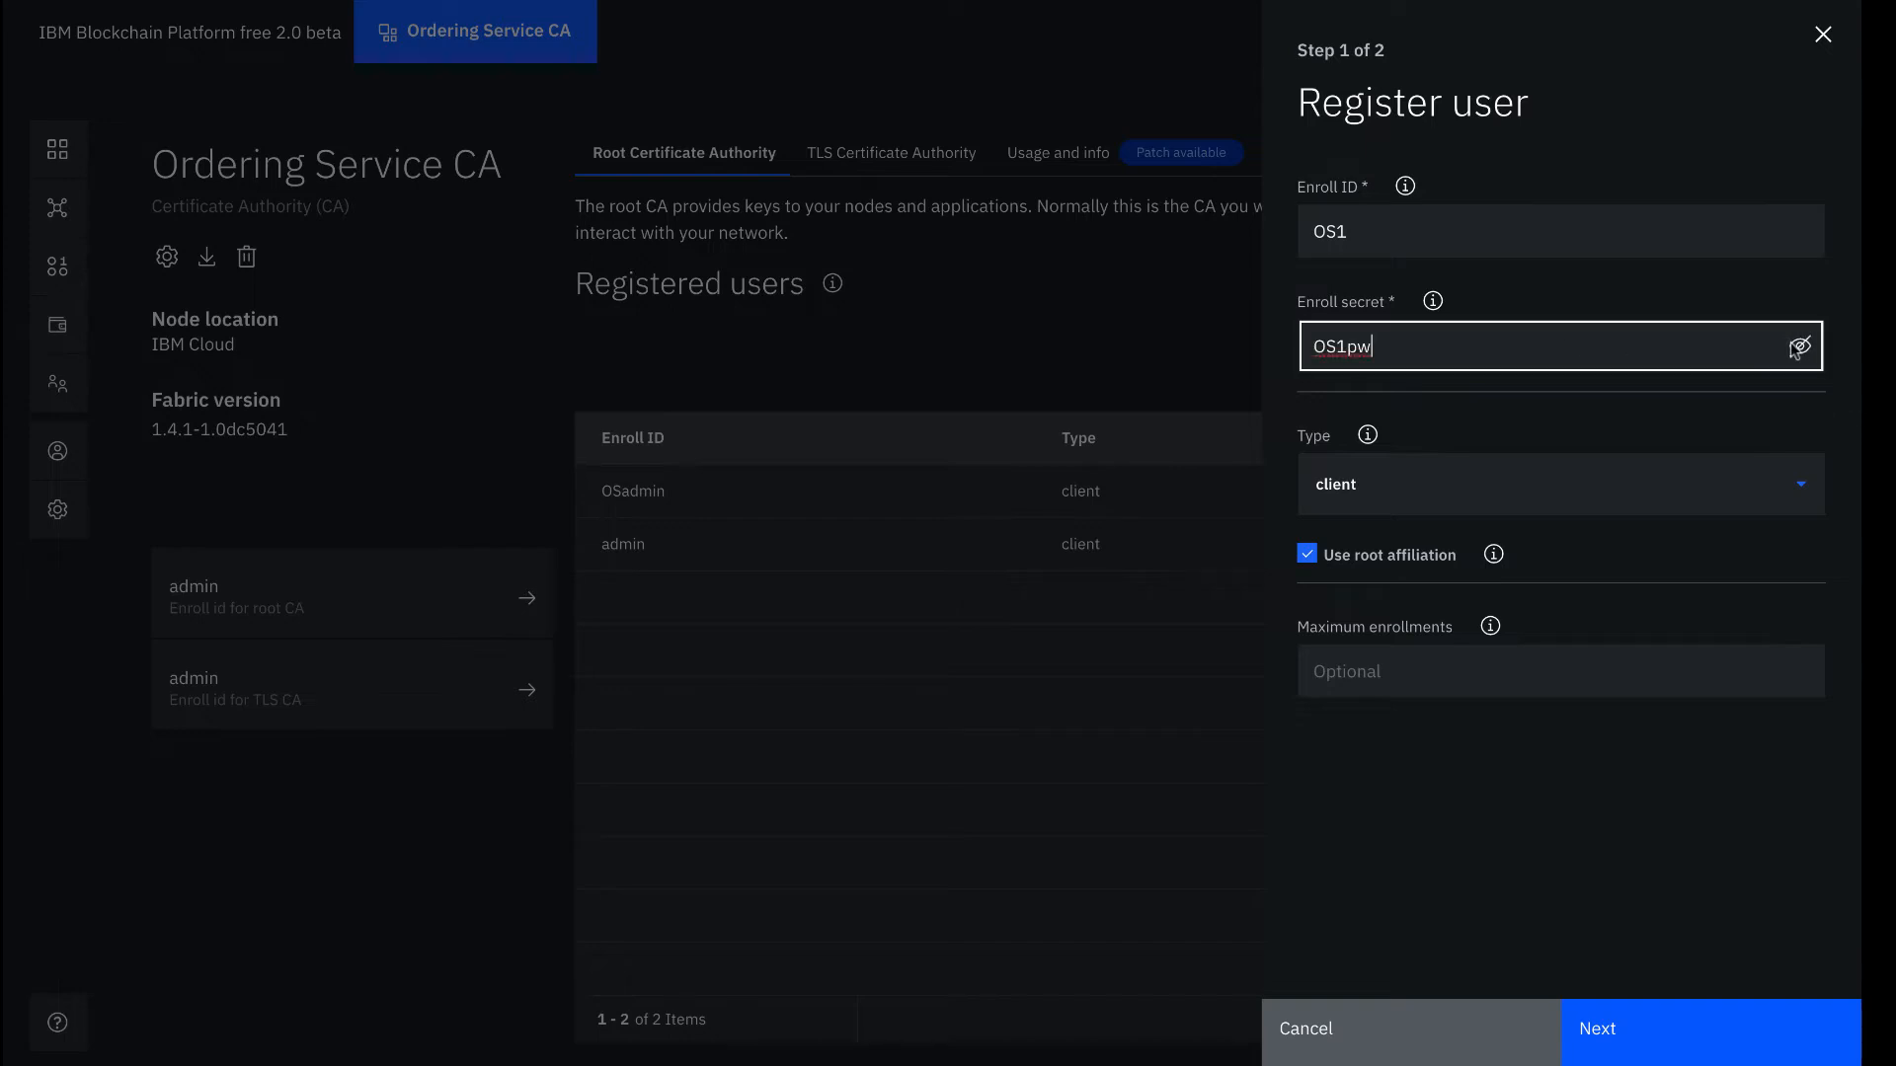
left_click(1652, 491)
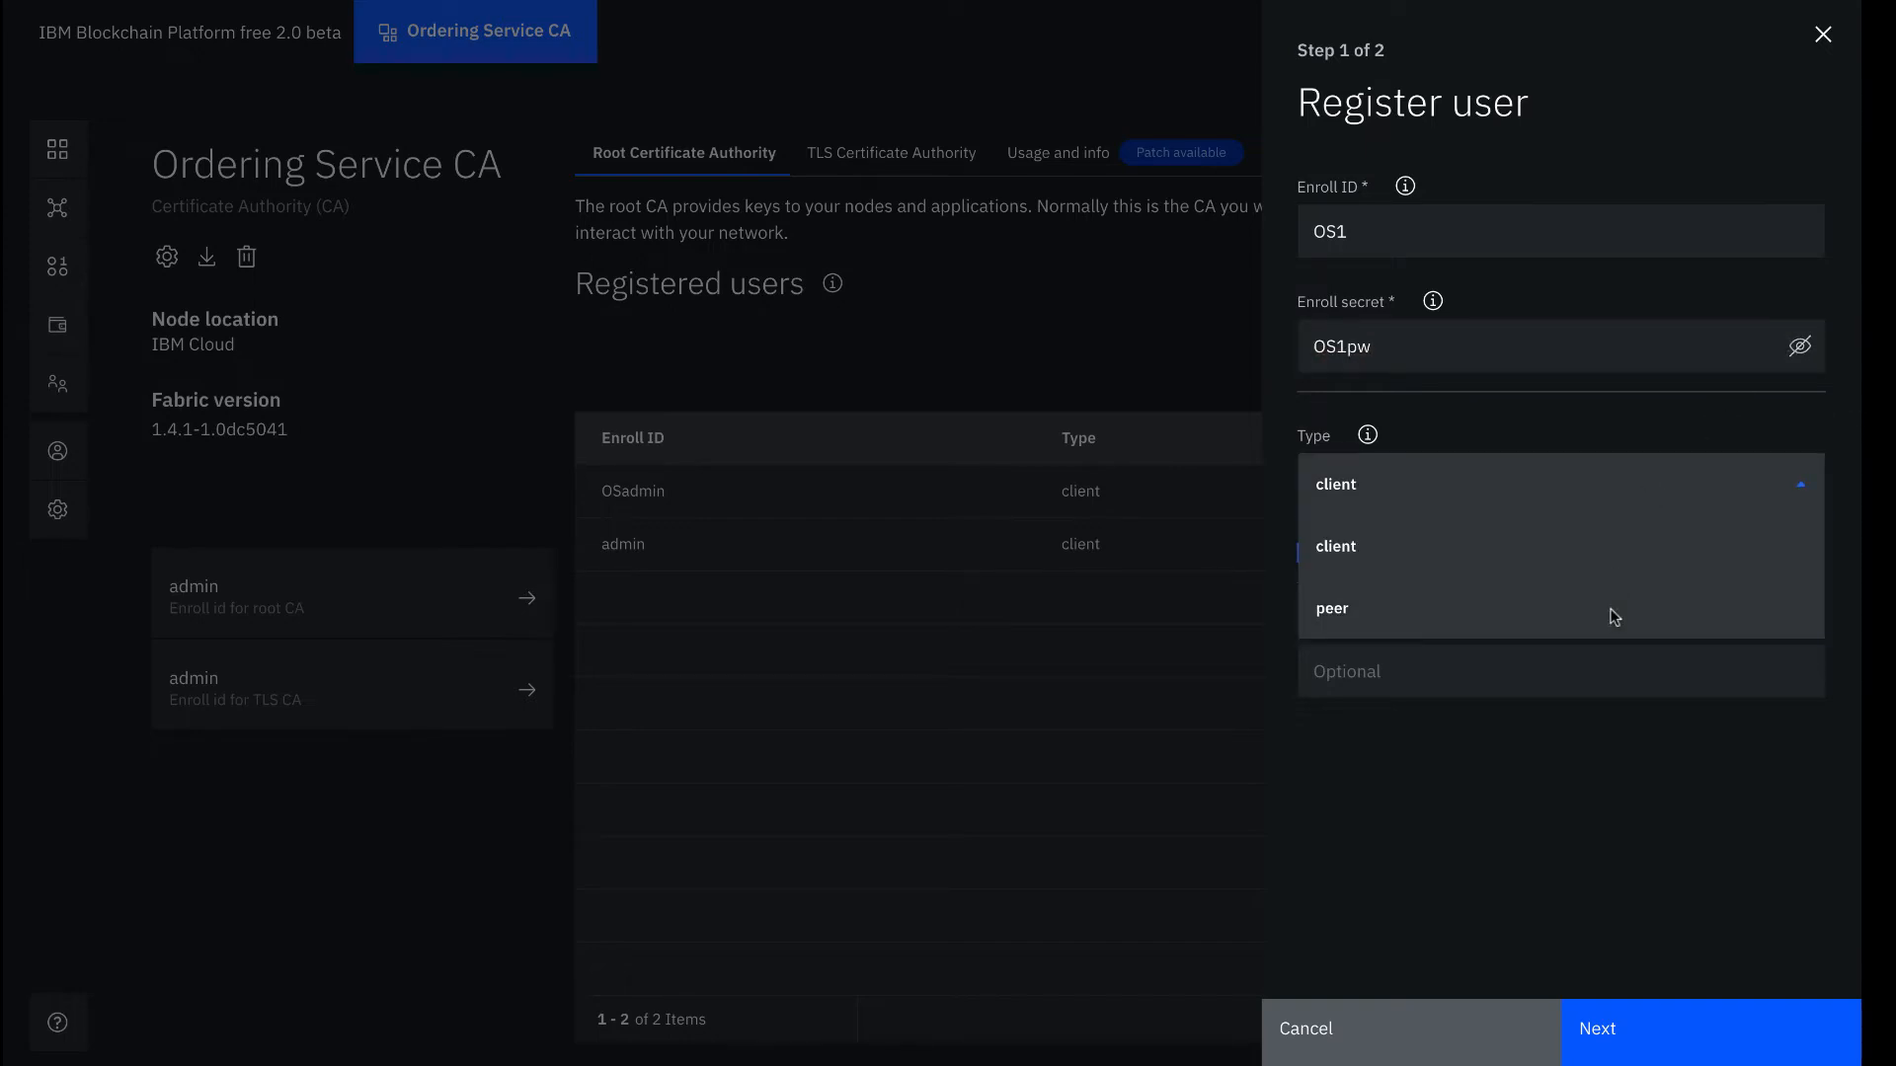
left_click(1612, 610)
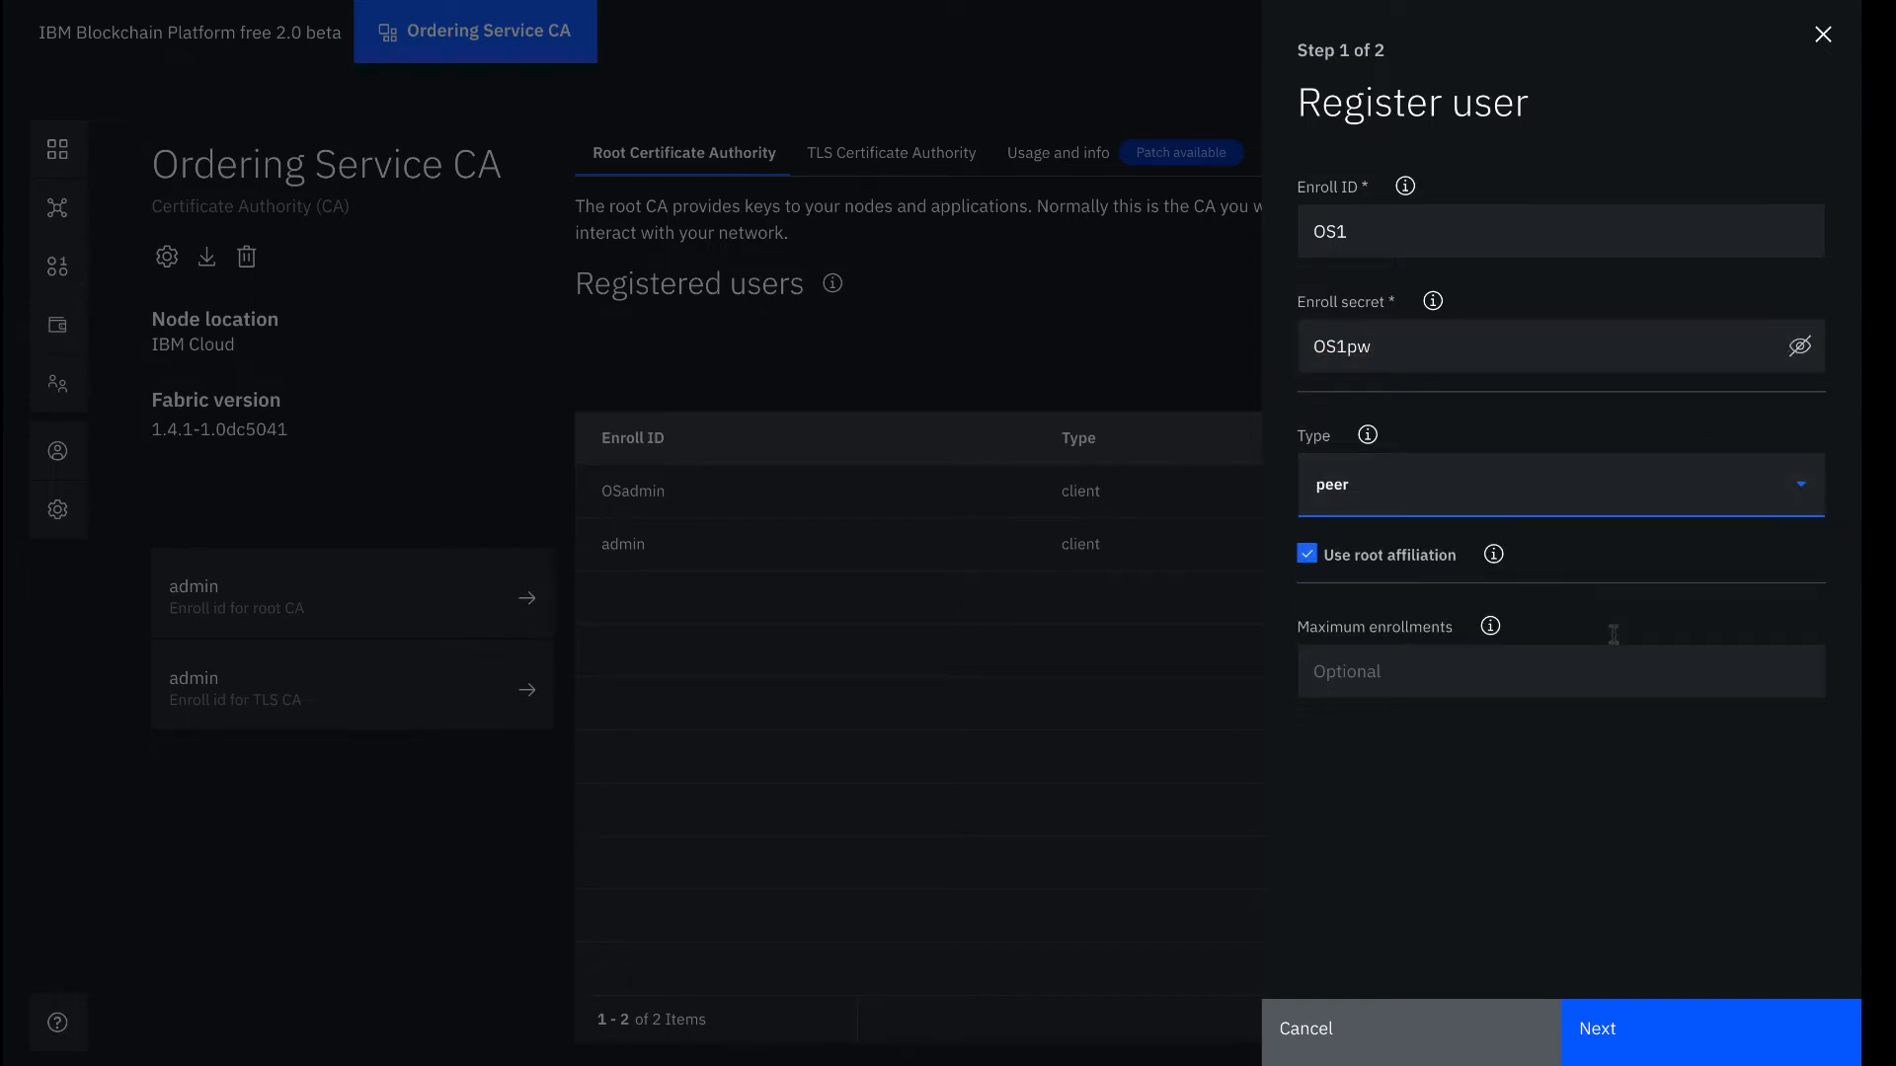
left_click(1679, 1045)
left_click(1679, 1045)
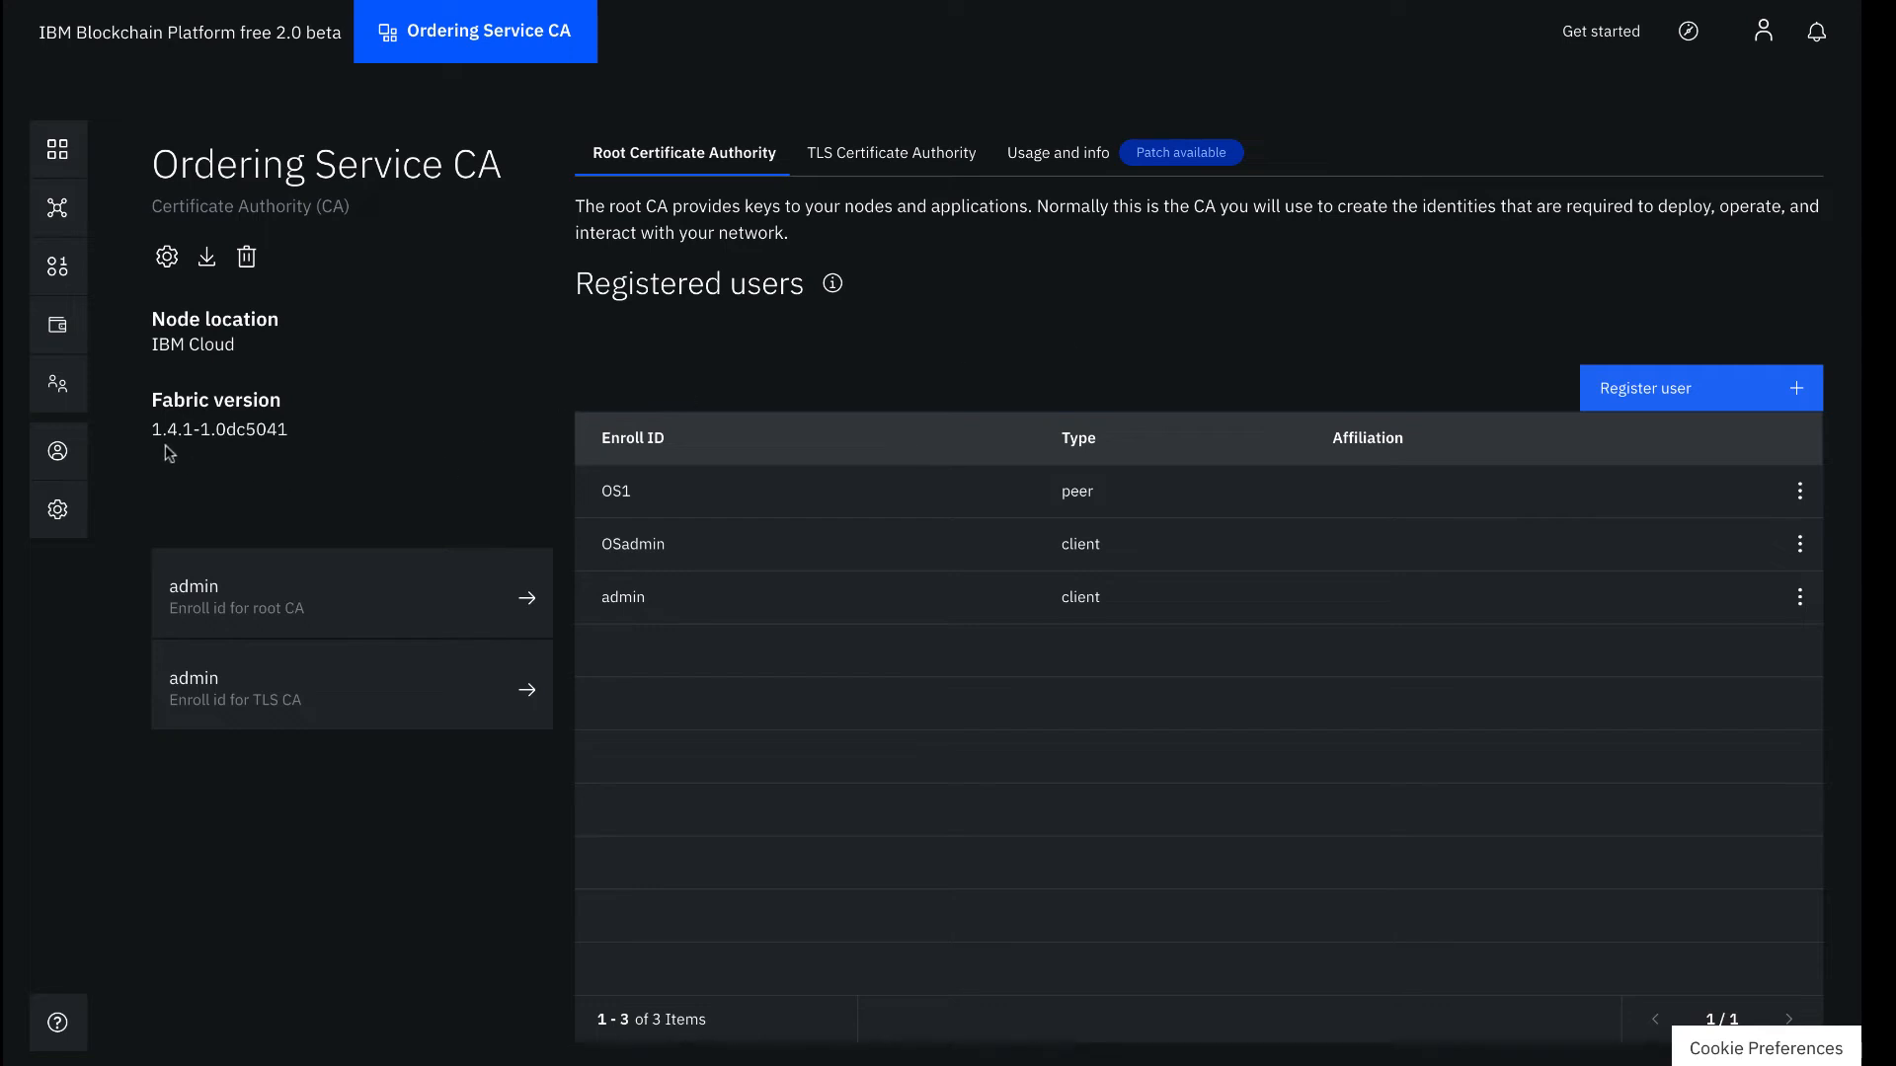
left_click(54, 390)
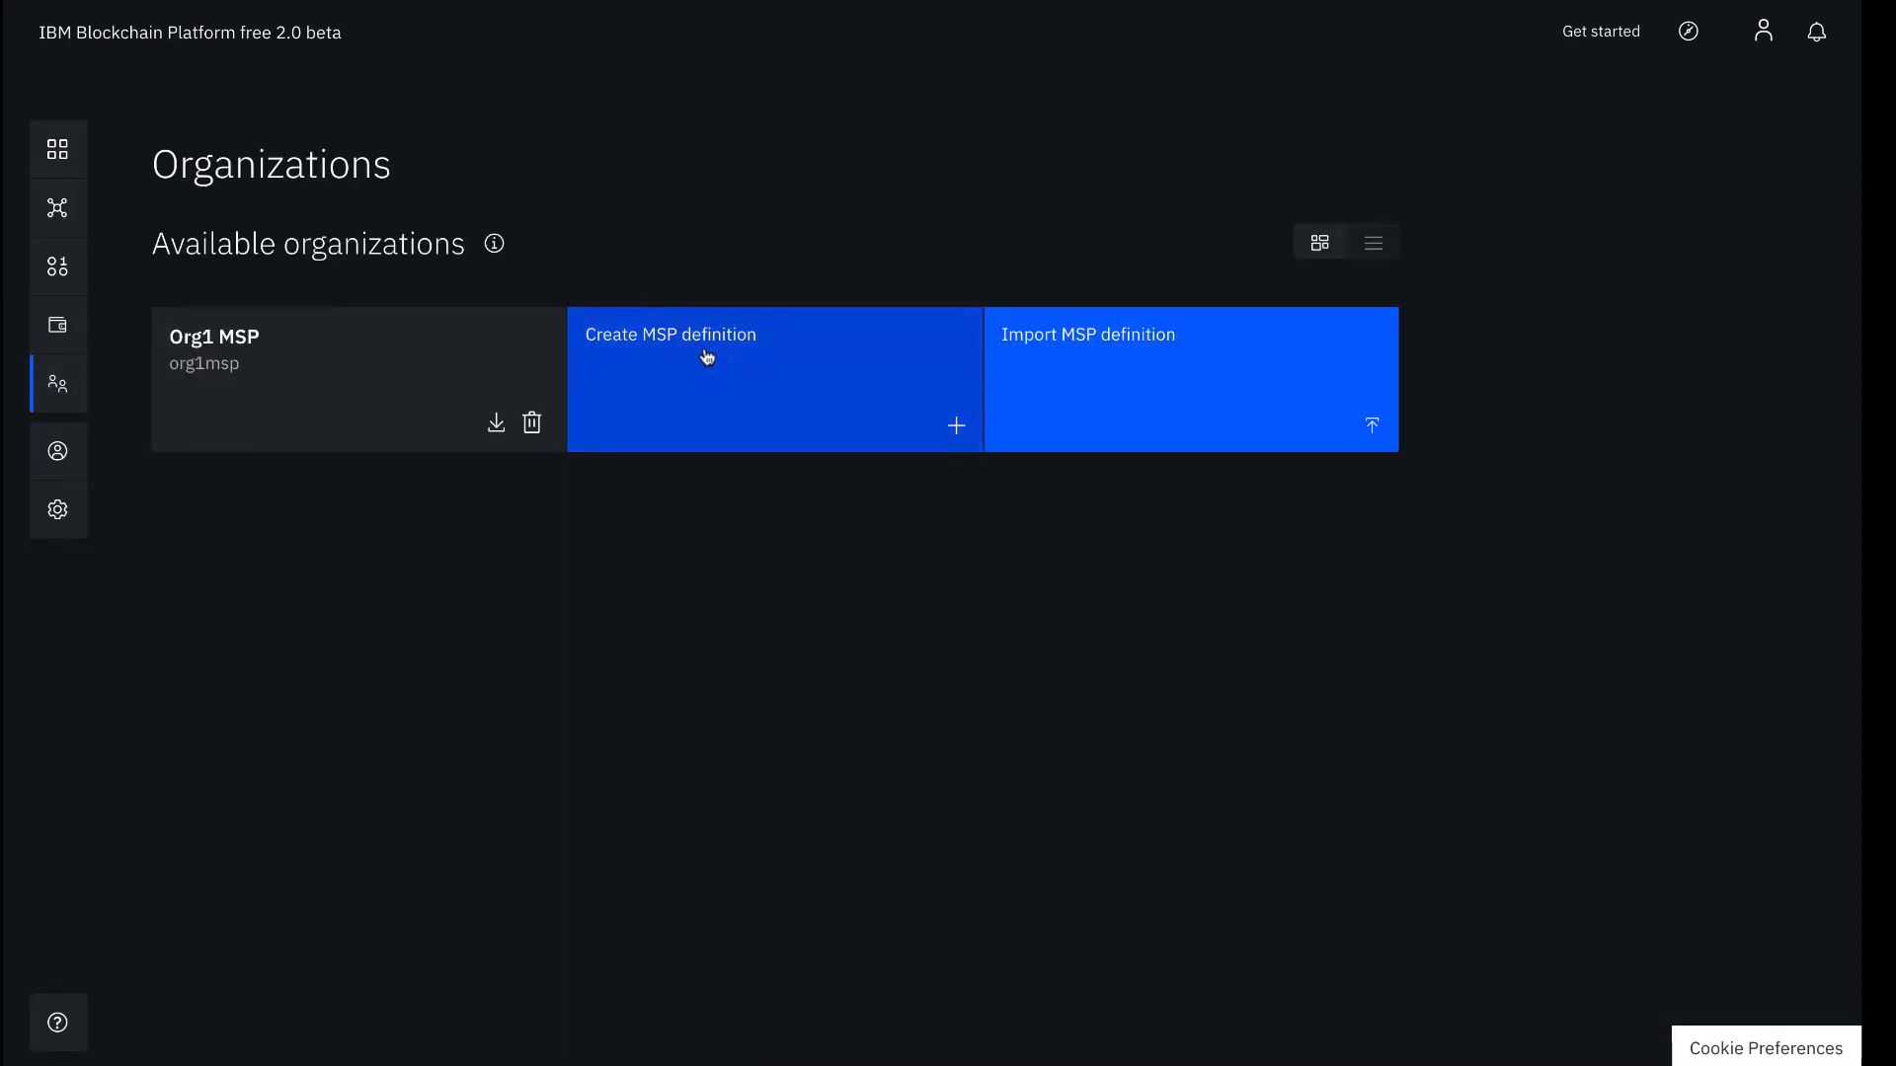
Start an MSP definition 'Ordering Service MSP' with MSP ID osmsp and expand root CA details
left_click(716, 361)
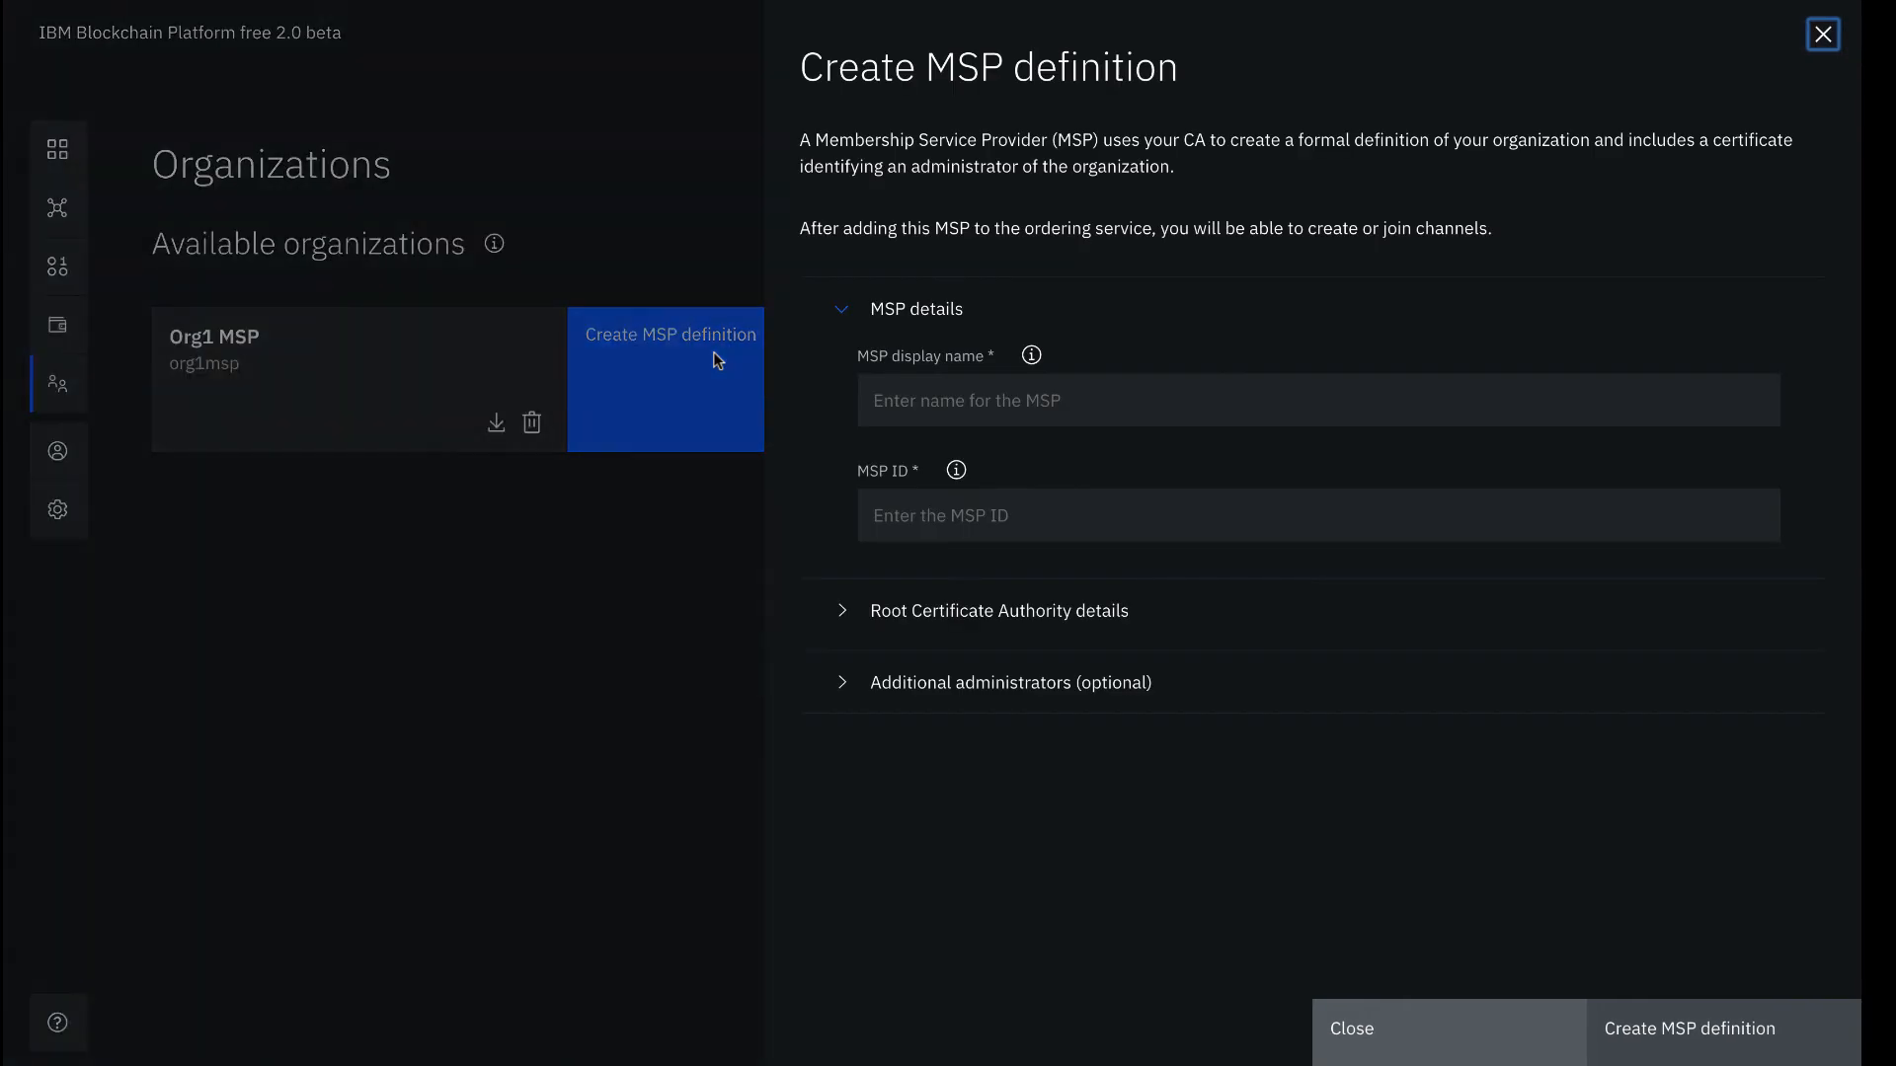
left_click(1152, 389)
type("Ordering S")
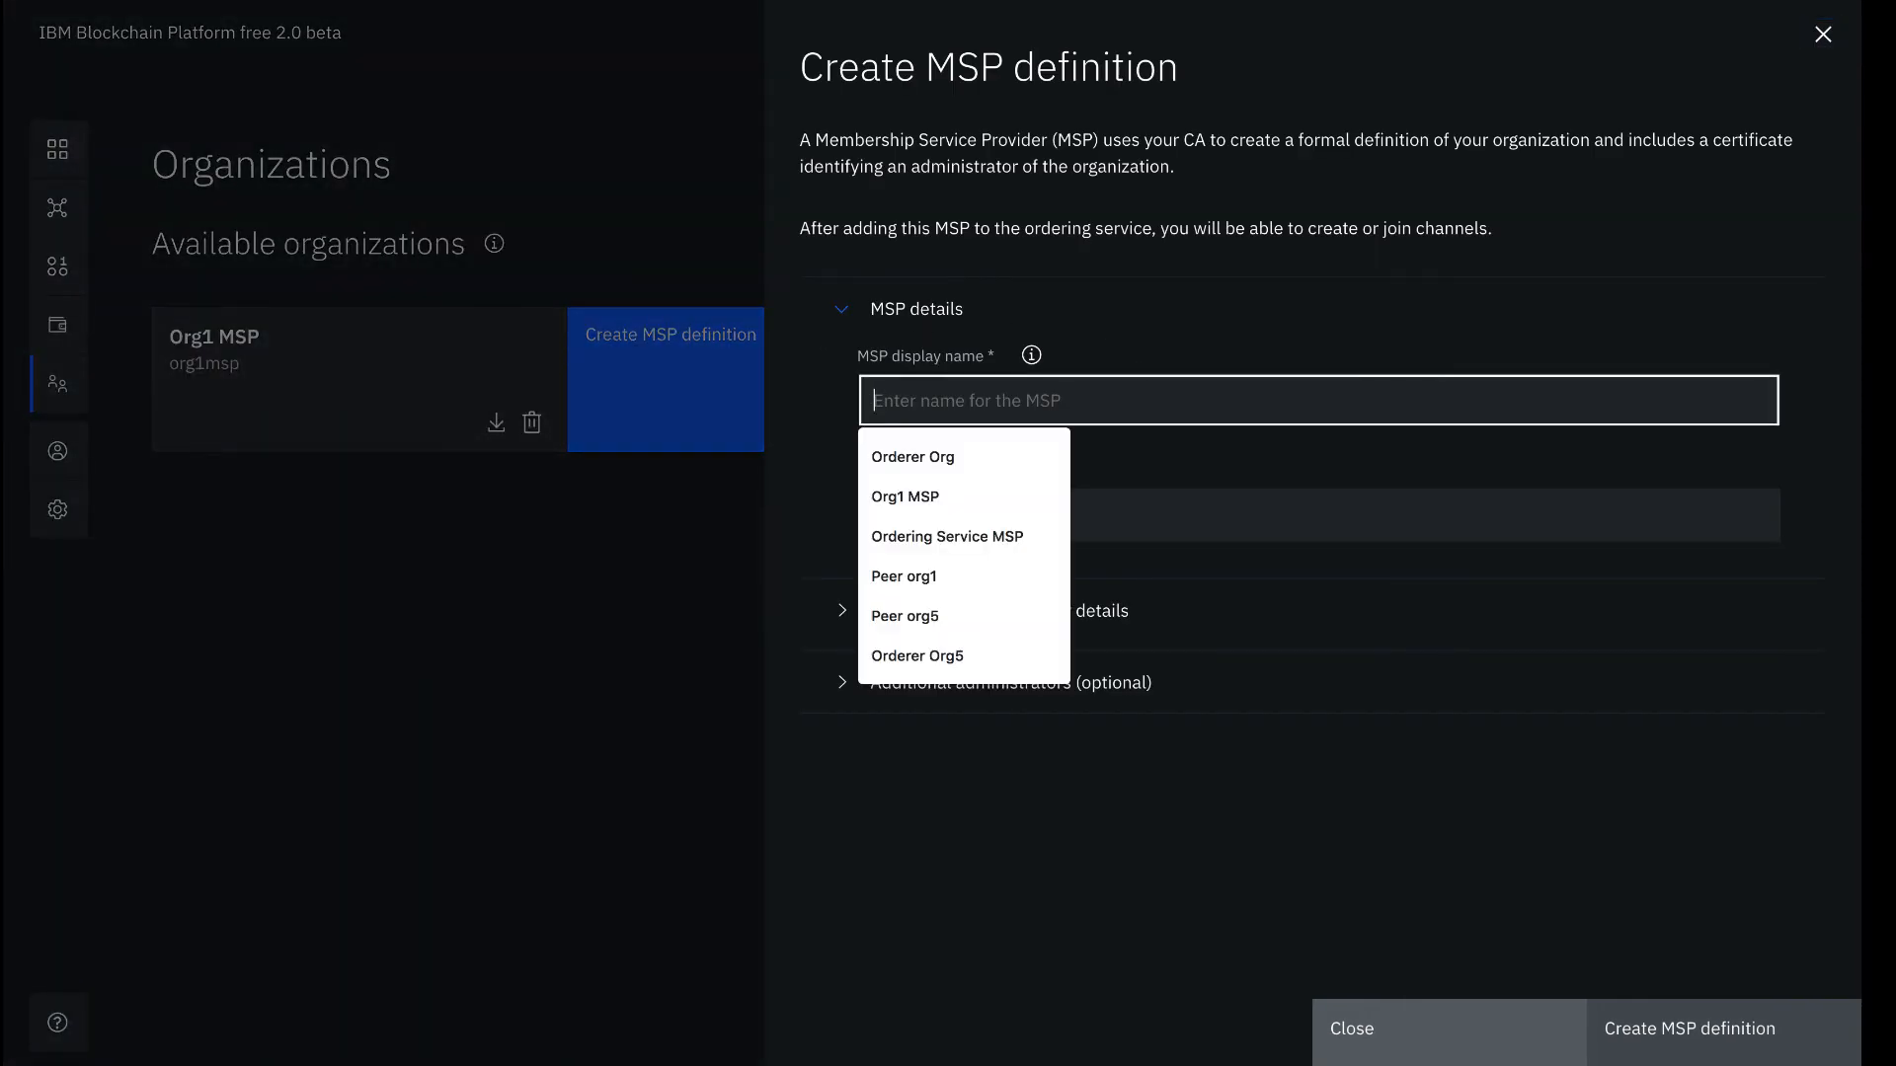
type("ervice MSP")
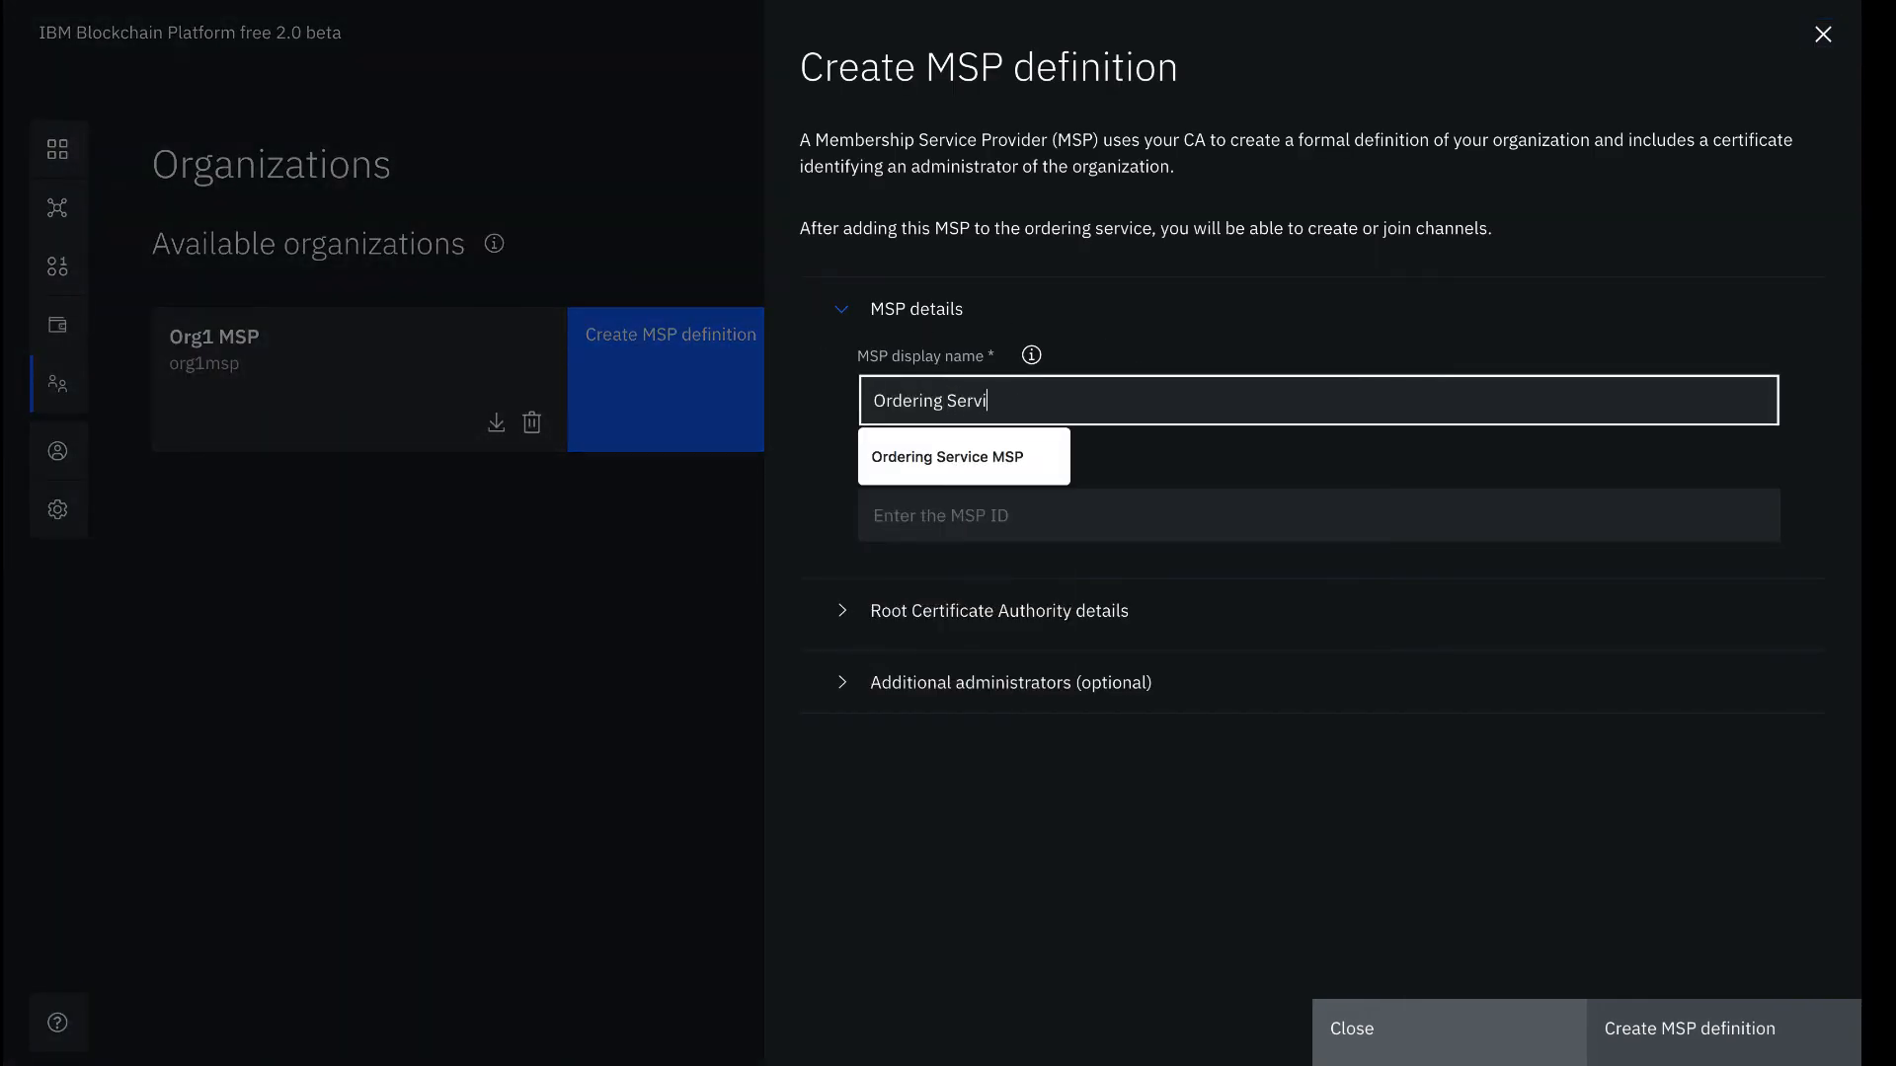
left_click(1146, 488)
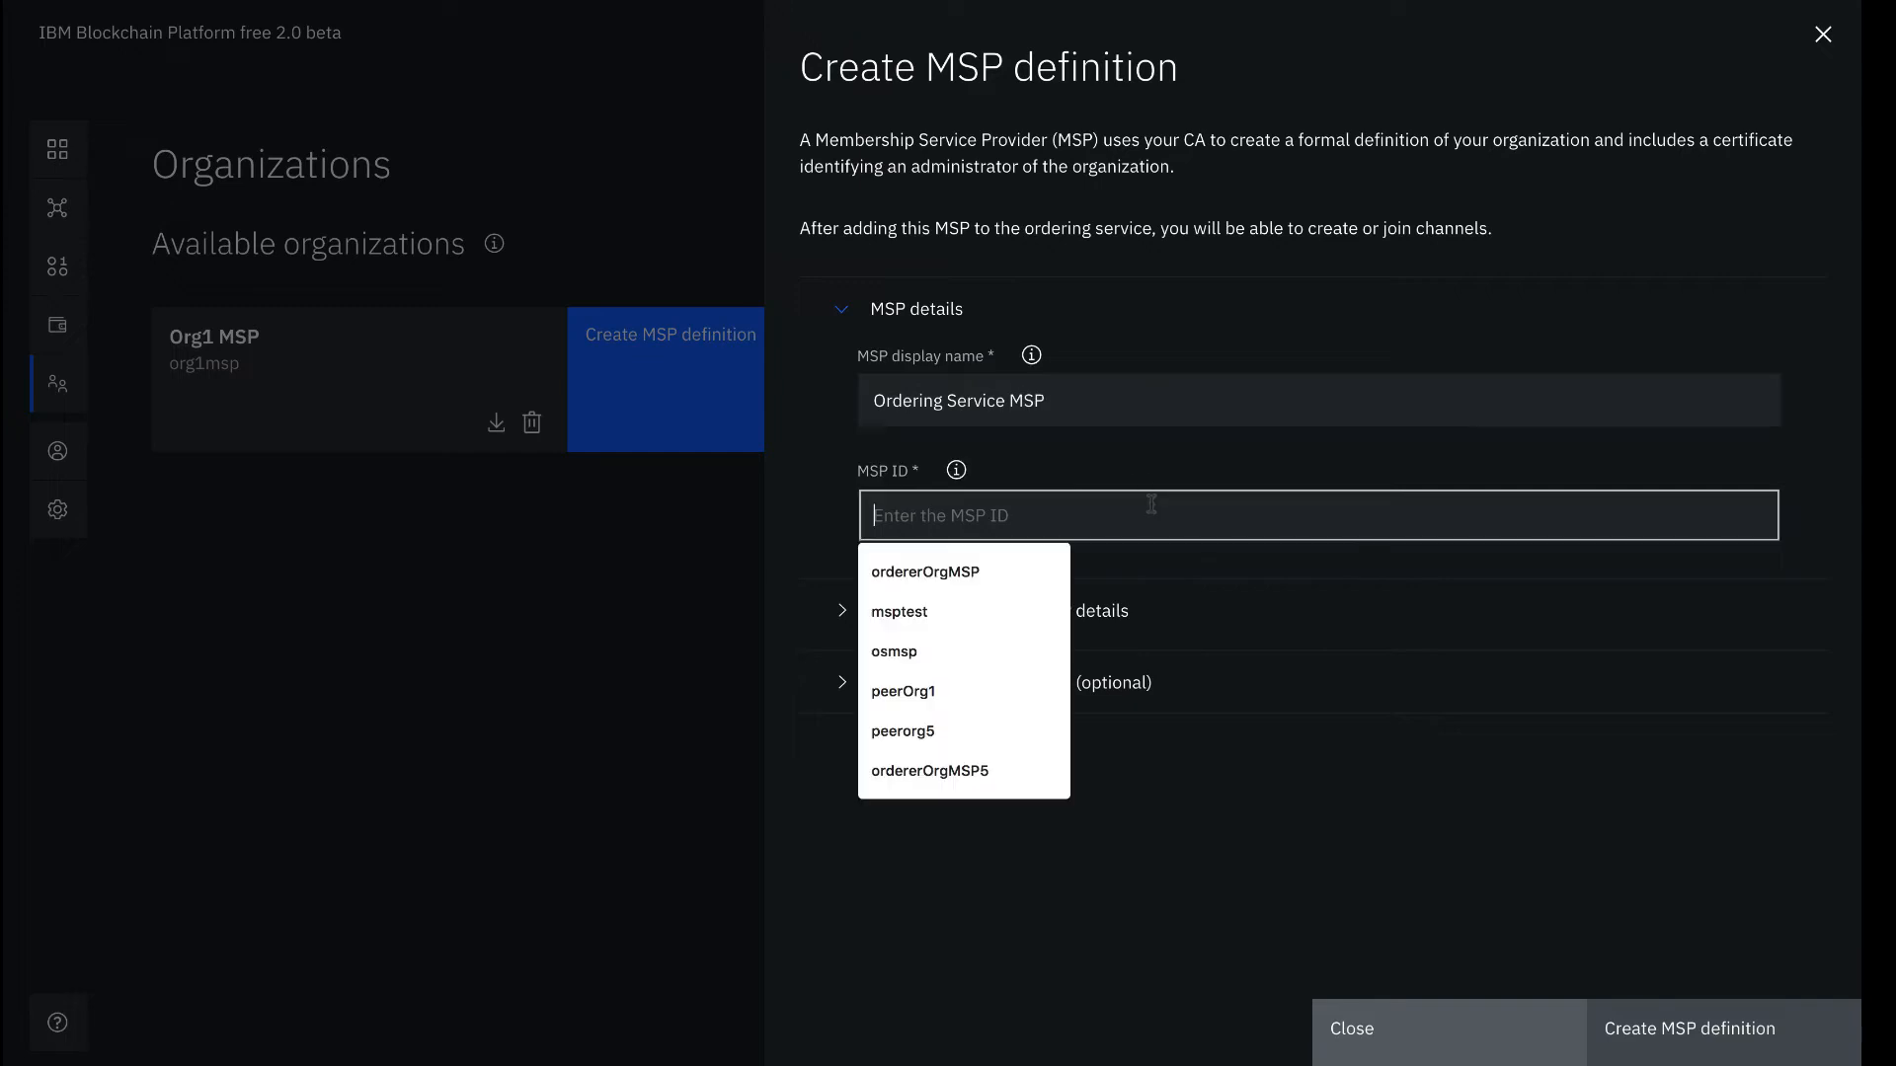
type("osmsp")
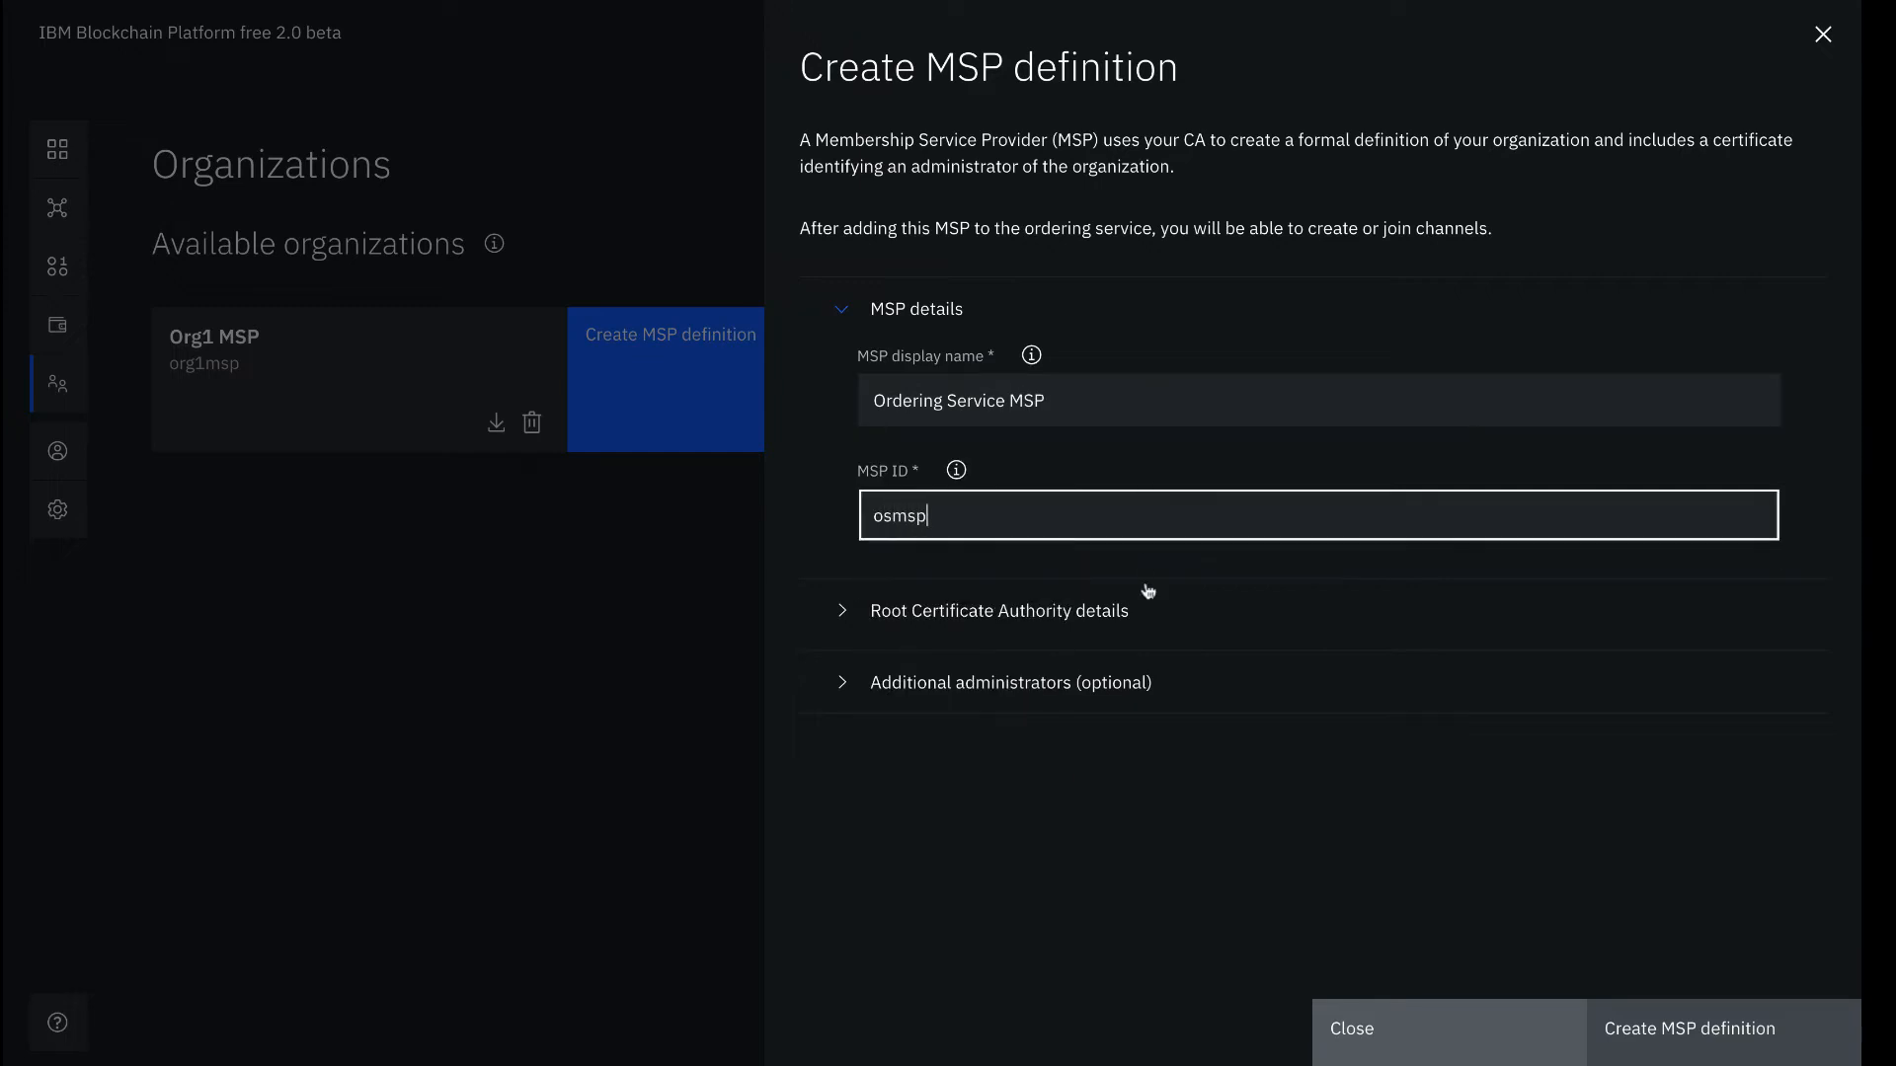
left_click(910, 614)
scroll(910, 618, "down", 5)
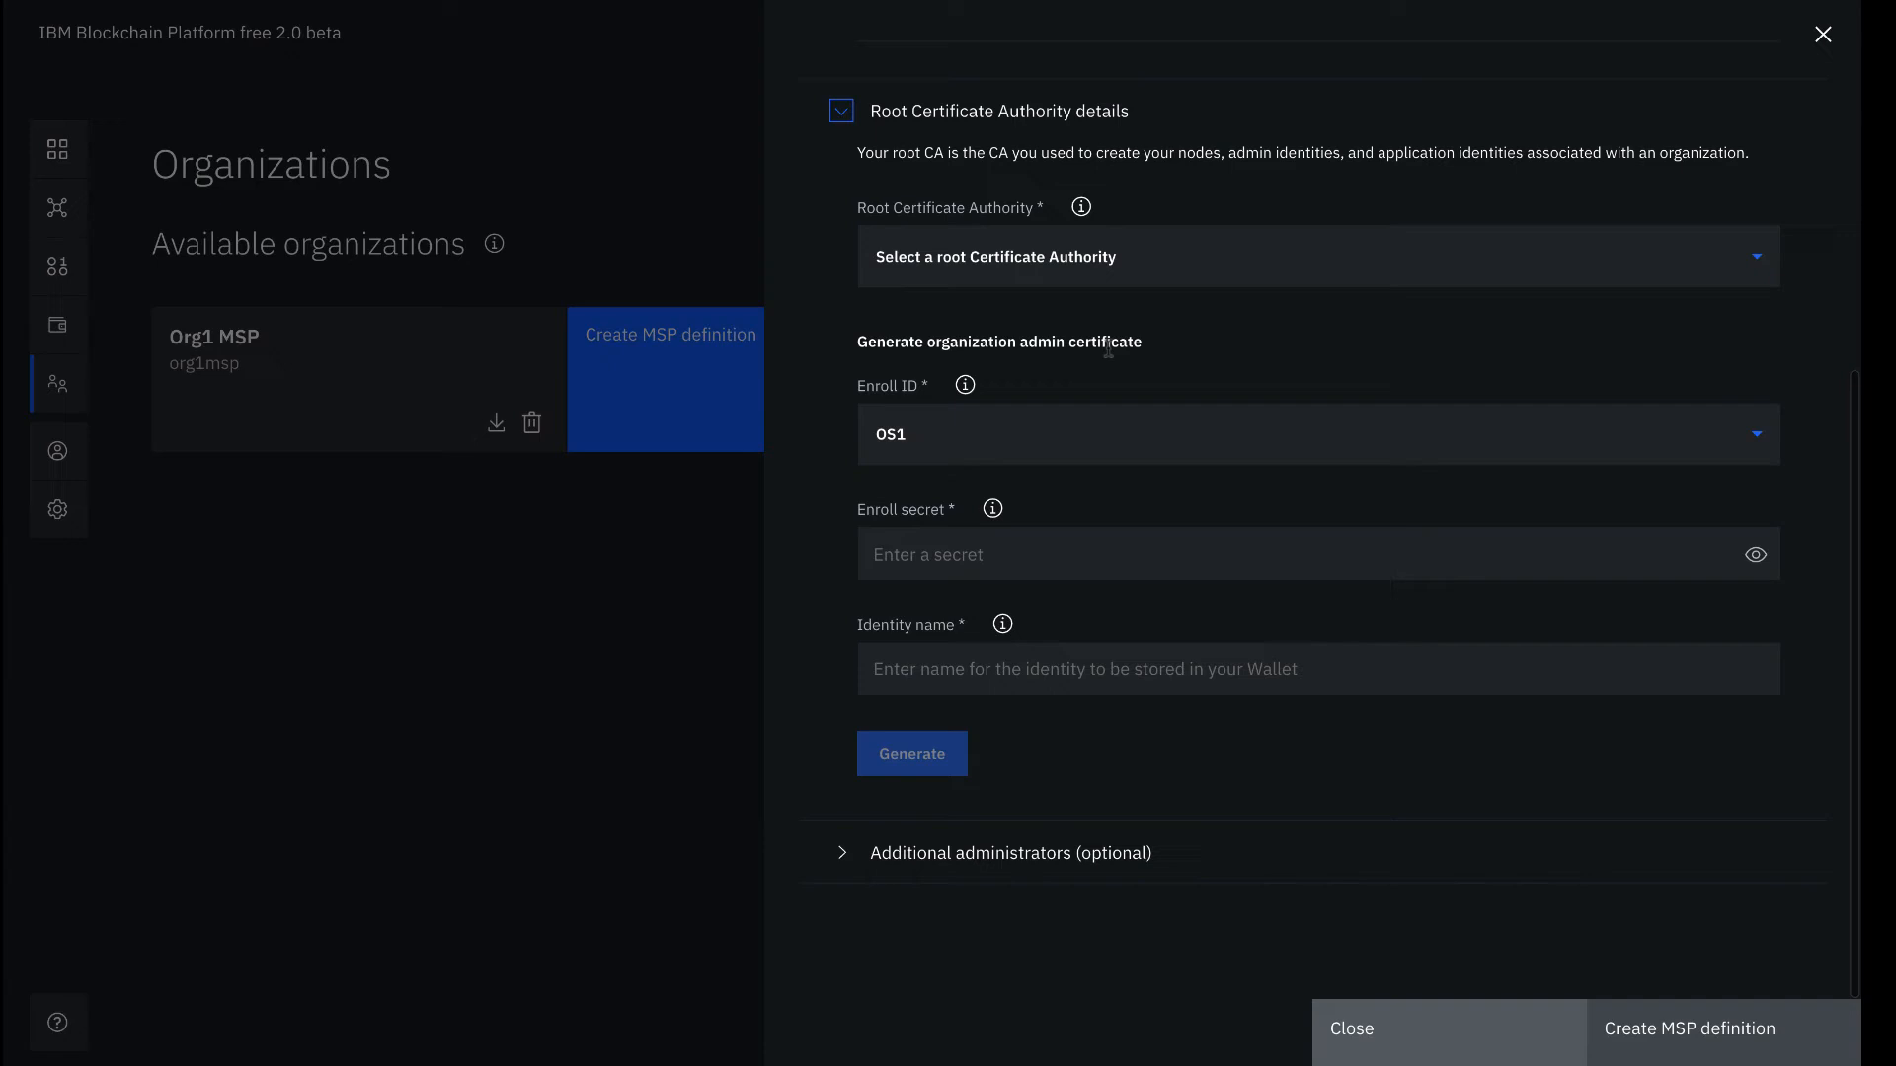
Choose Ordering Service CA as root CA and OSadmin with its enroll secret as admin
left_click(1203, 266)
left_click(1200, 308)
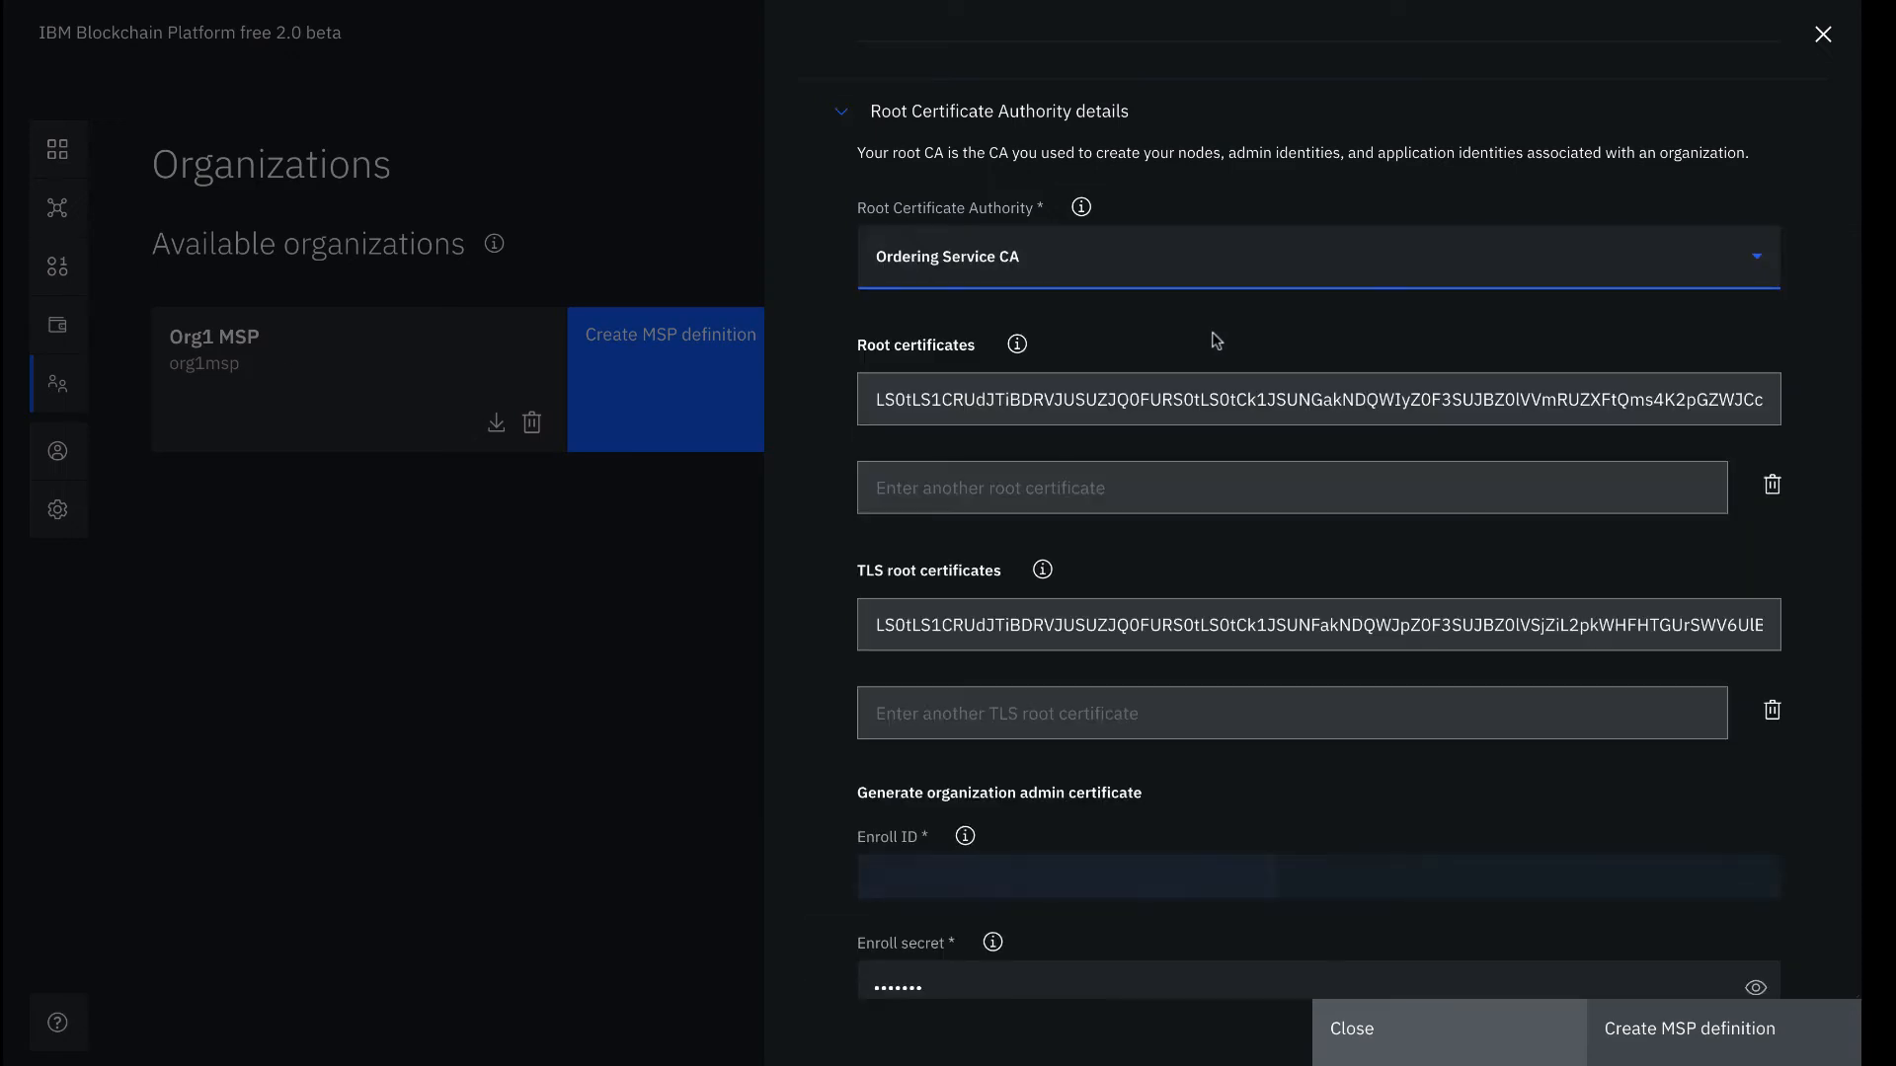
scroll(1267, 422, "down", 4)
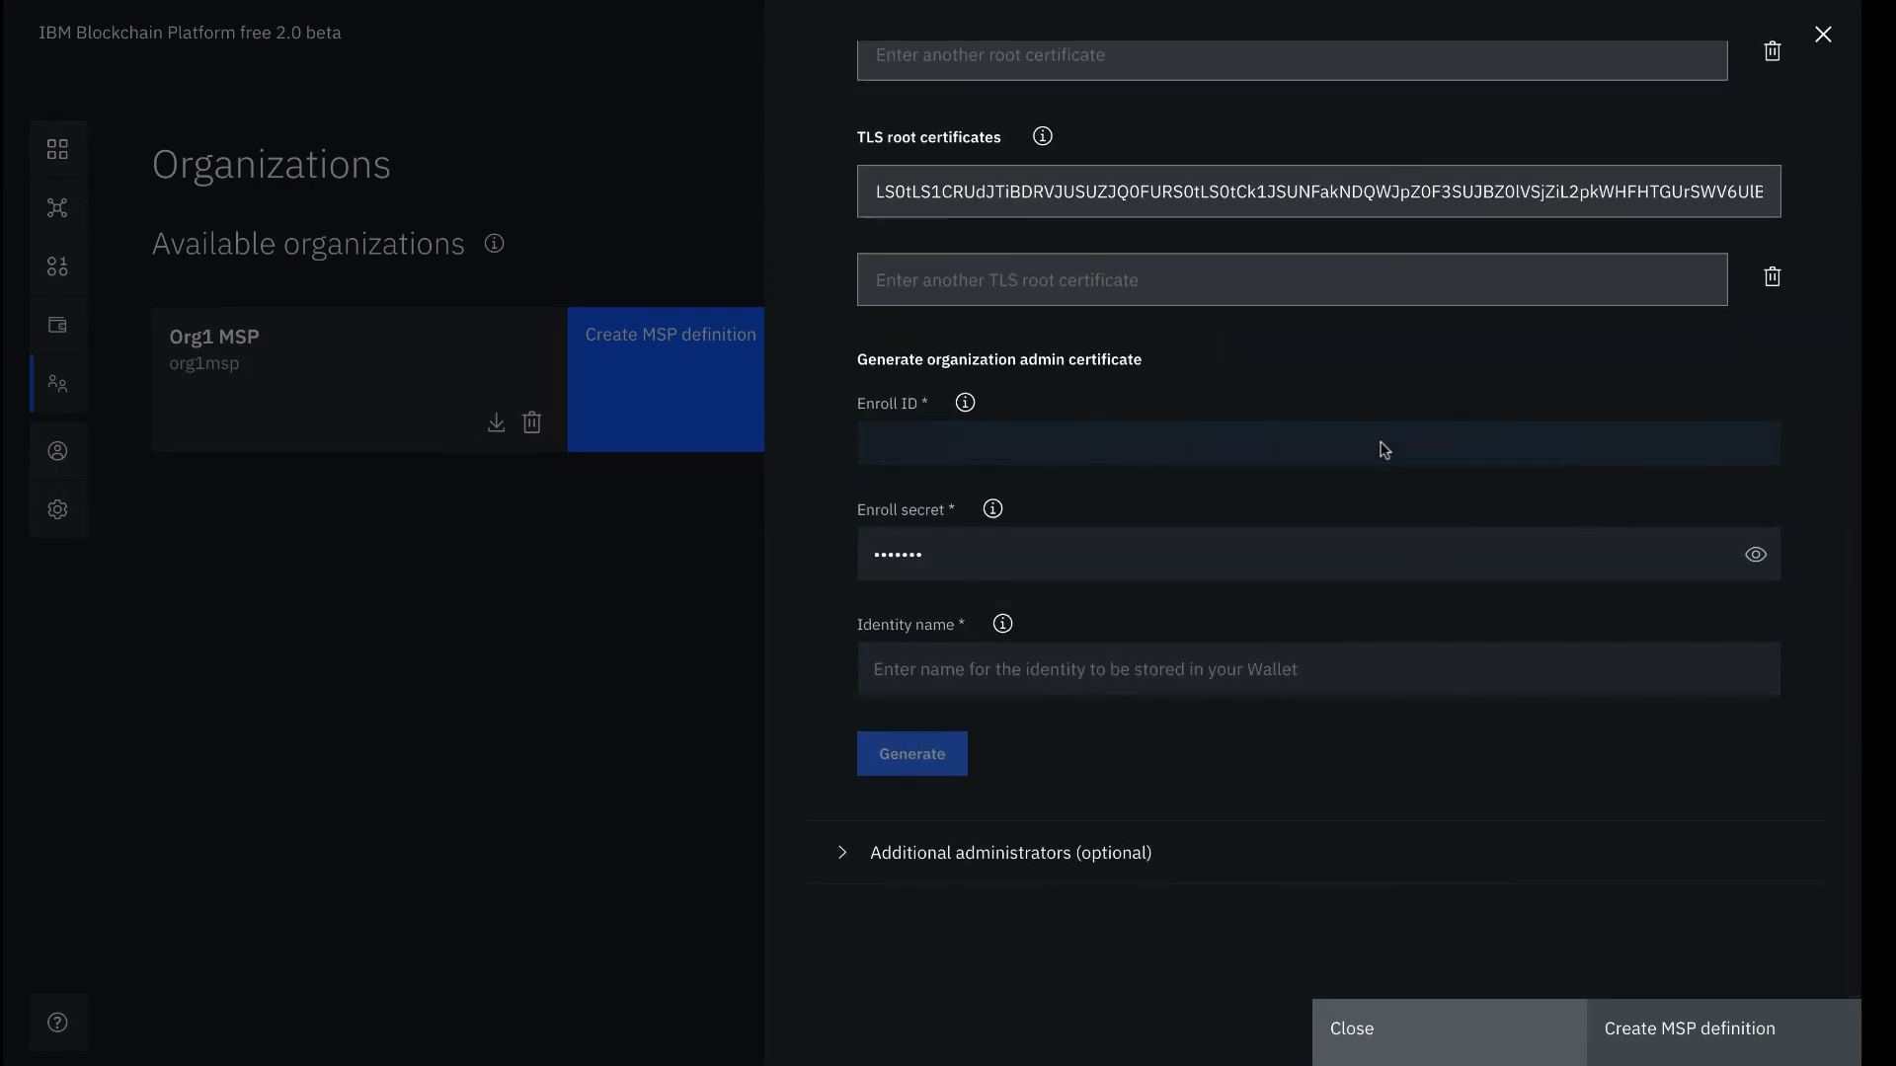
left_click(1356, 452)
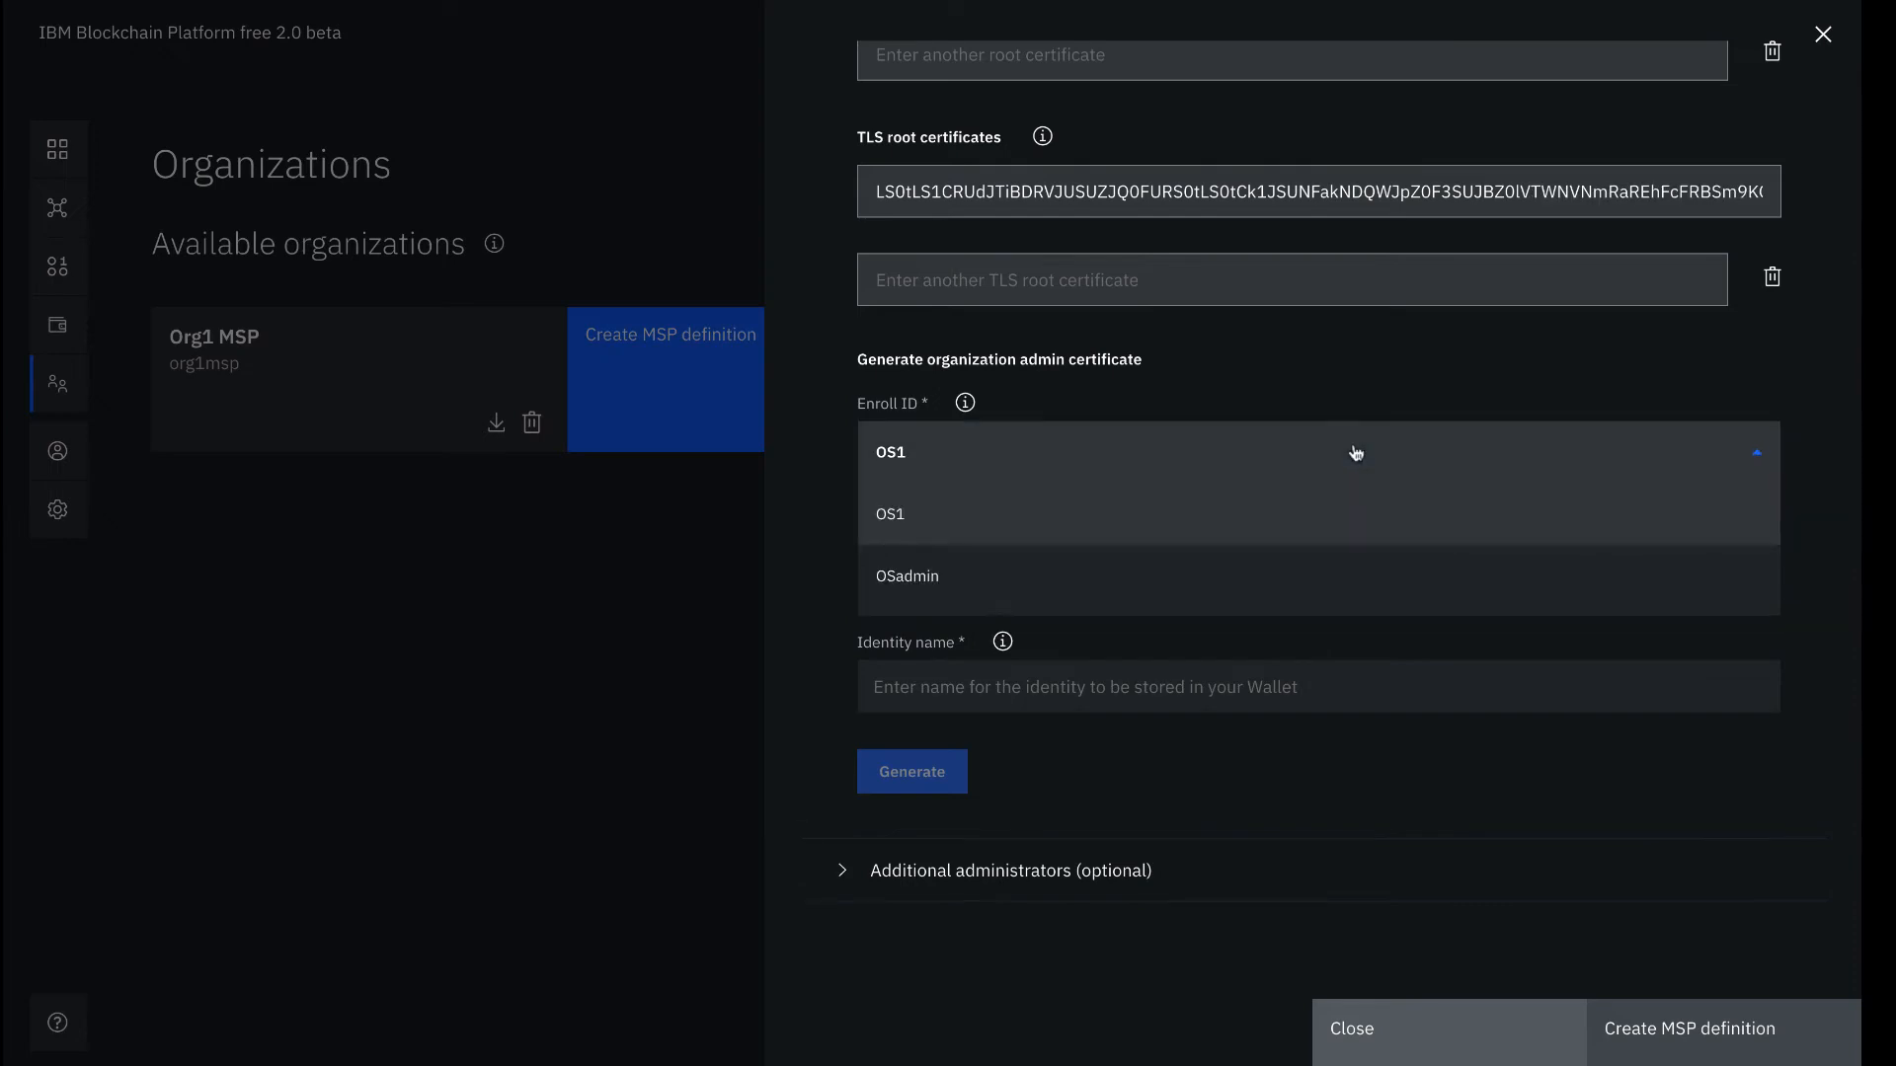
left_click(1278, 572)
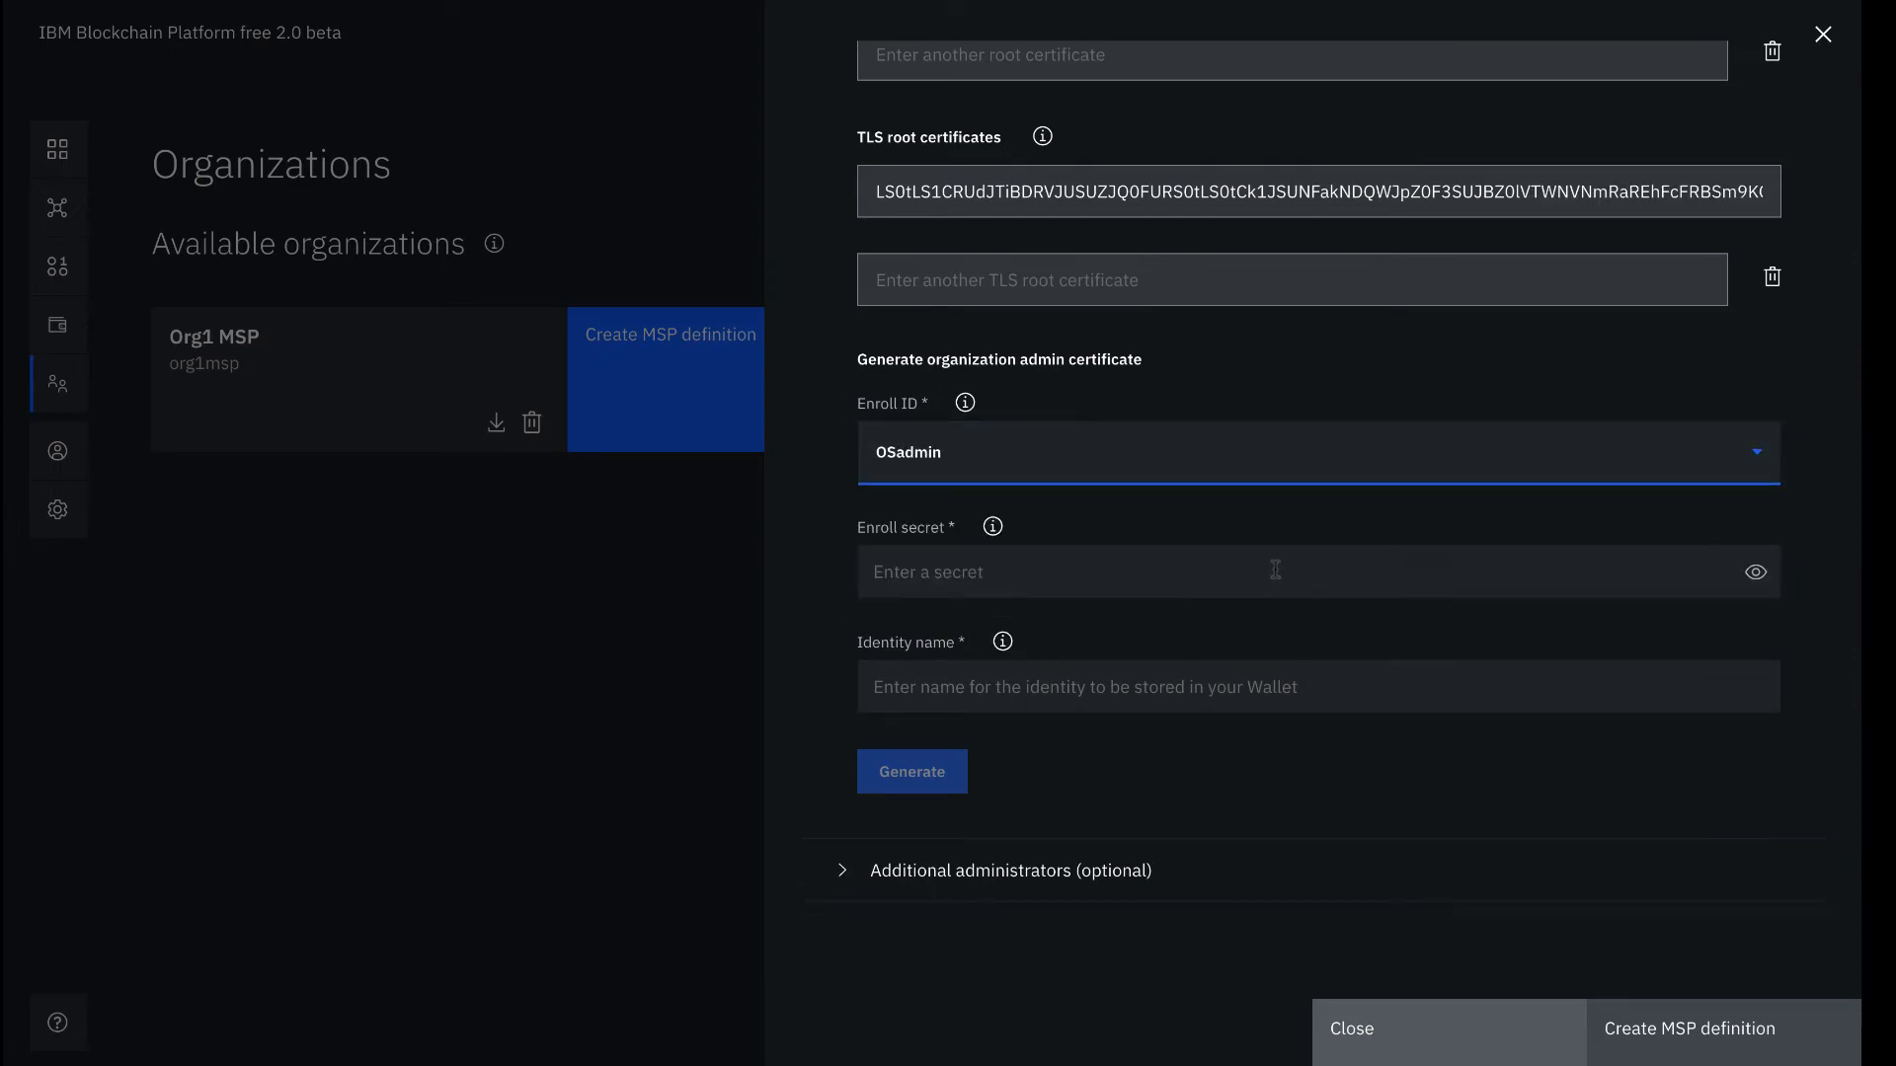
left_click(1276, 570)
type("•••••••")
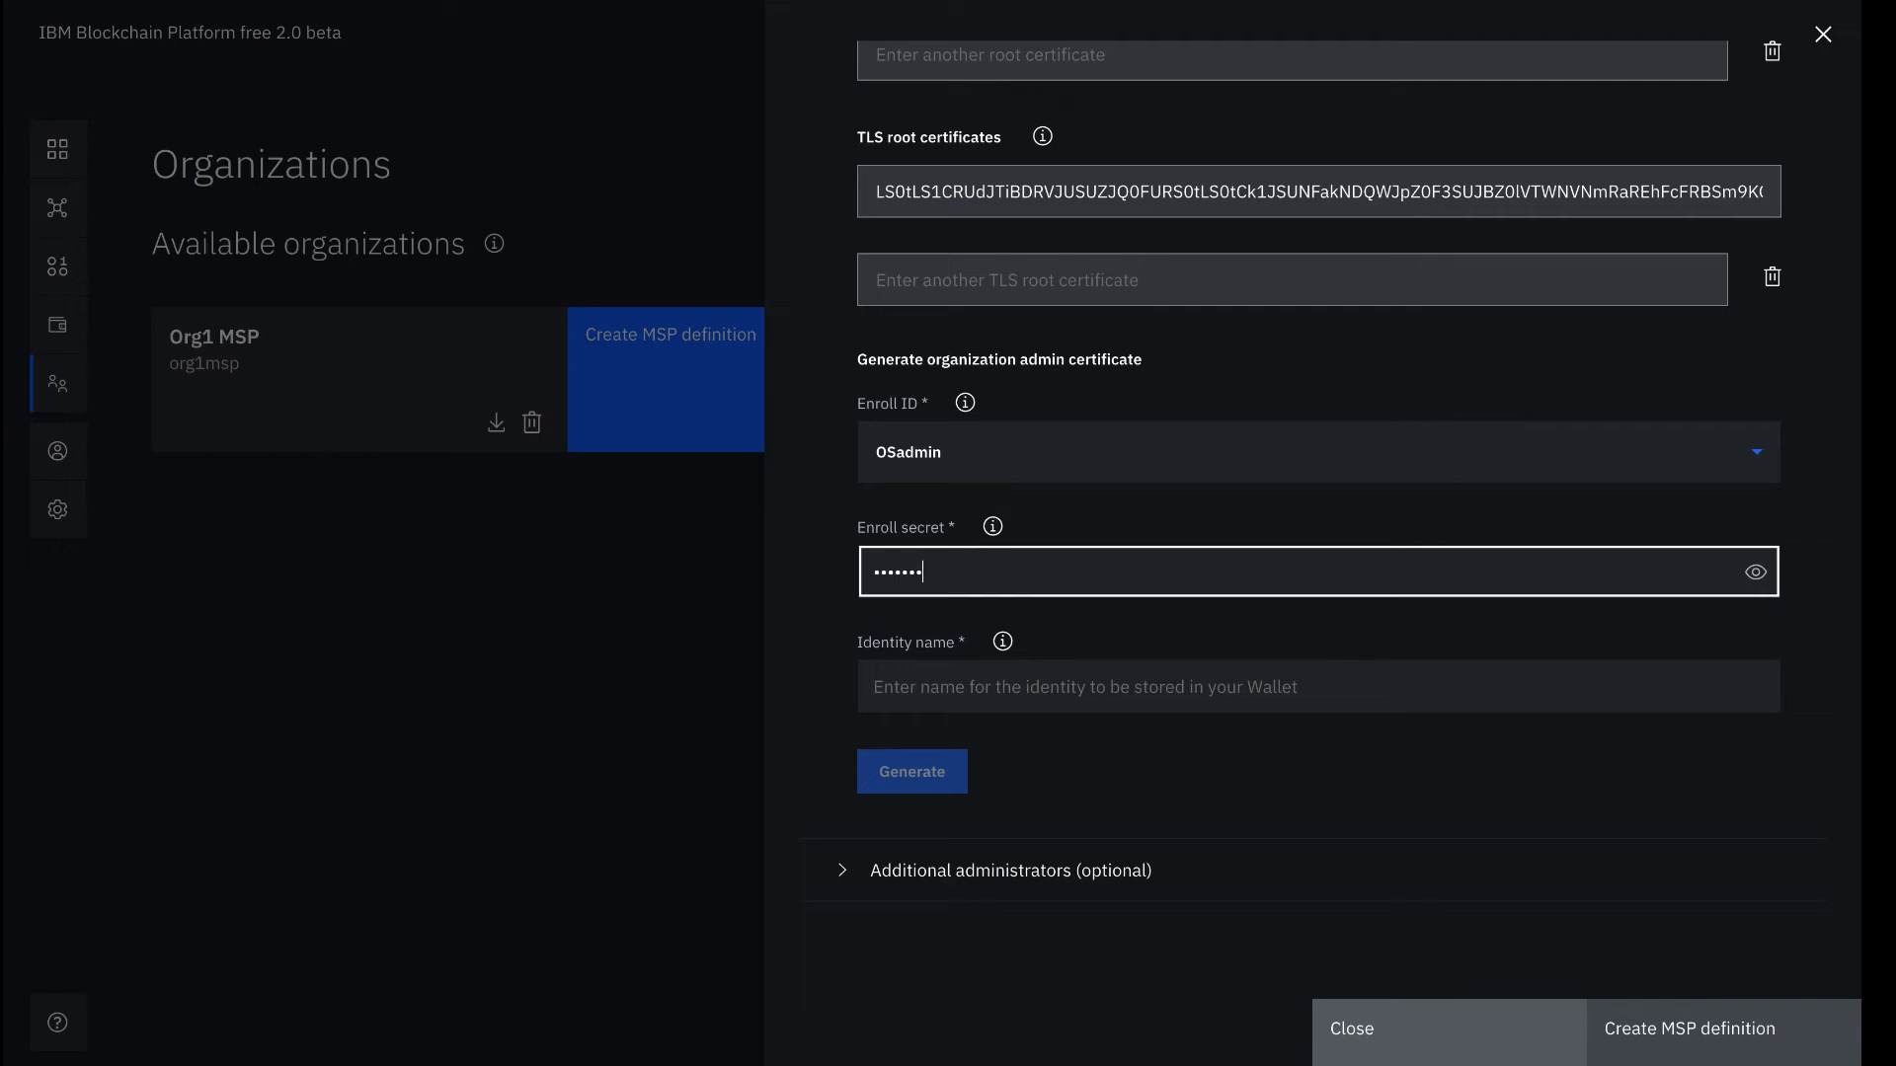
type("pw")
left_click(1755, 572)
Generate and export the 'Ordering Service Admin' identity, then create the MSP definition
left_click(1390, 669)
type("Oe")
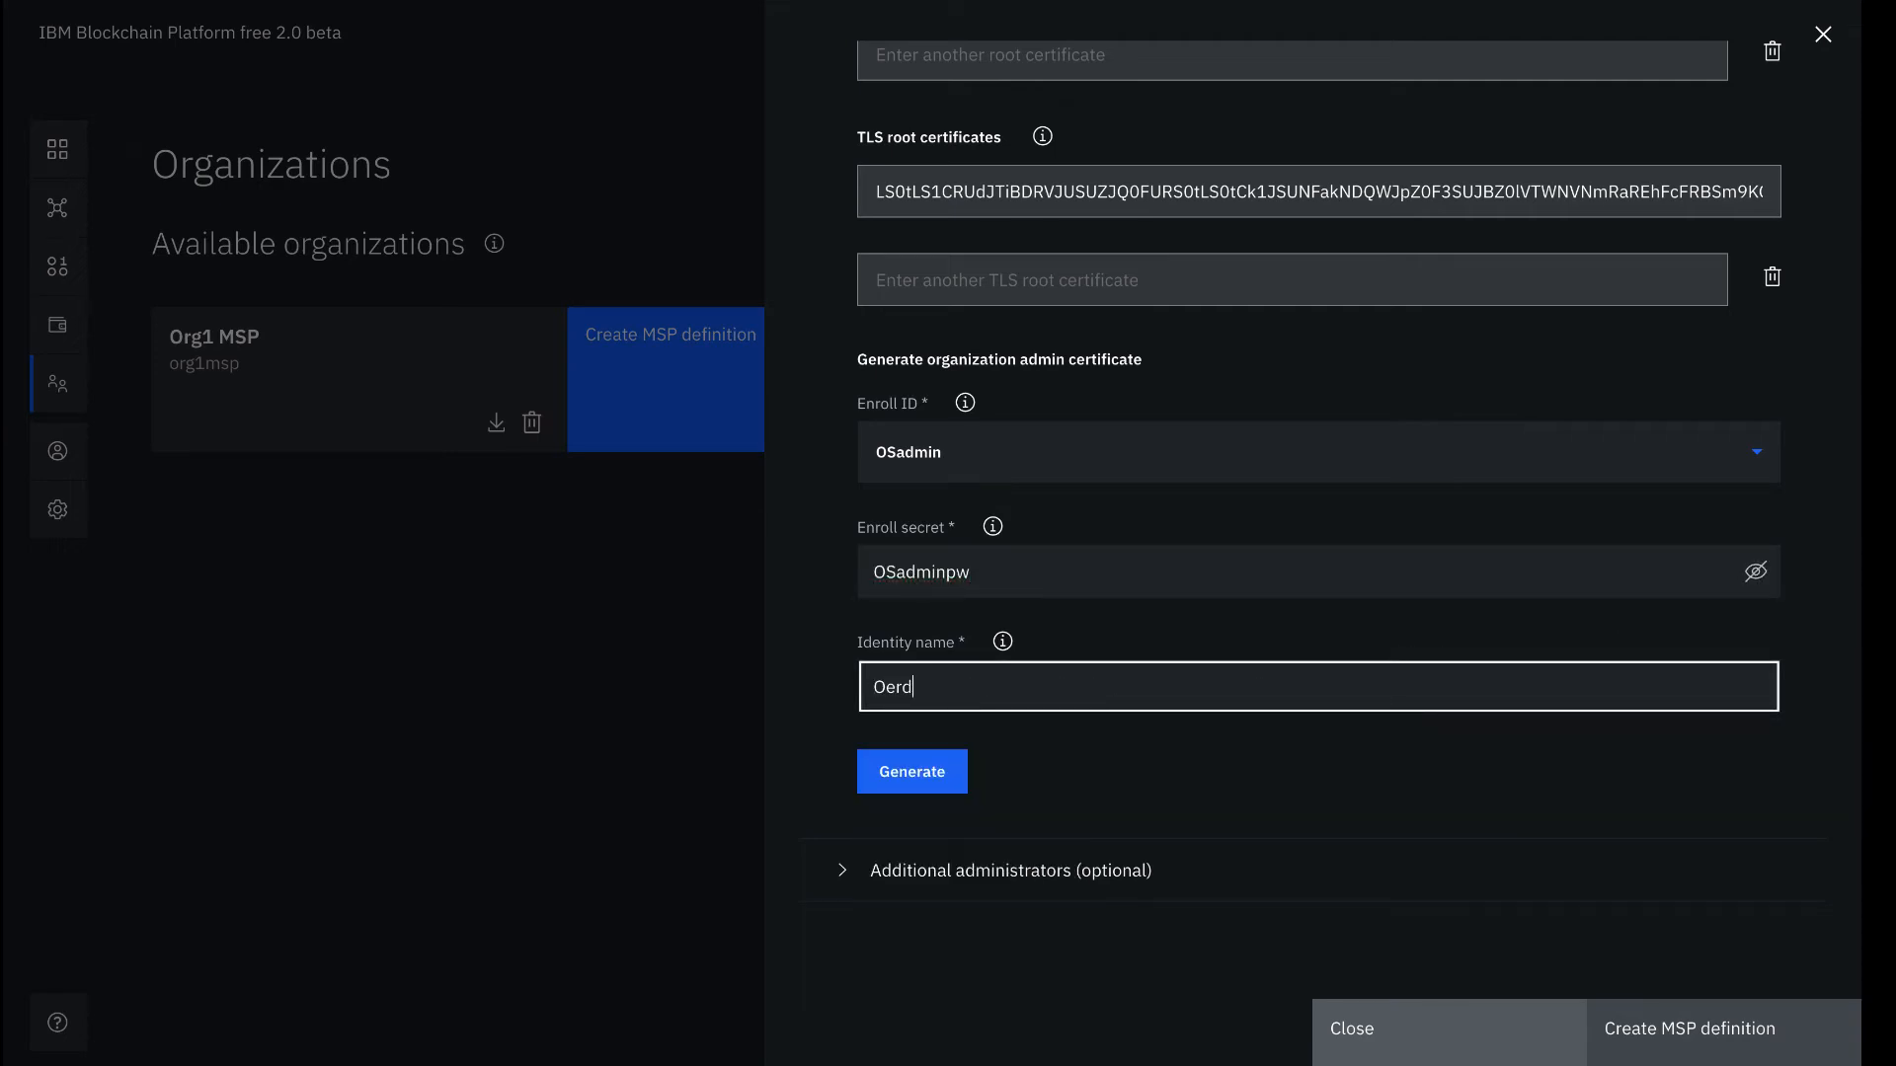
key("BackSpace")
type("rdering Ser")
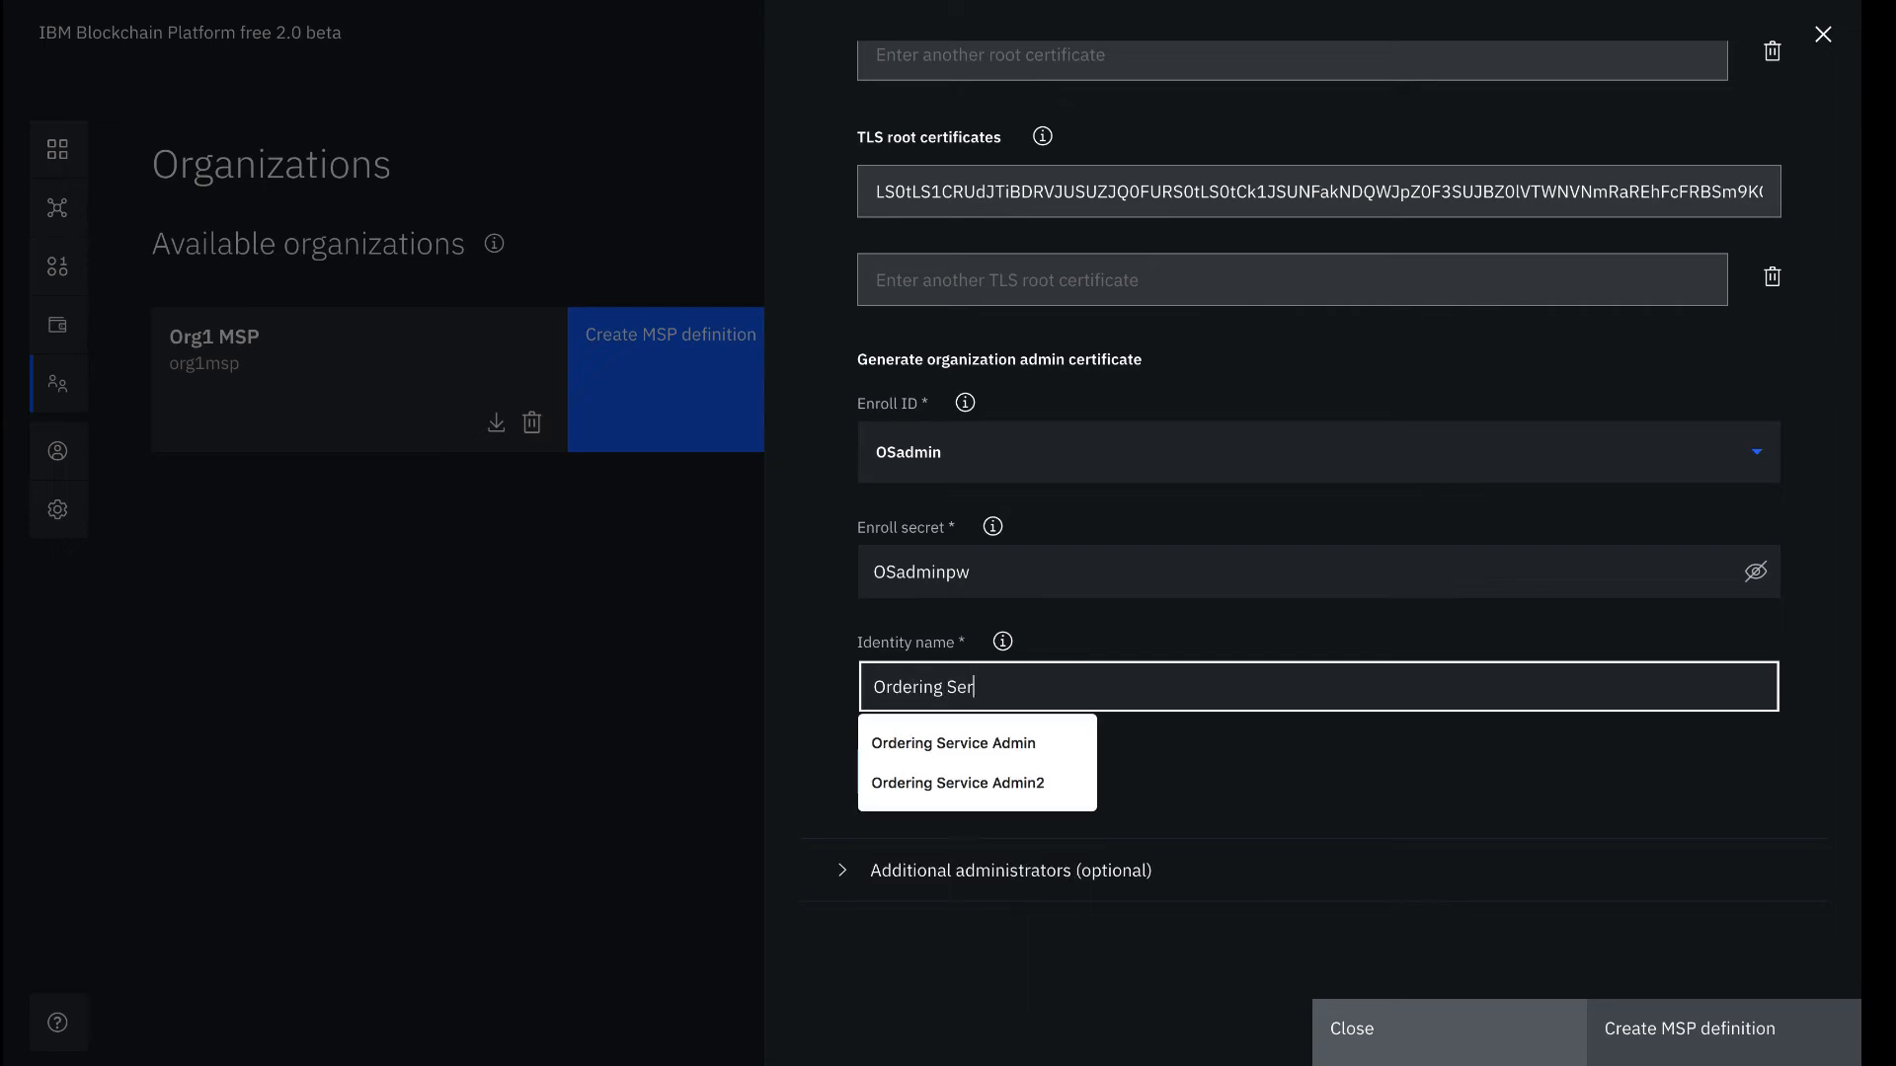
type("vice Admin")
left_click(1396, 766)
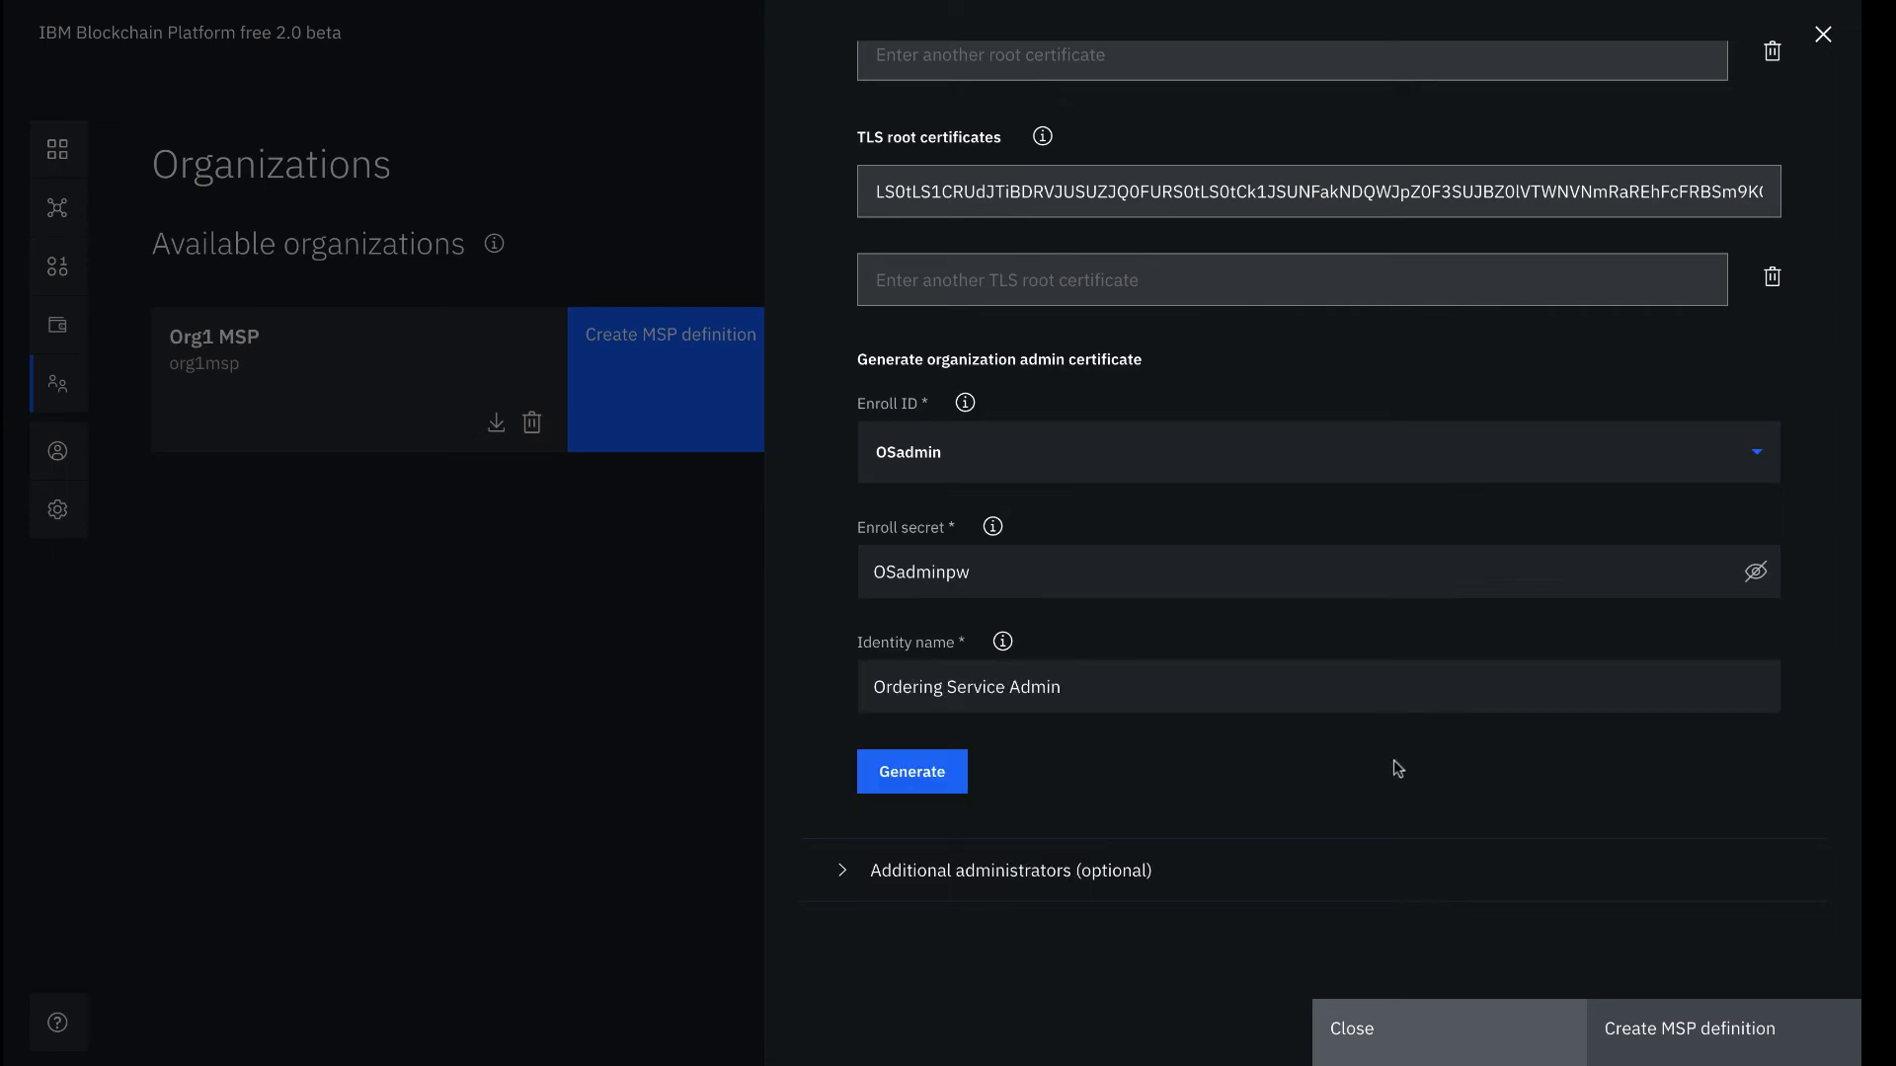
left_click(906, 788)
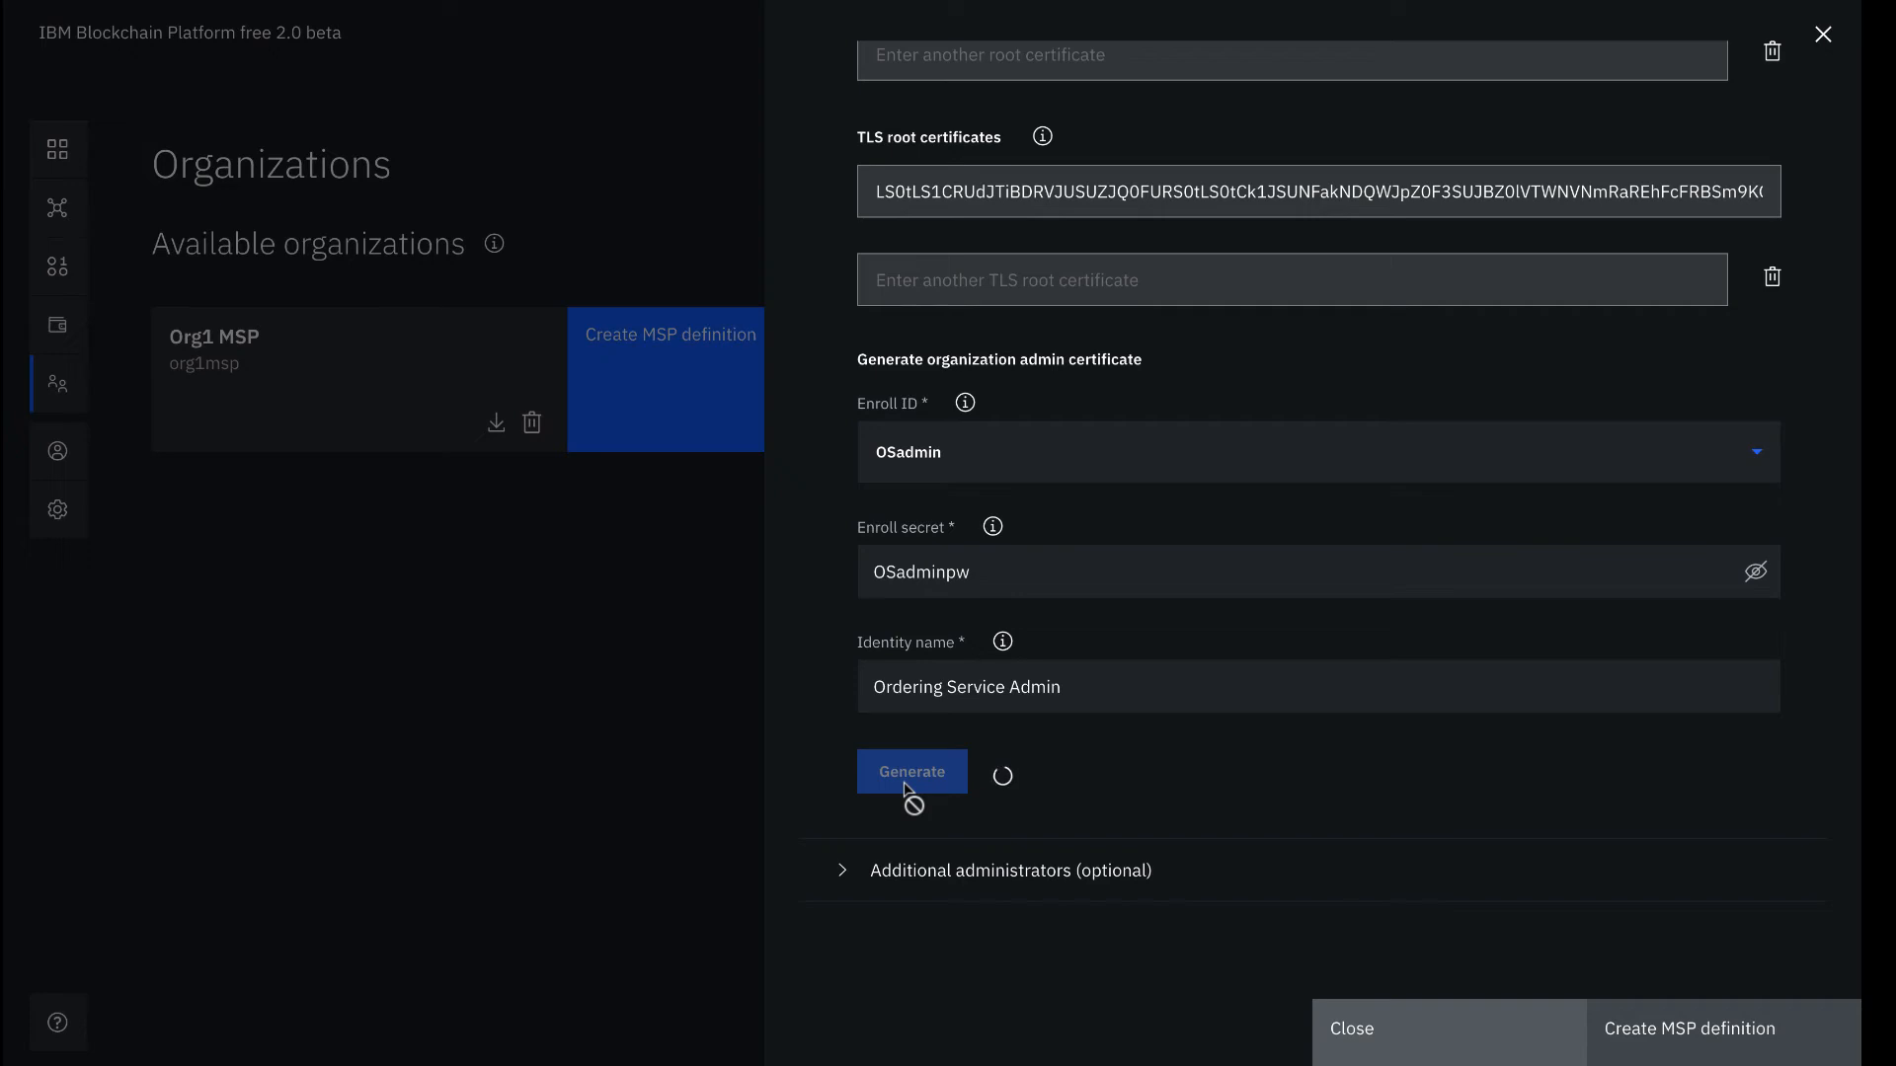
left_click(910, 867)
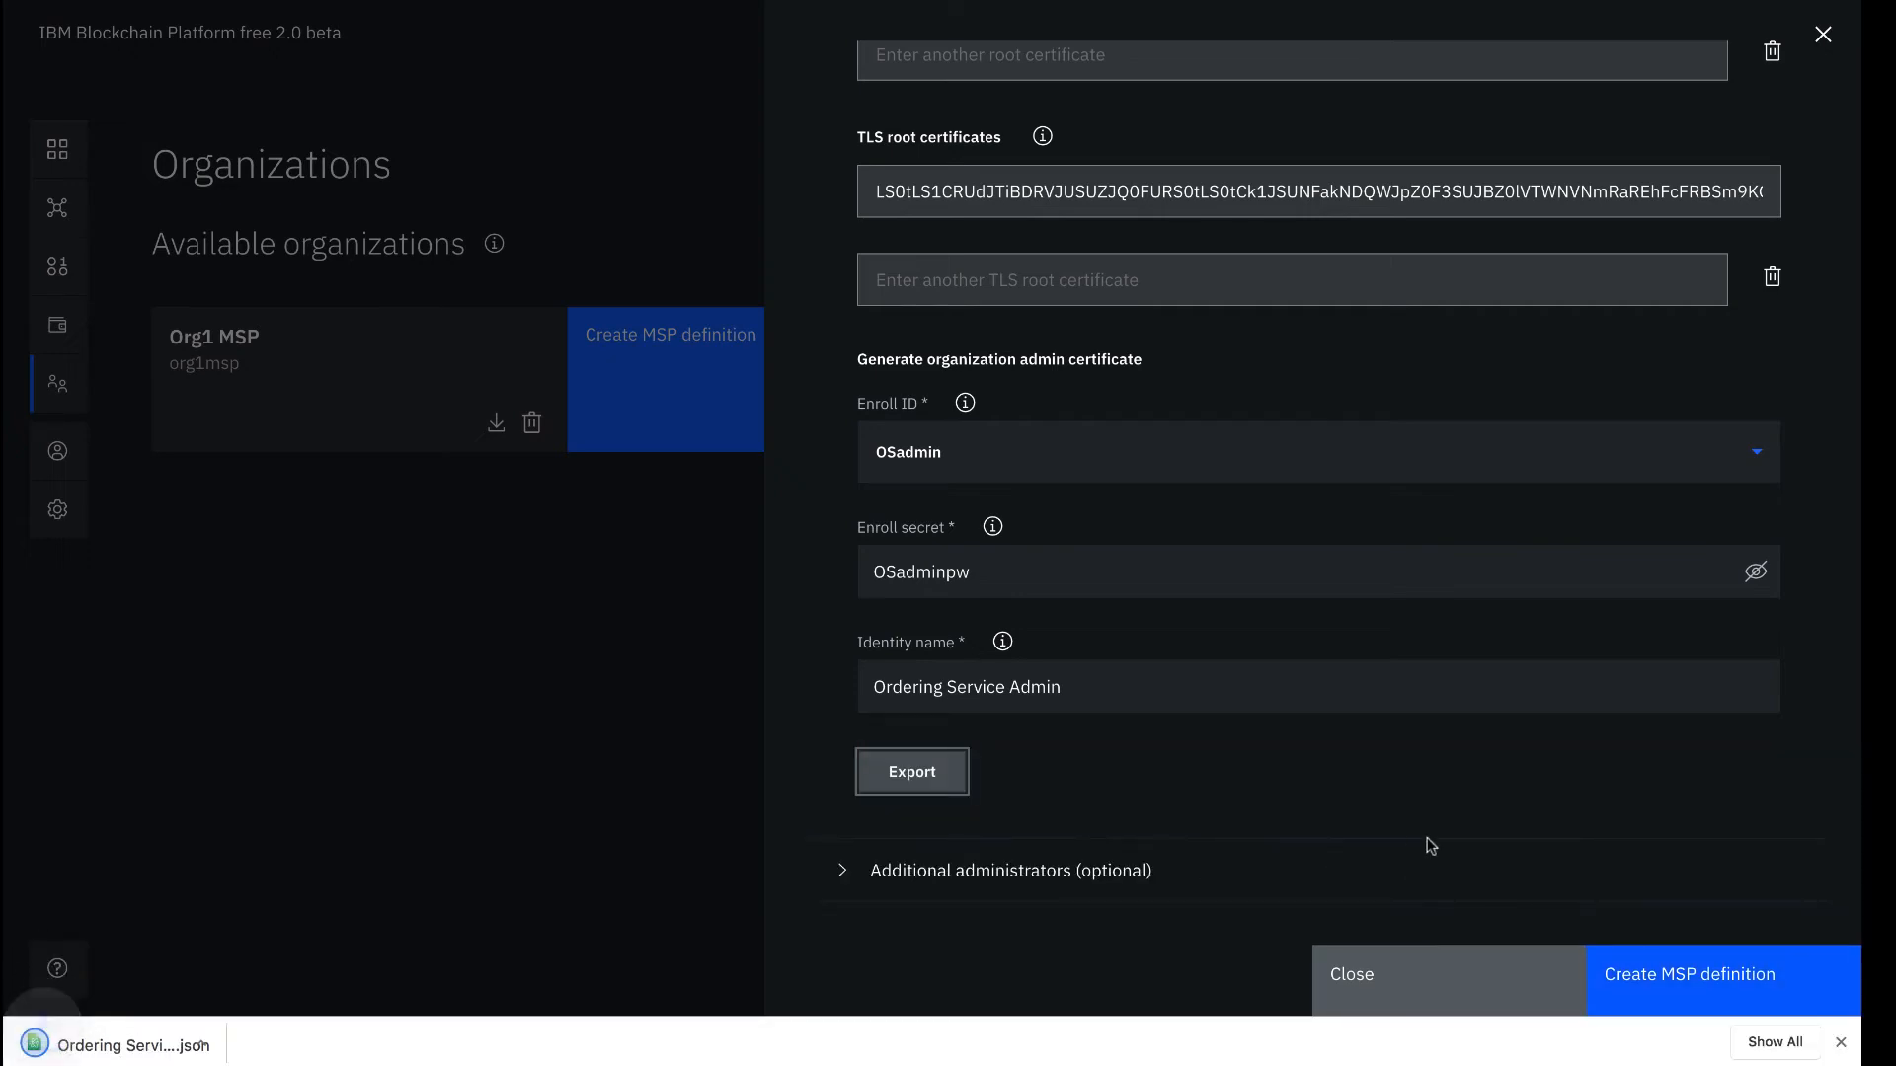
left_click(1690, 975)
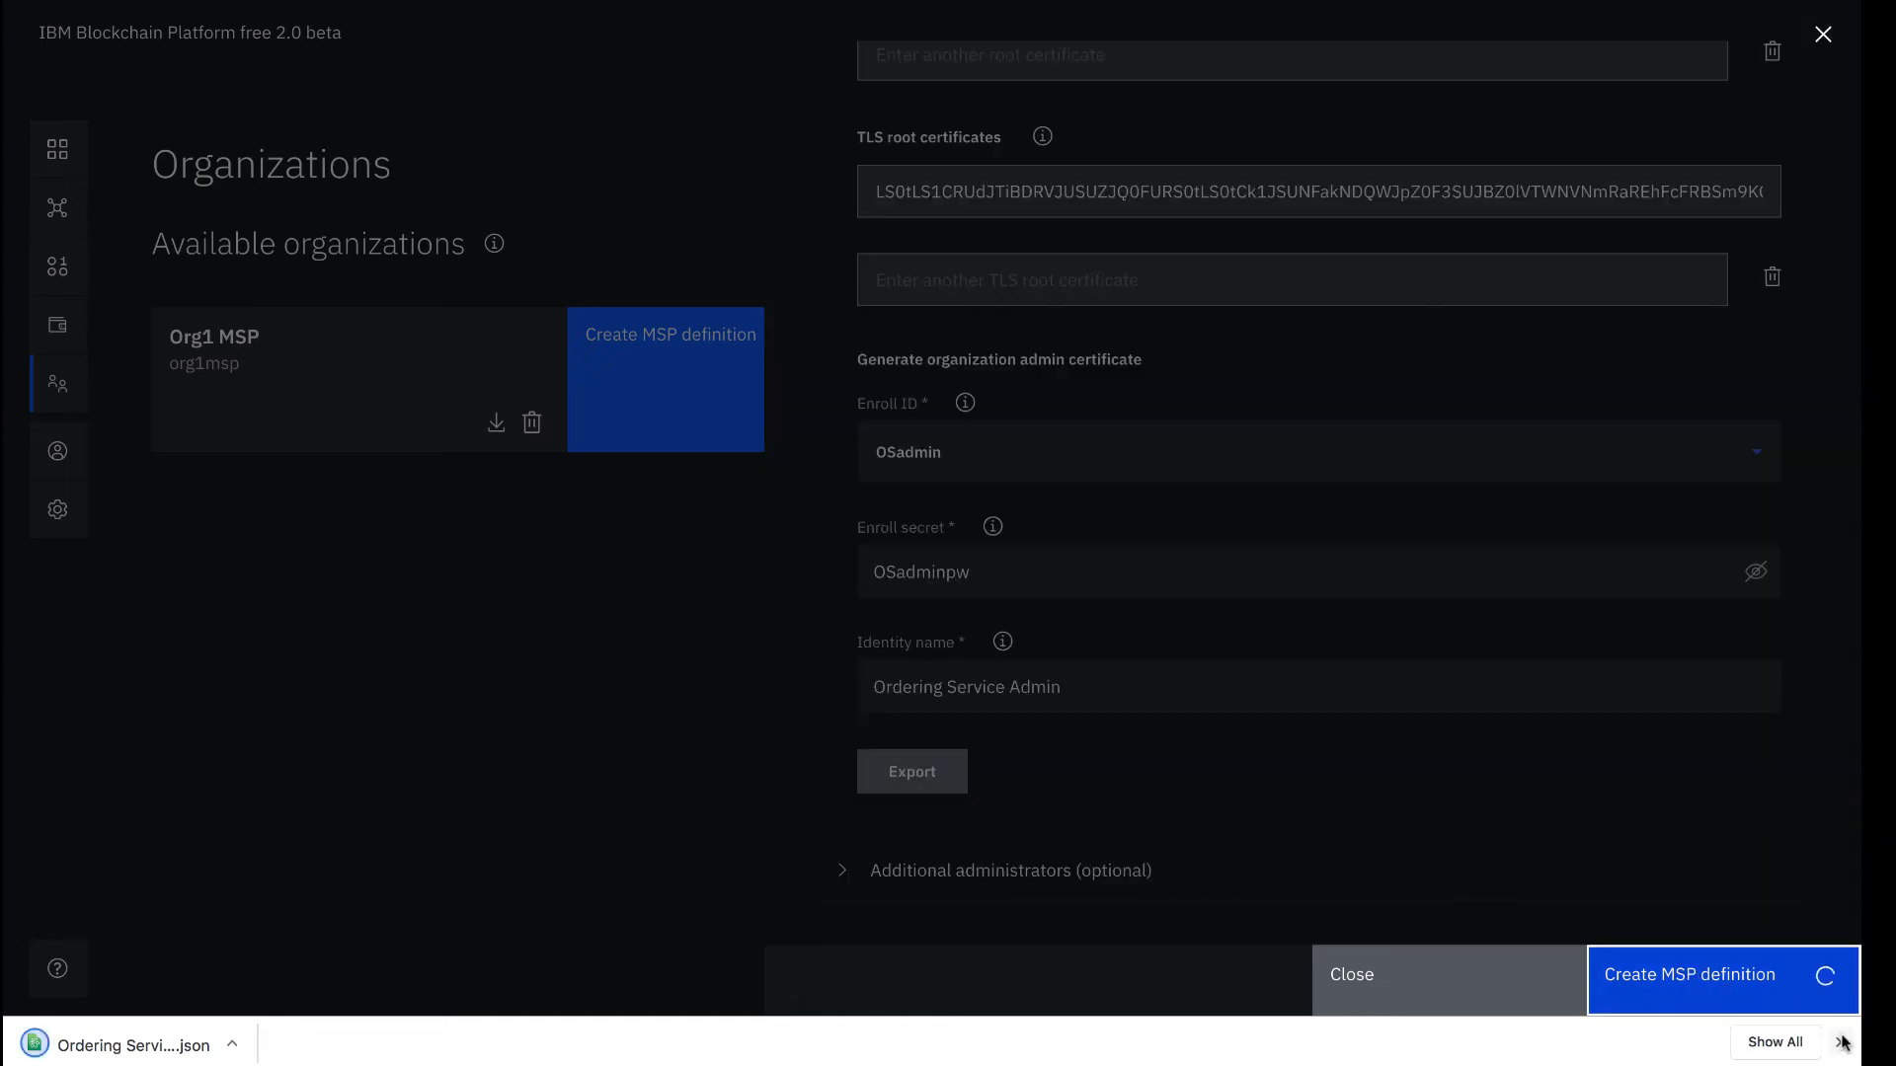
left_click(1841, 1042)
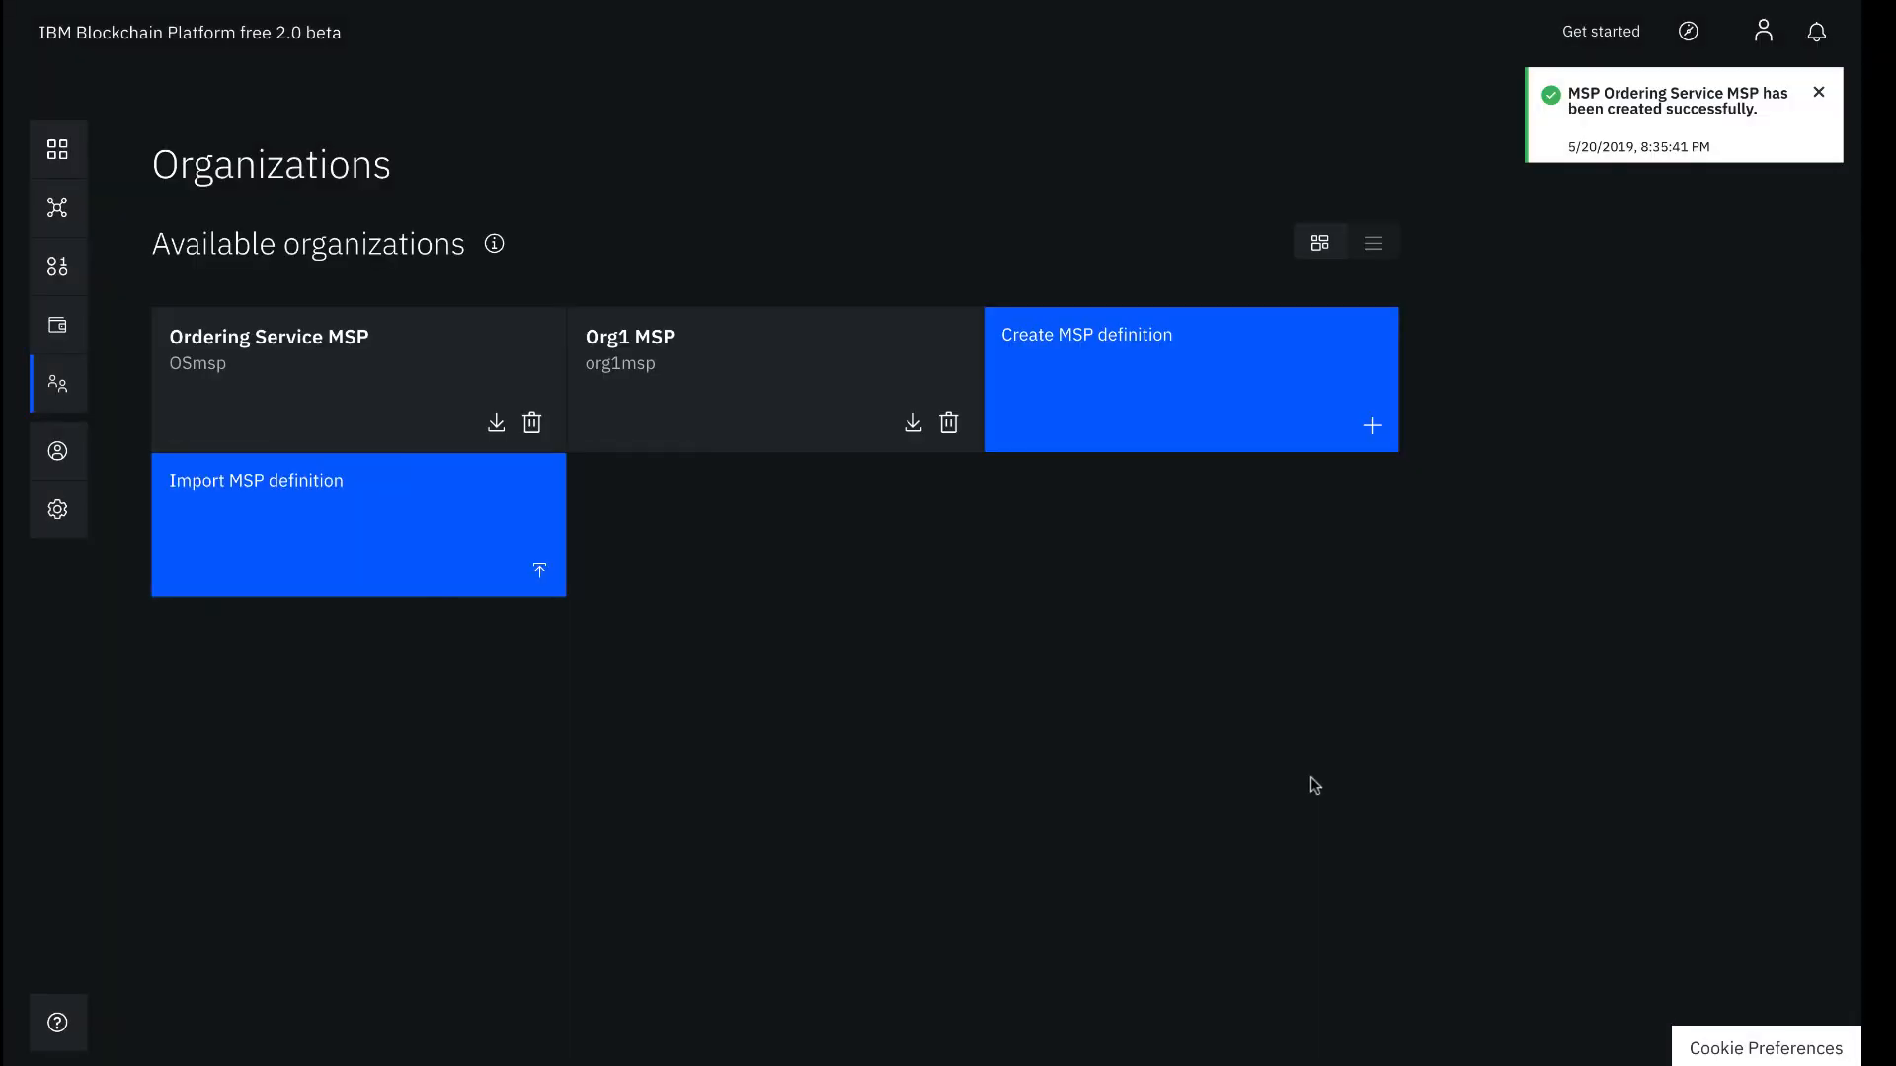
Begin adding an ordering service named 'Ordering Service' with five ordering nodes
left_click(57, 148)
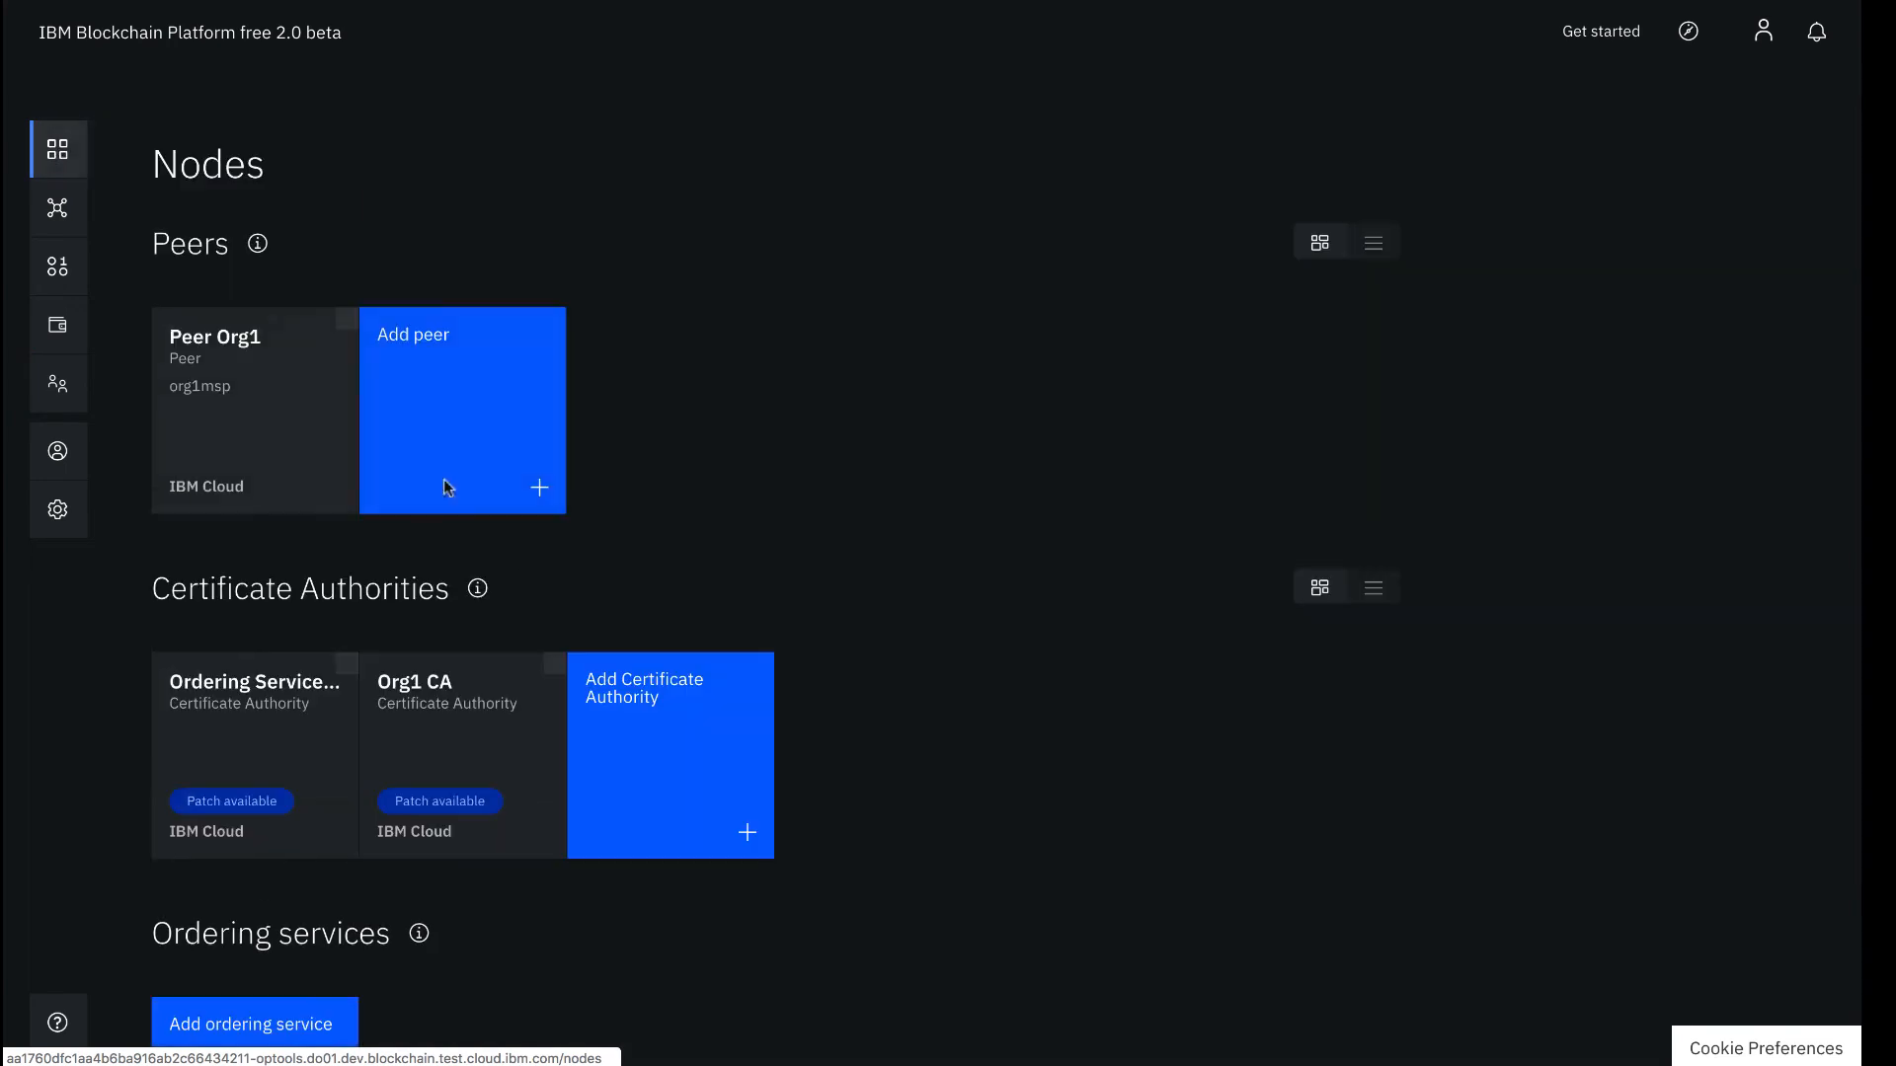
scroll(525, 579, "down", 2)
scroll(524, 578, "down", 3)
left_click(330, 691)
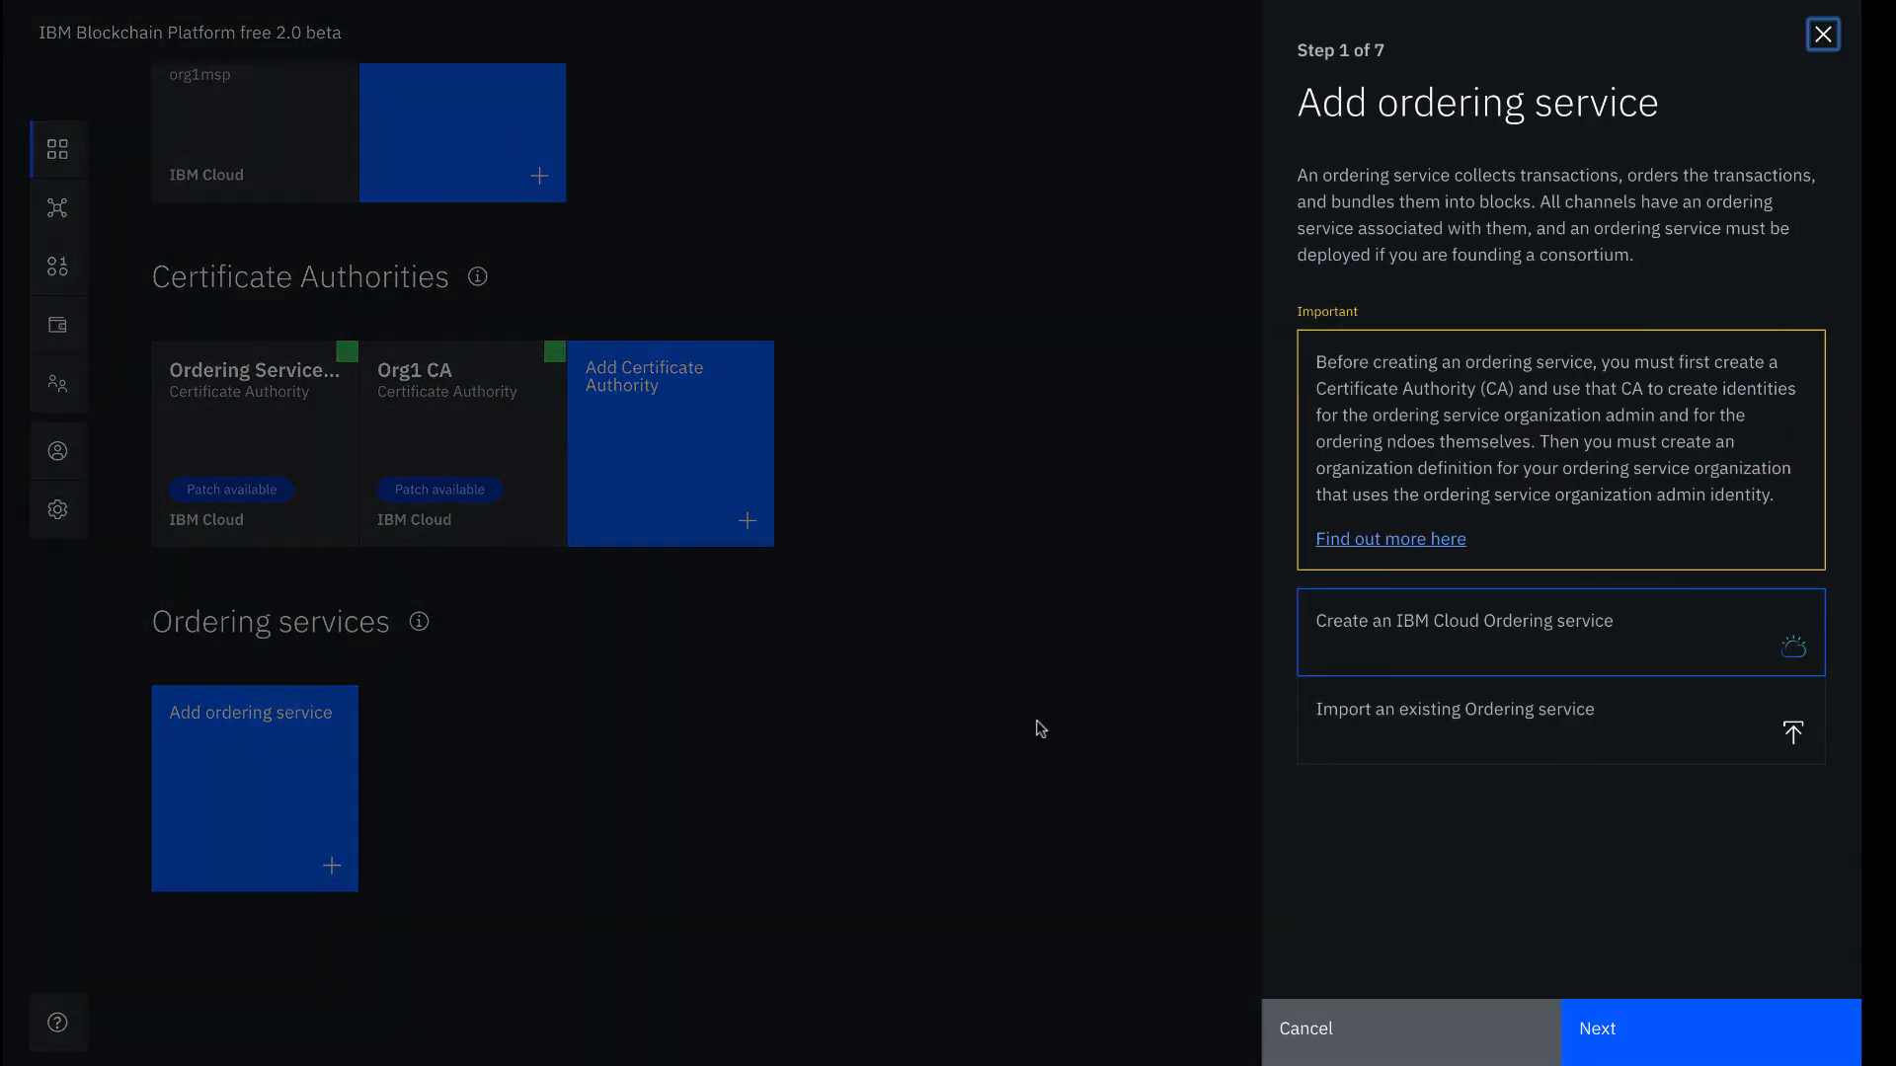
left_click(1641, 1047)
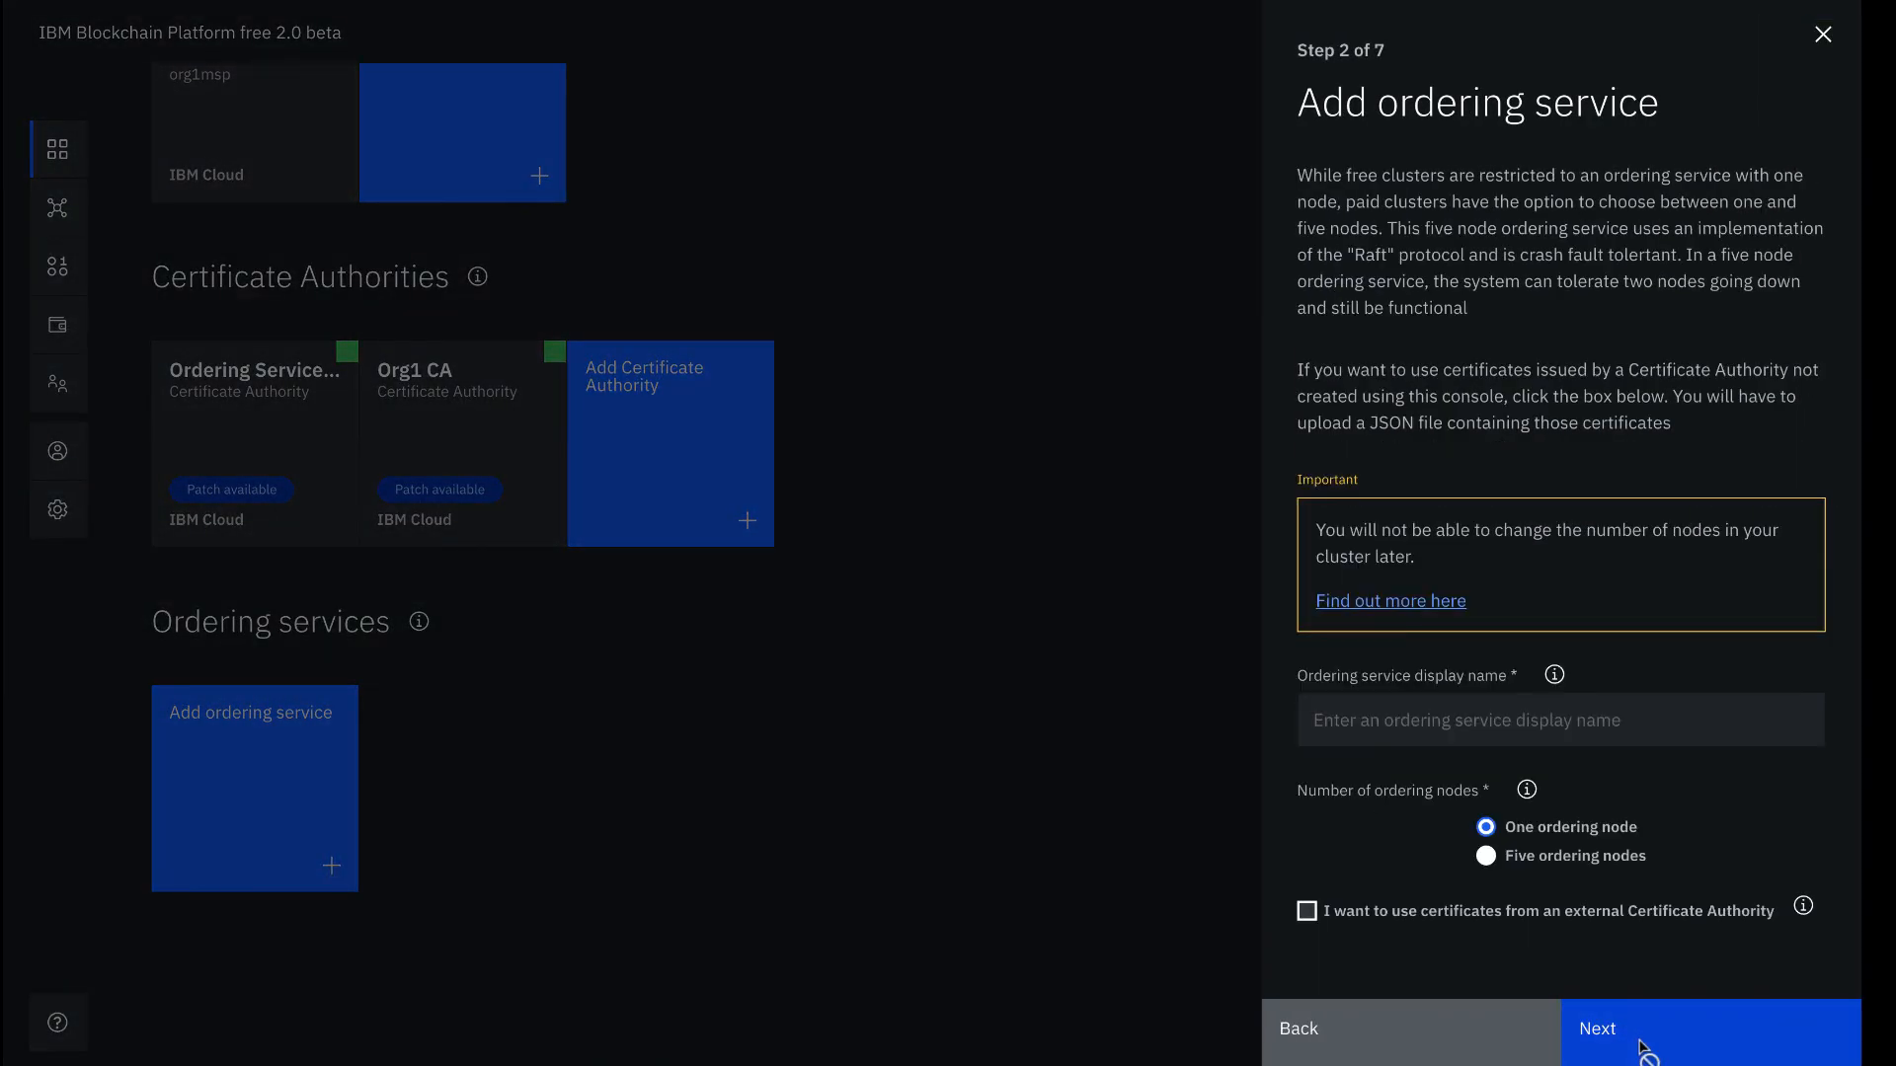
left_click(1558, 721)
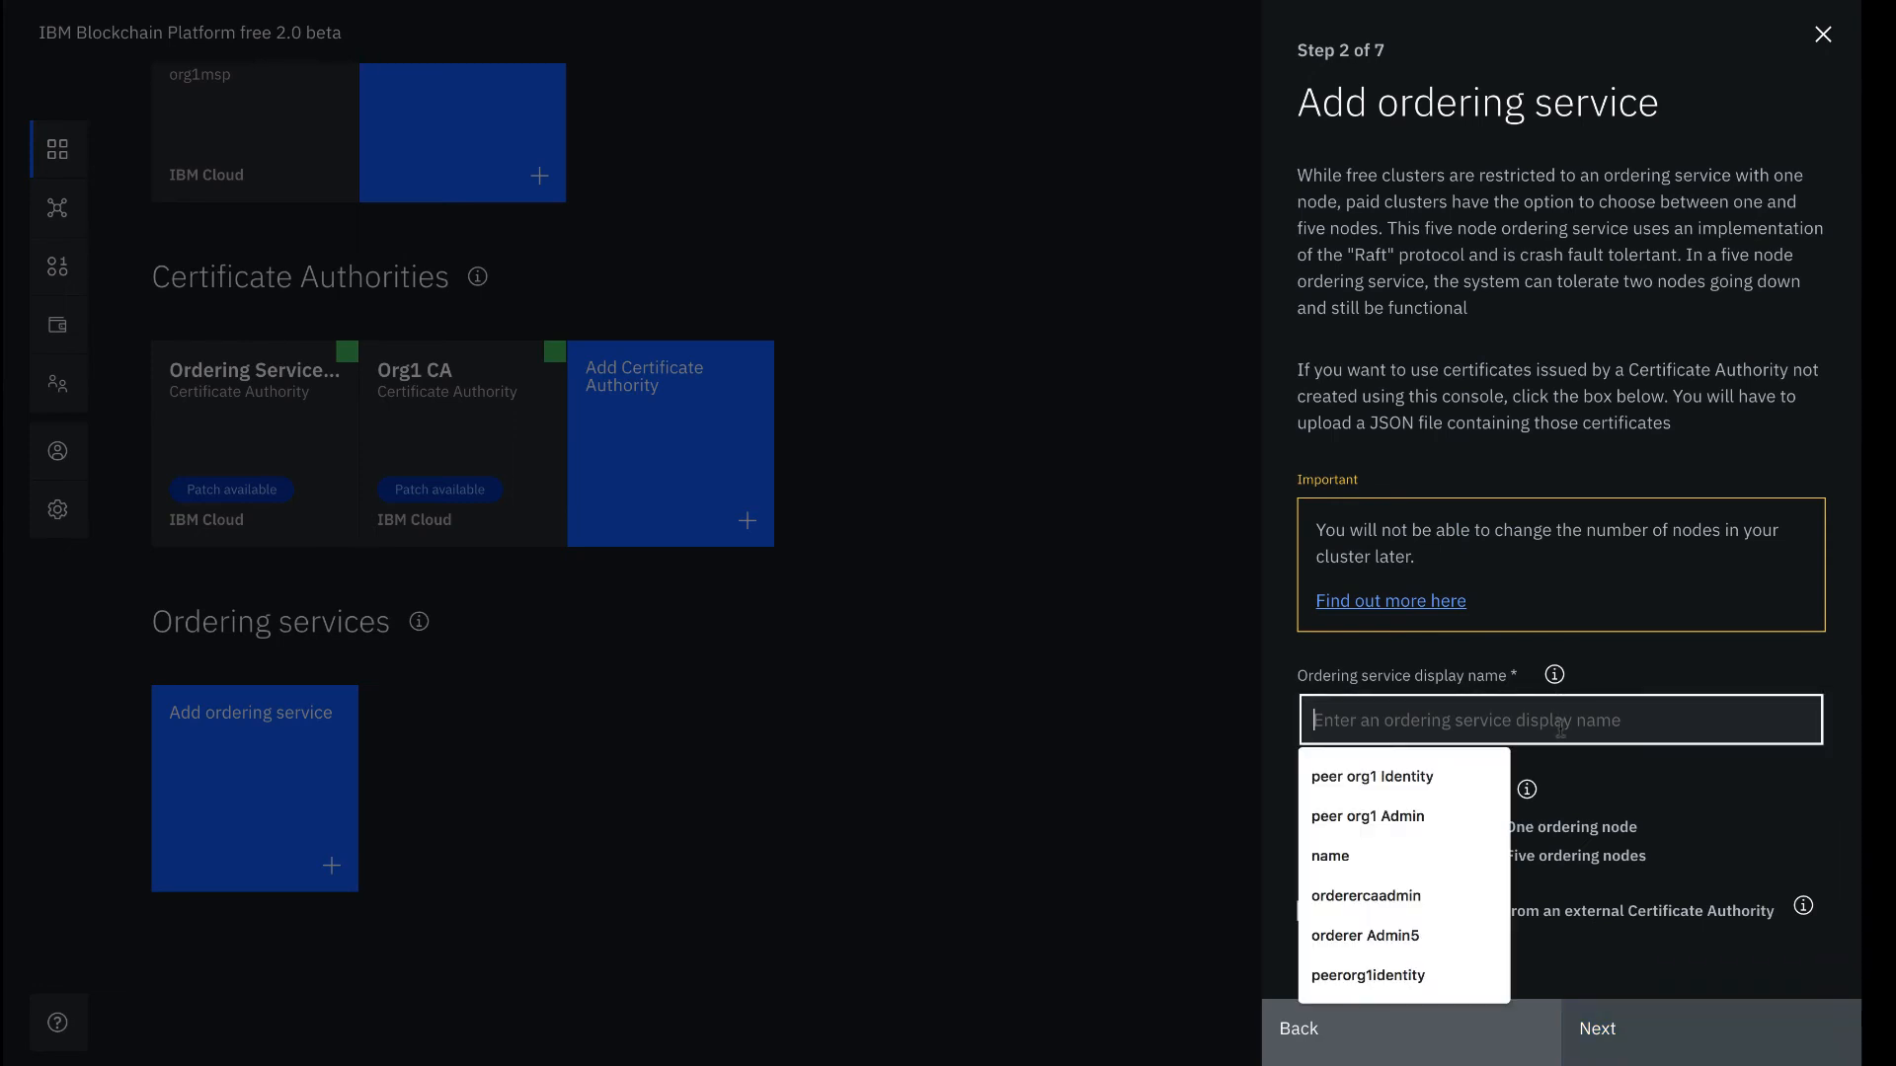
type("Ordering Service")
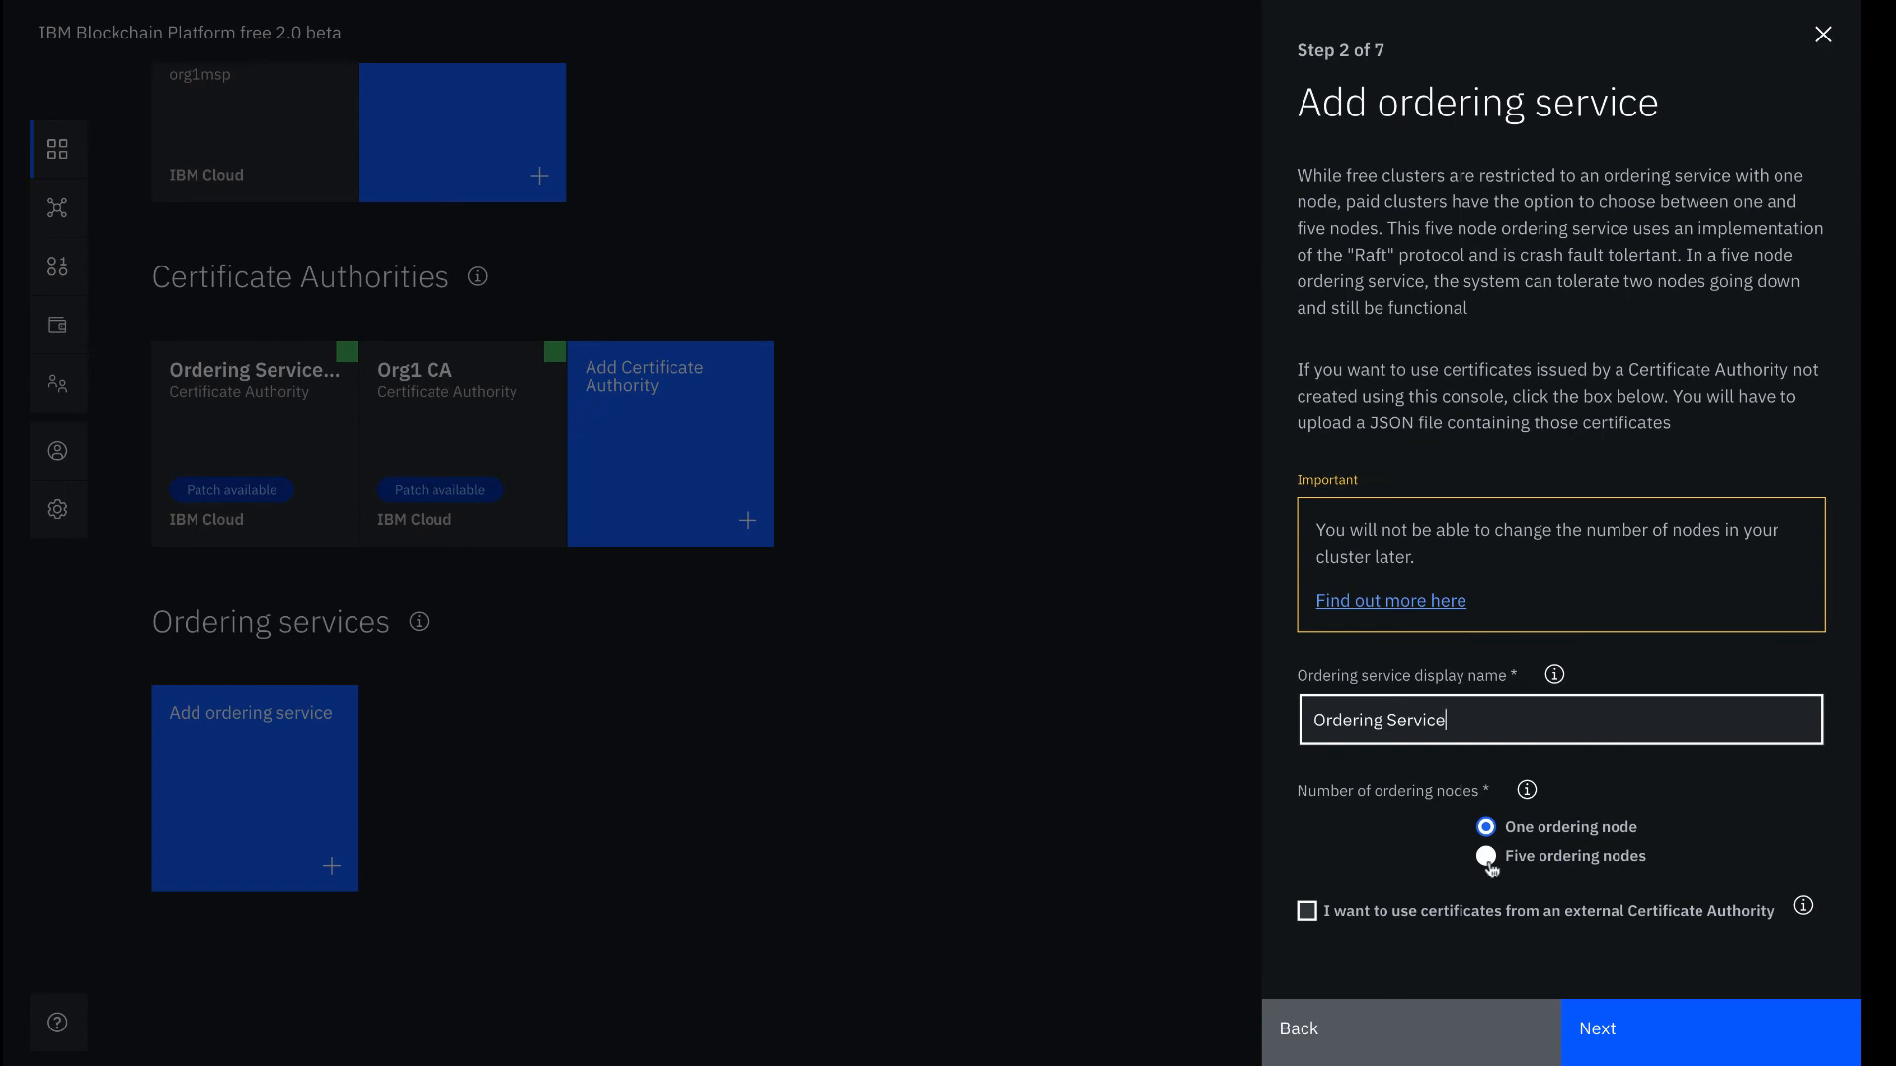
left_click(1486, 855)
left_click(1678, 1053)
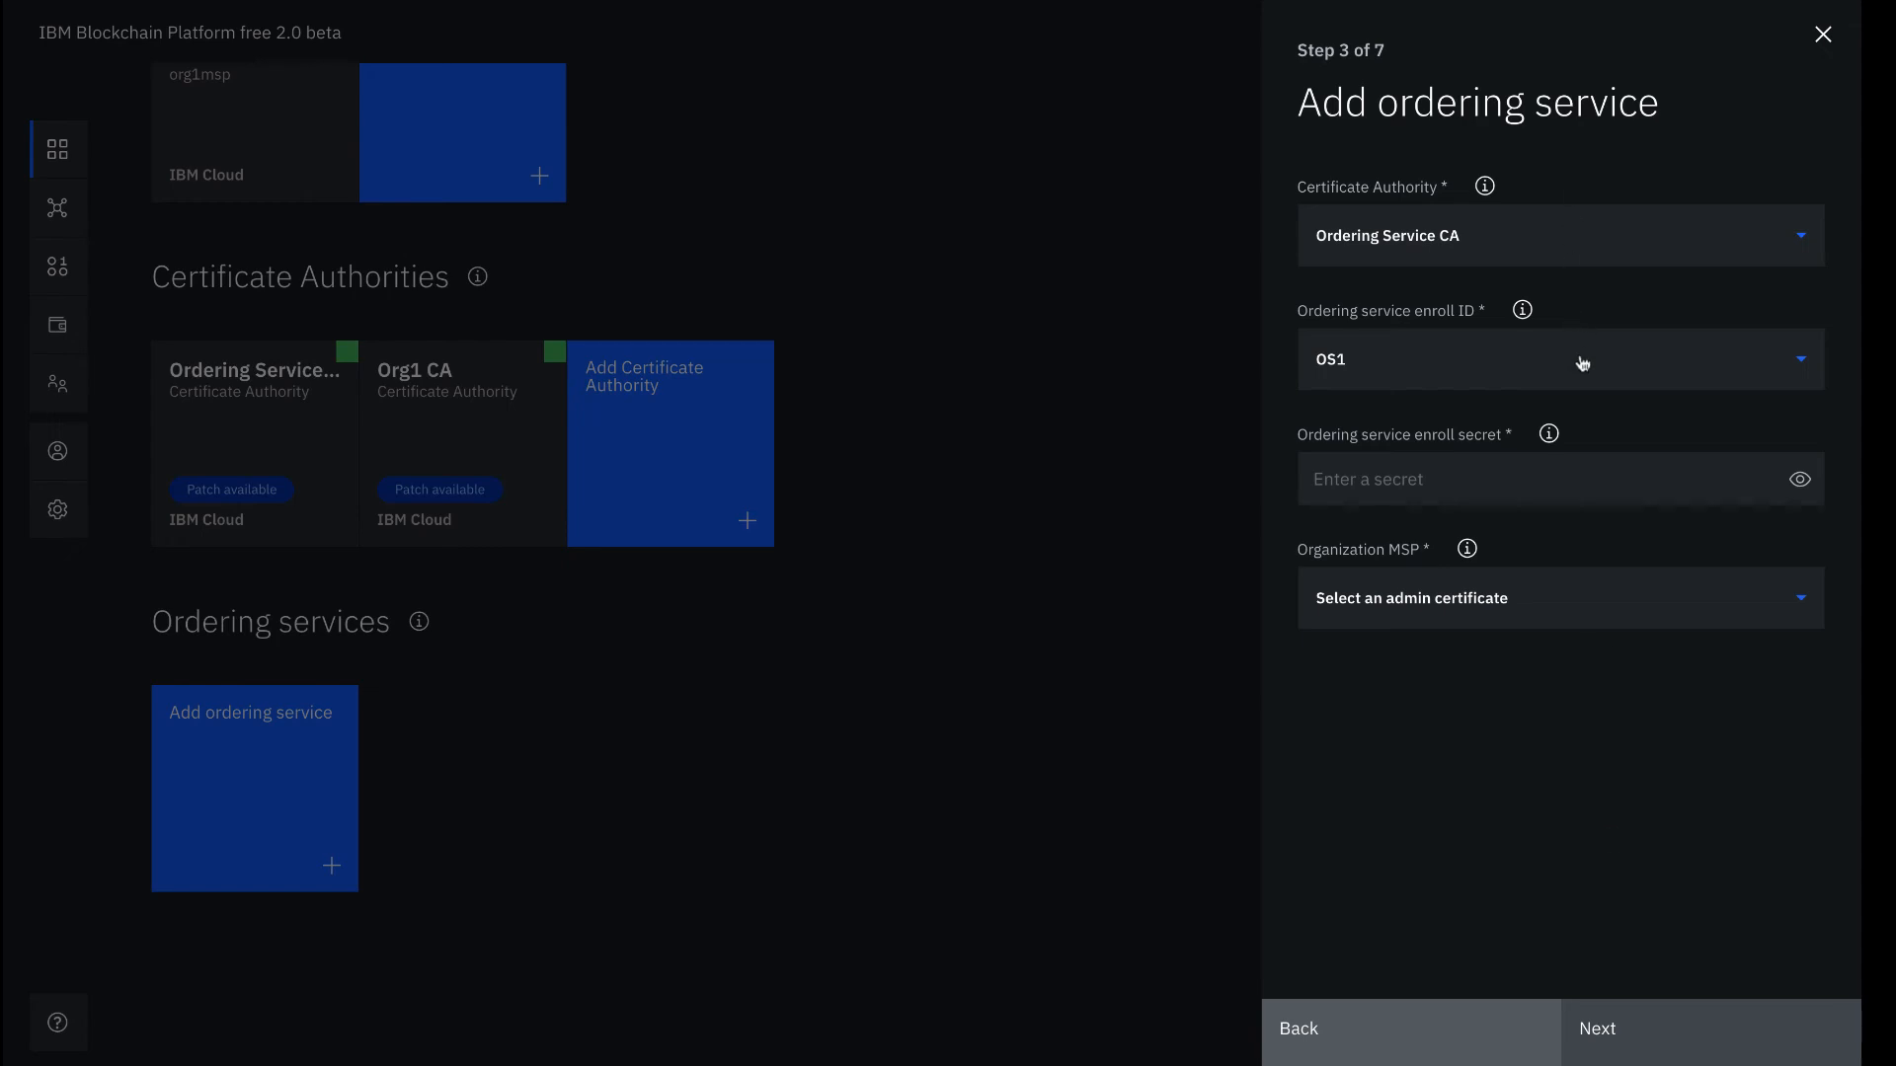
Enter the OS1 enroll secret and select Ordering Service MSP as the organization
left_click(1601, 474)
type("OS1")
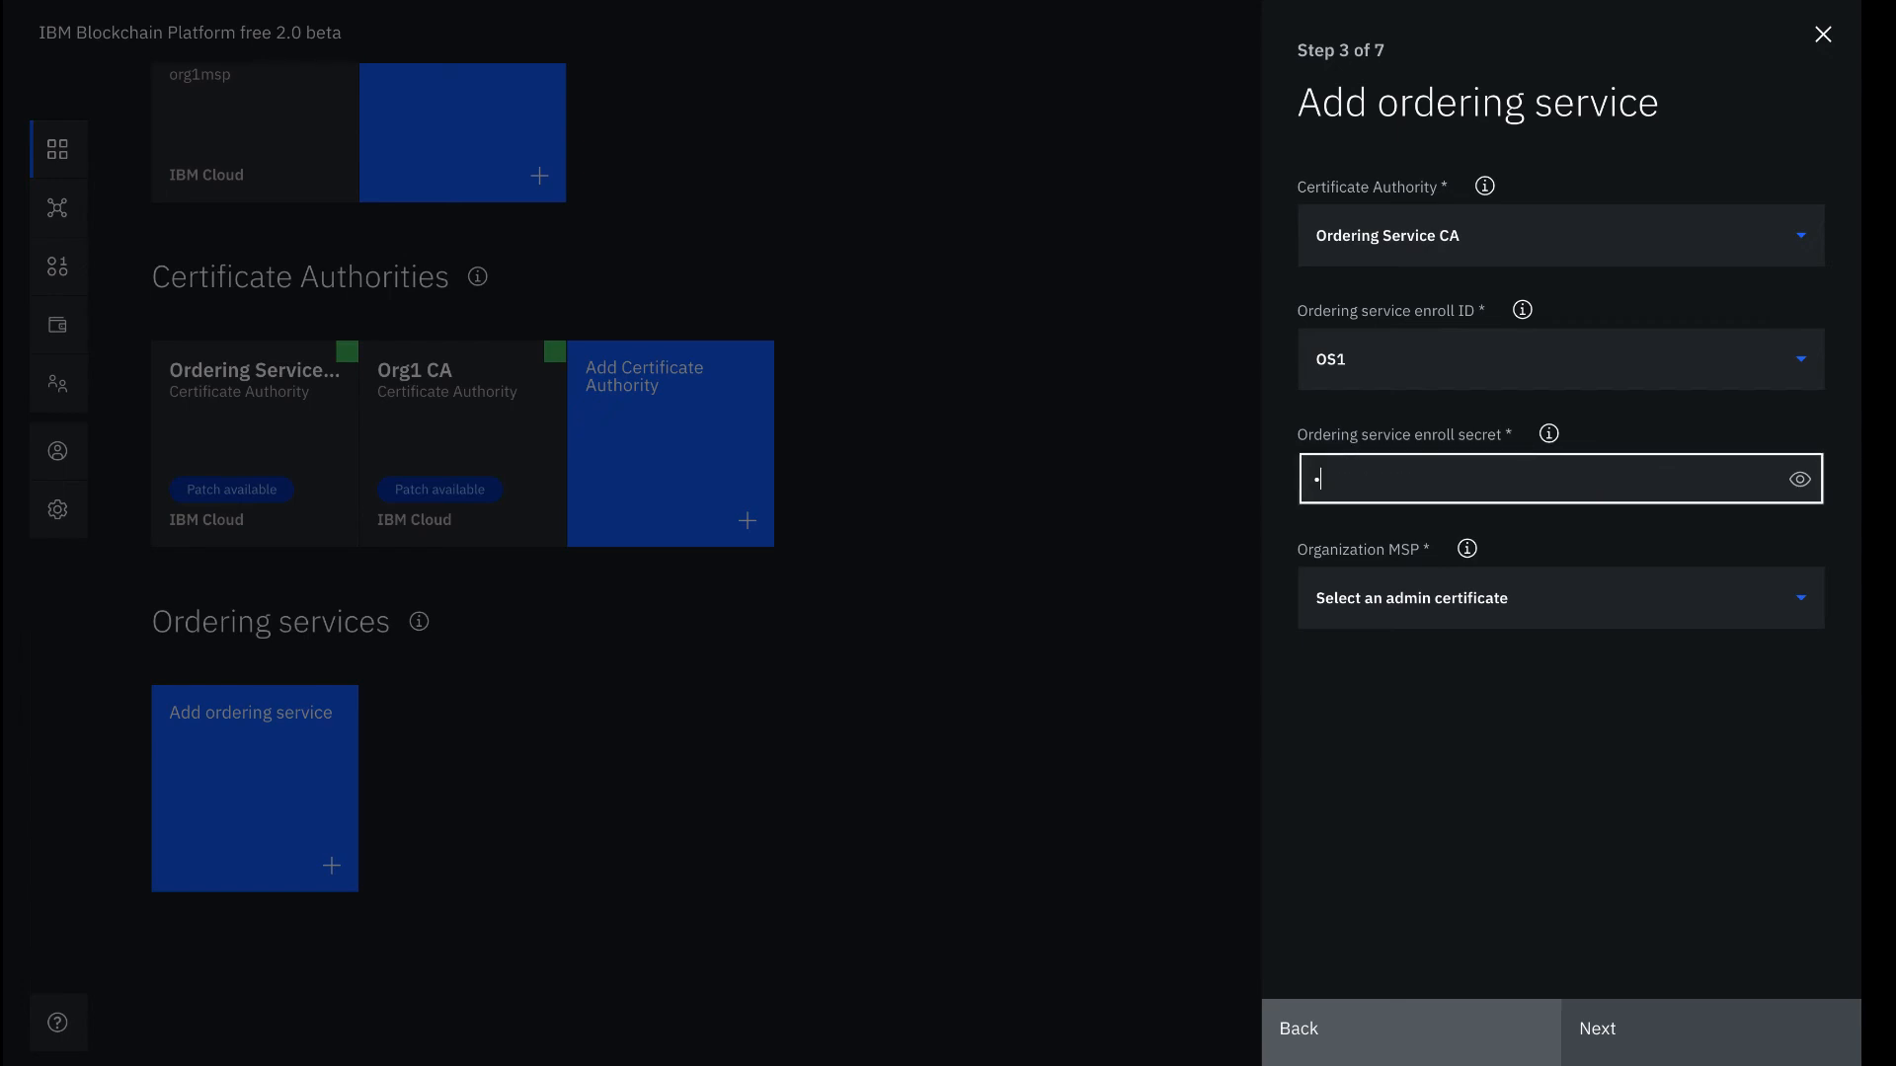
type("pw")
left_click(1799, 478)
left_click(1607, 593)
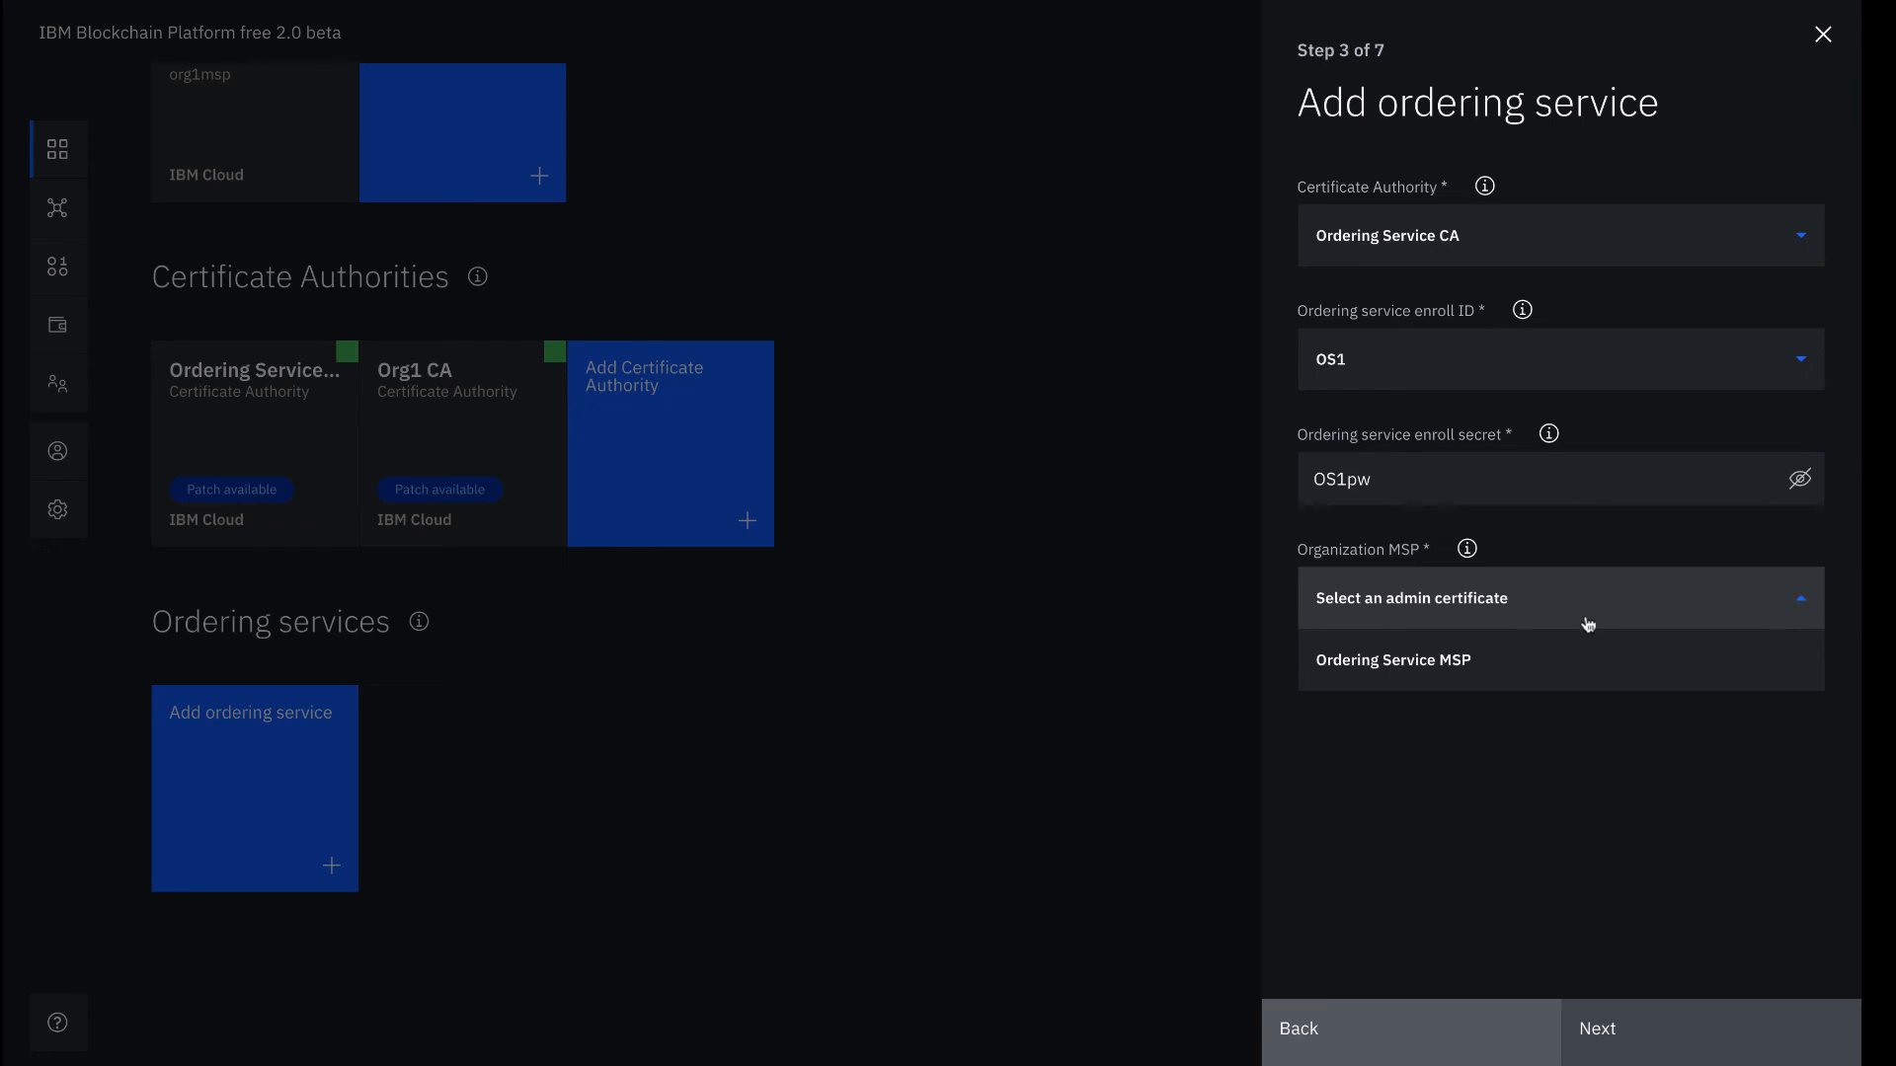
left_click(1578, 656)
left_click(1625, 1027)
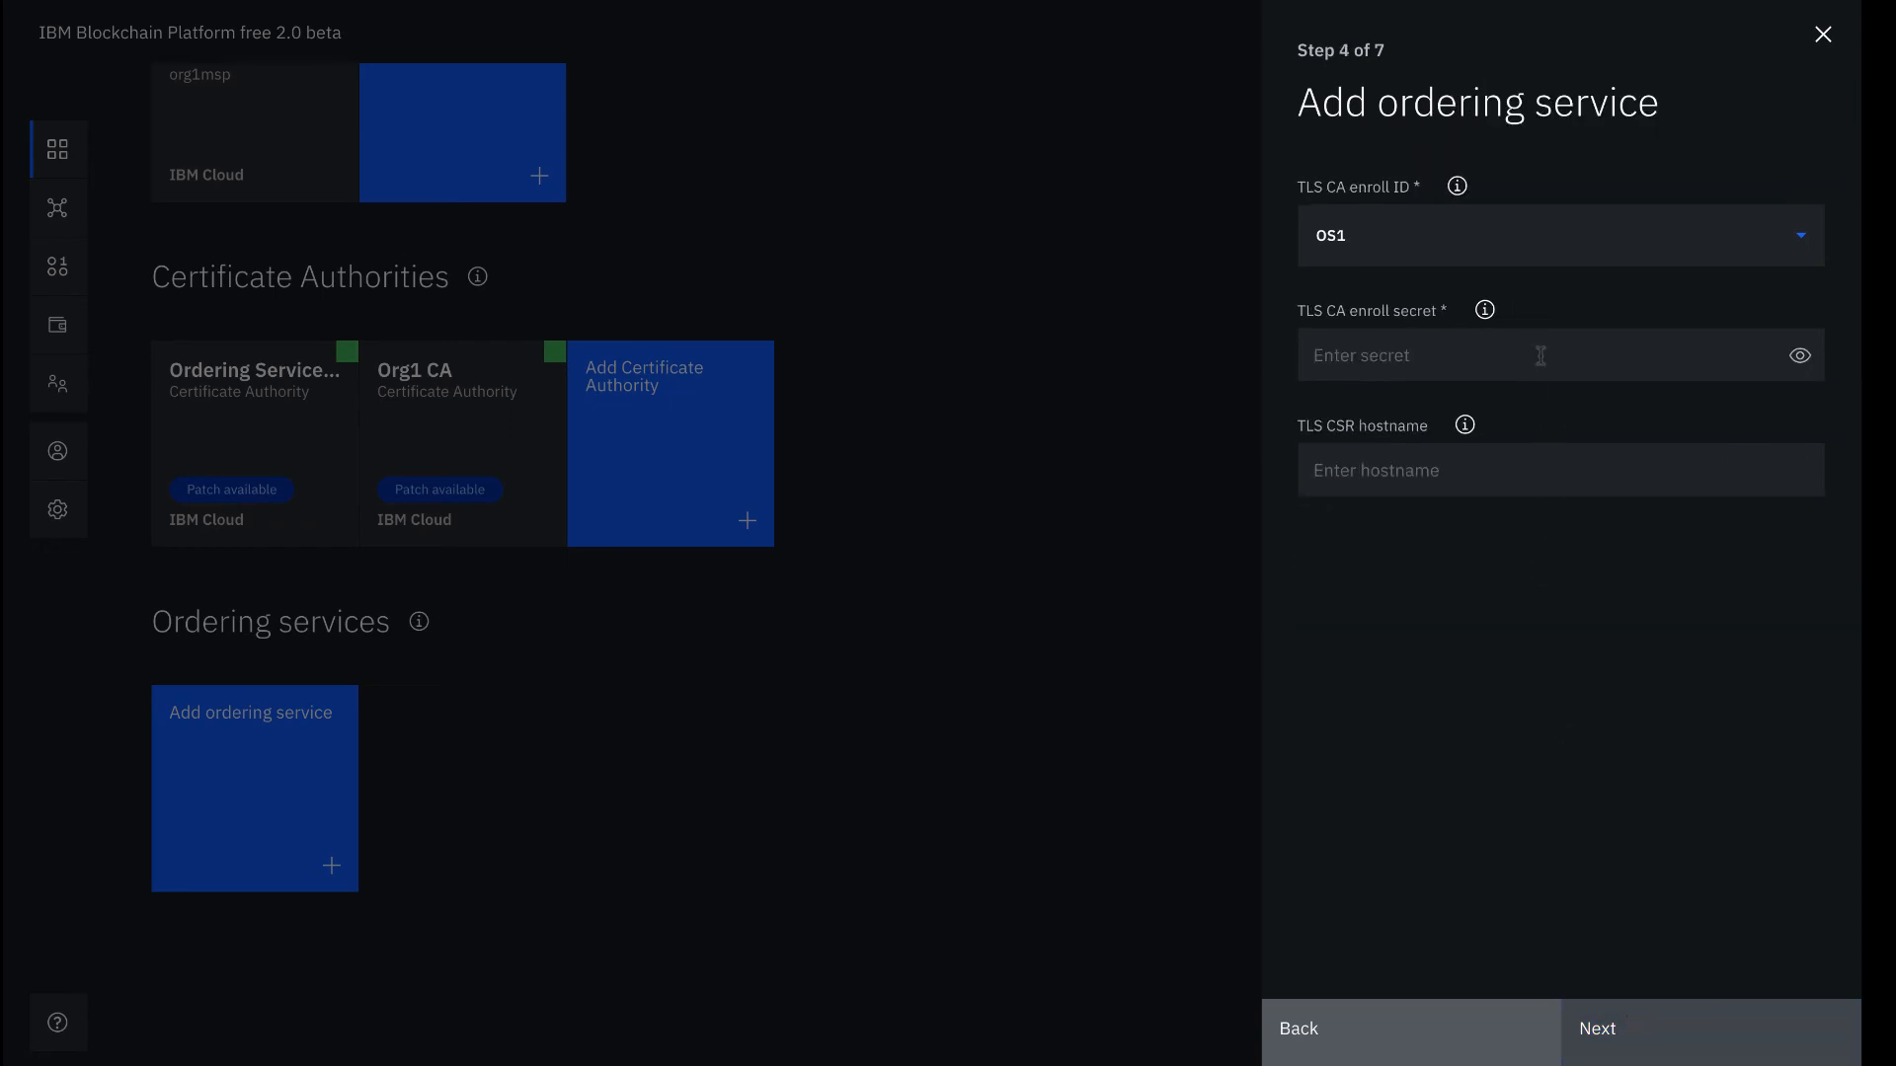
Enter the TLS CA enroll secret and continue to Resource allocation
left_click(1540, 355)
type("OS")
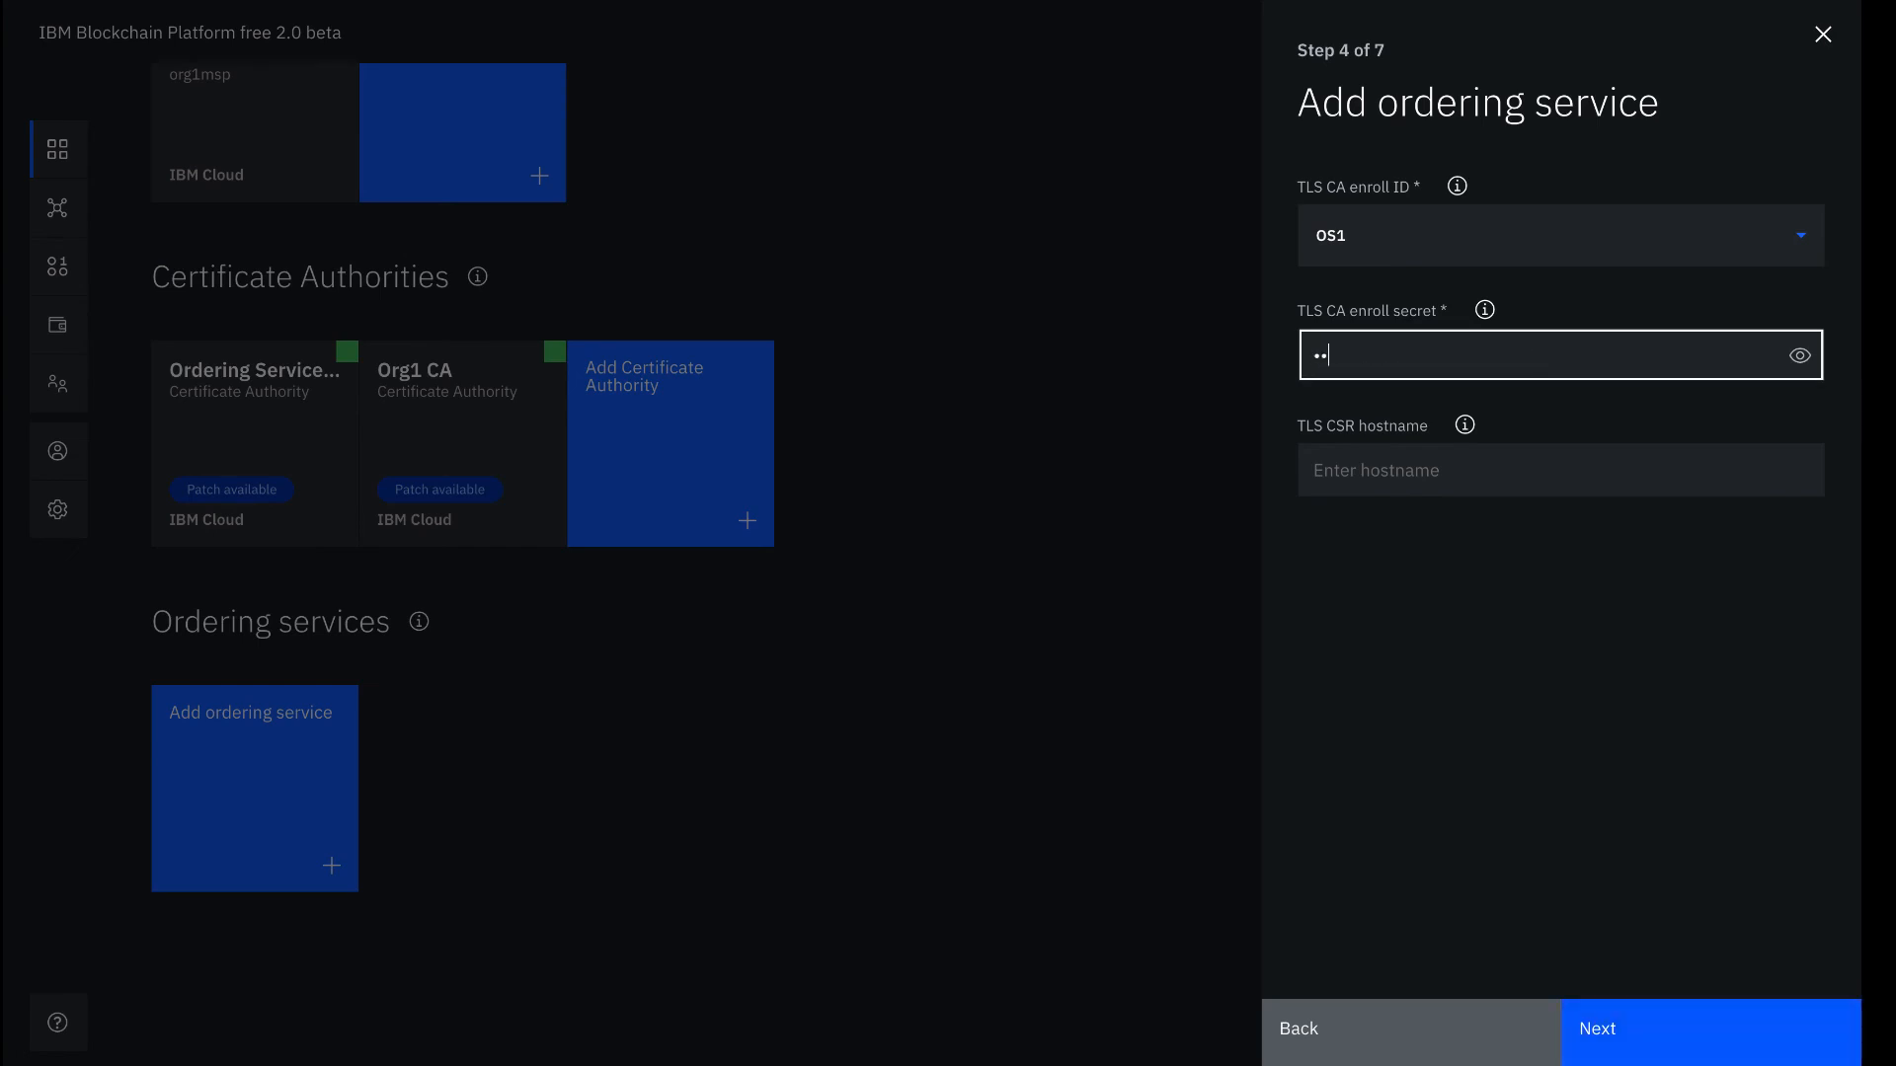
type("1pw")
left_click(1799, 355)
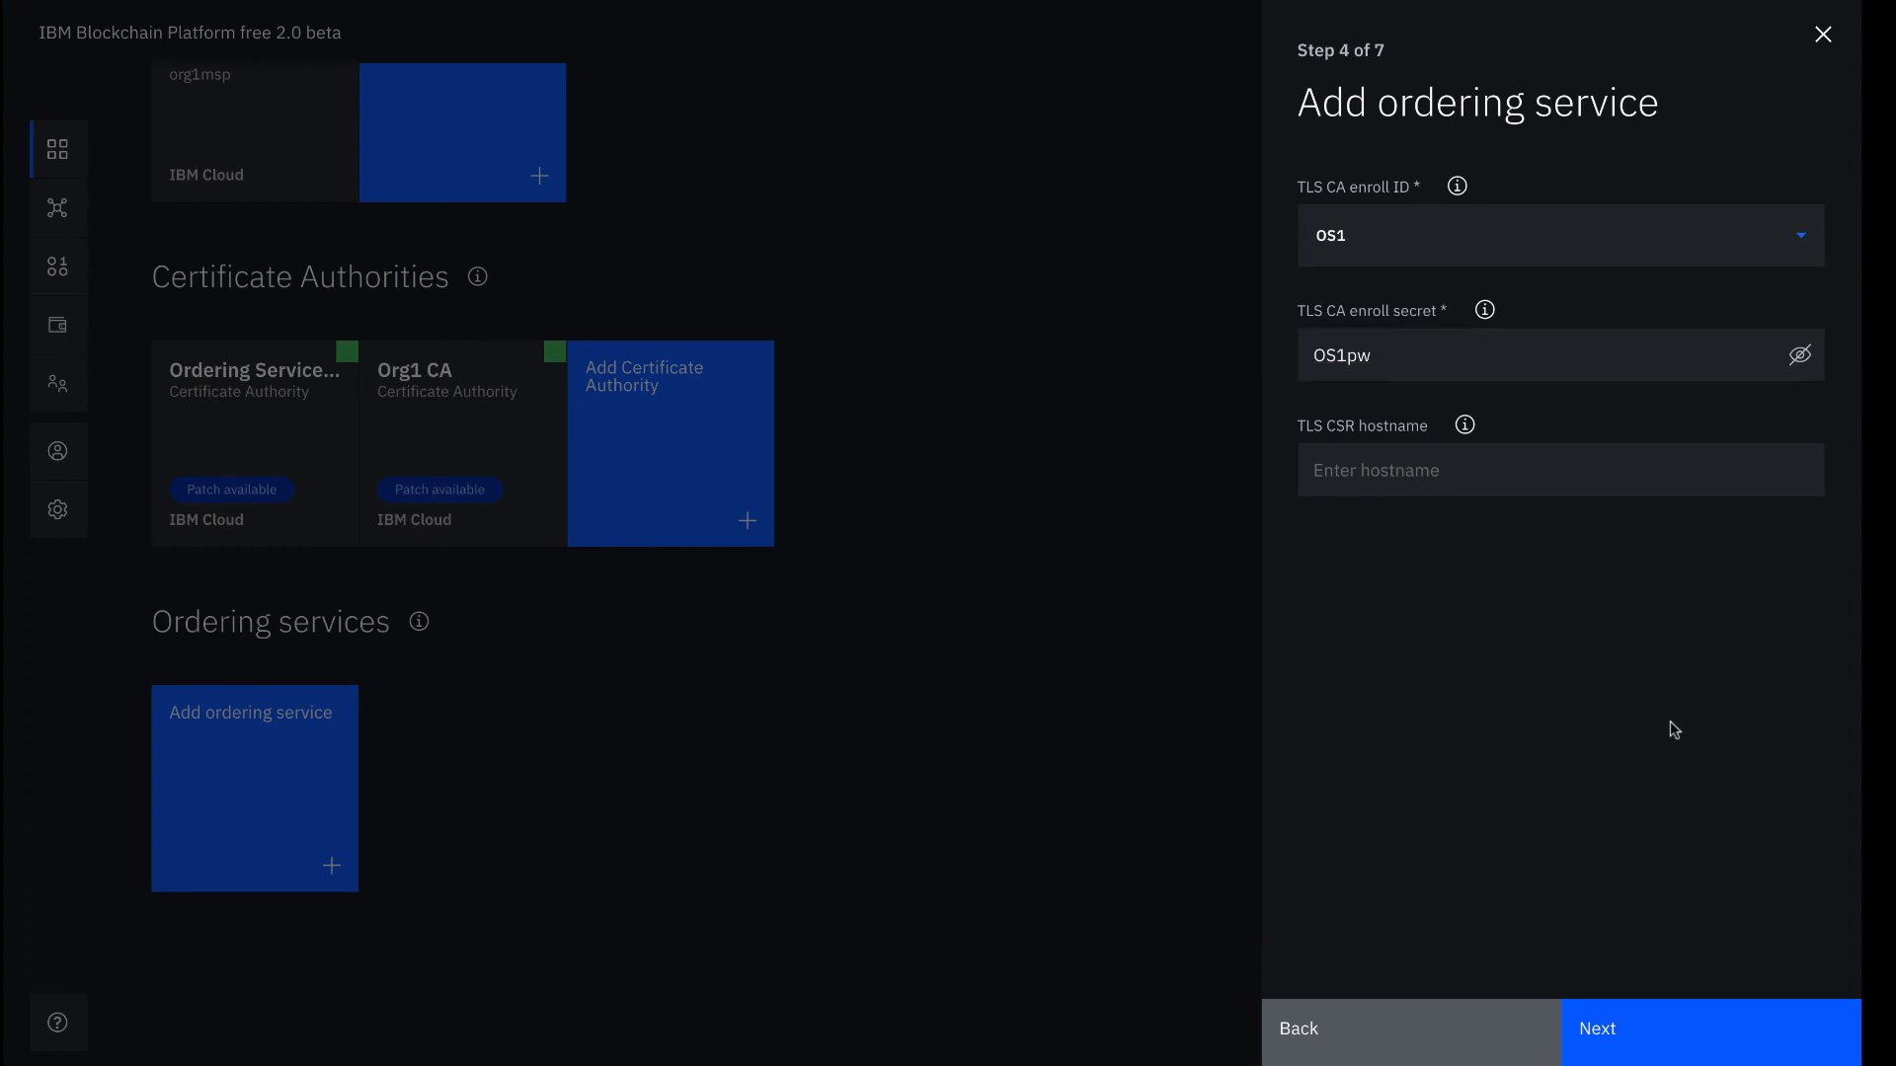
left_click(1645, 1032)
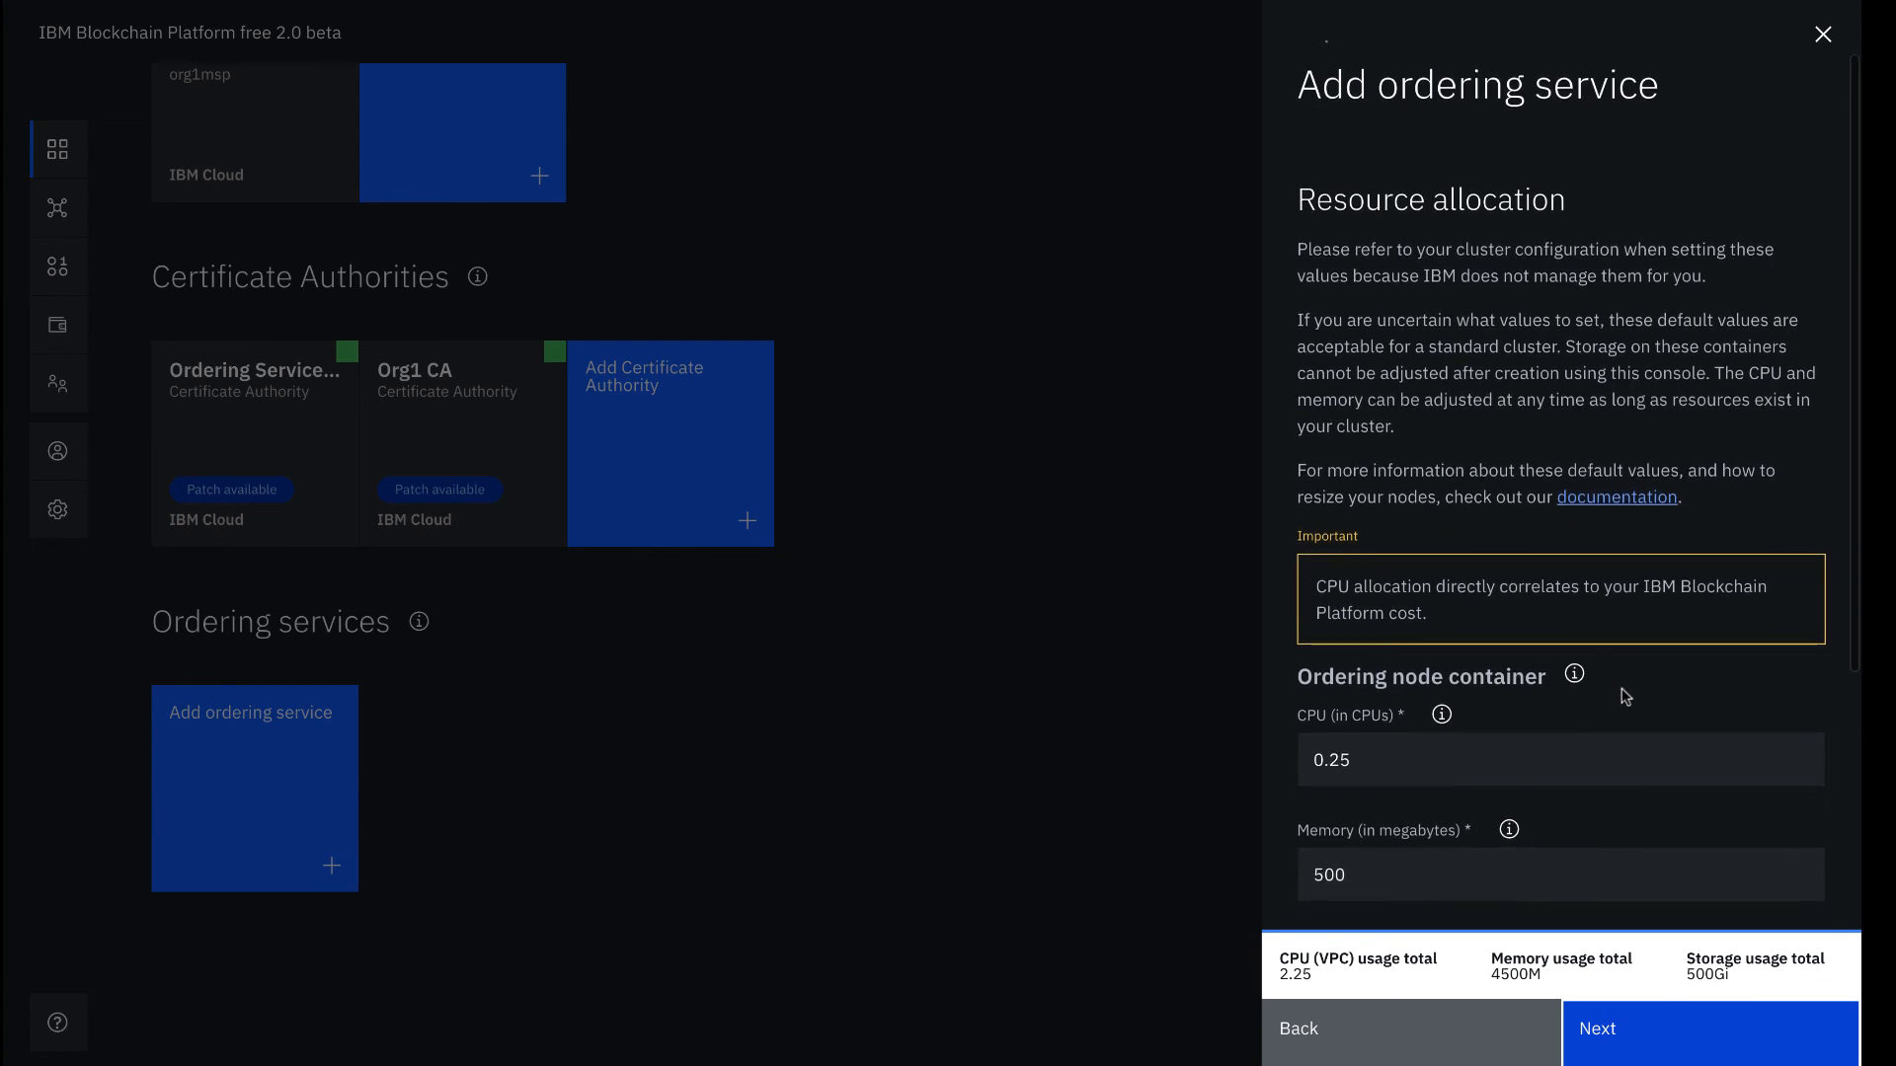
Leave the default resource allocation unchanged and continue to Associate identity with Ordering Service Admin
scroll(1624, 697, "down", 4)
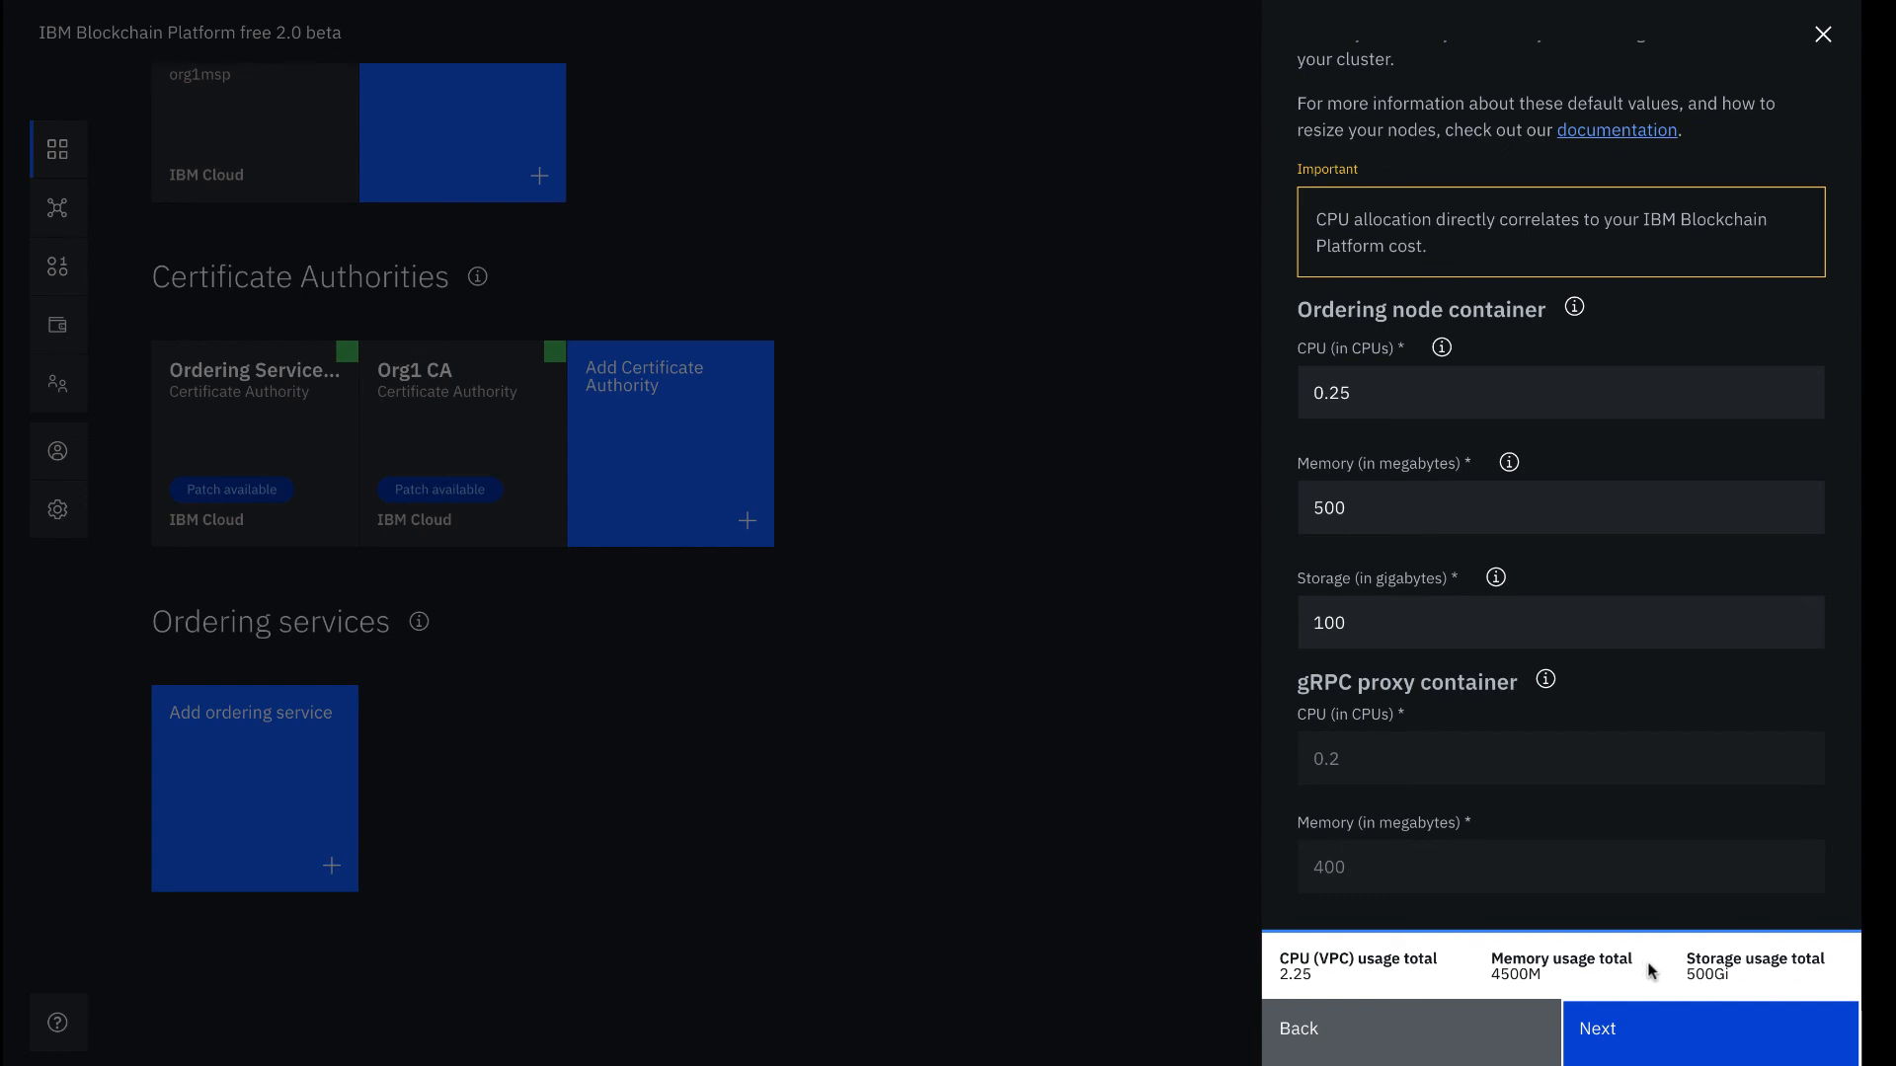
left_click(1670, 1042)
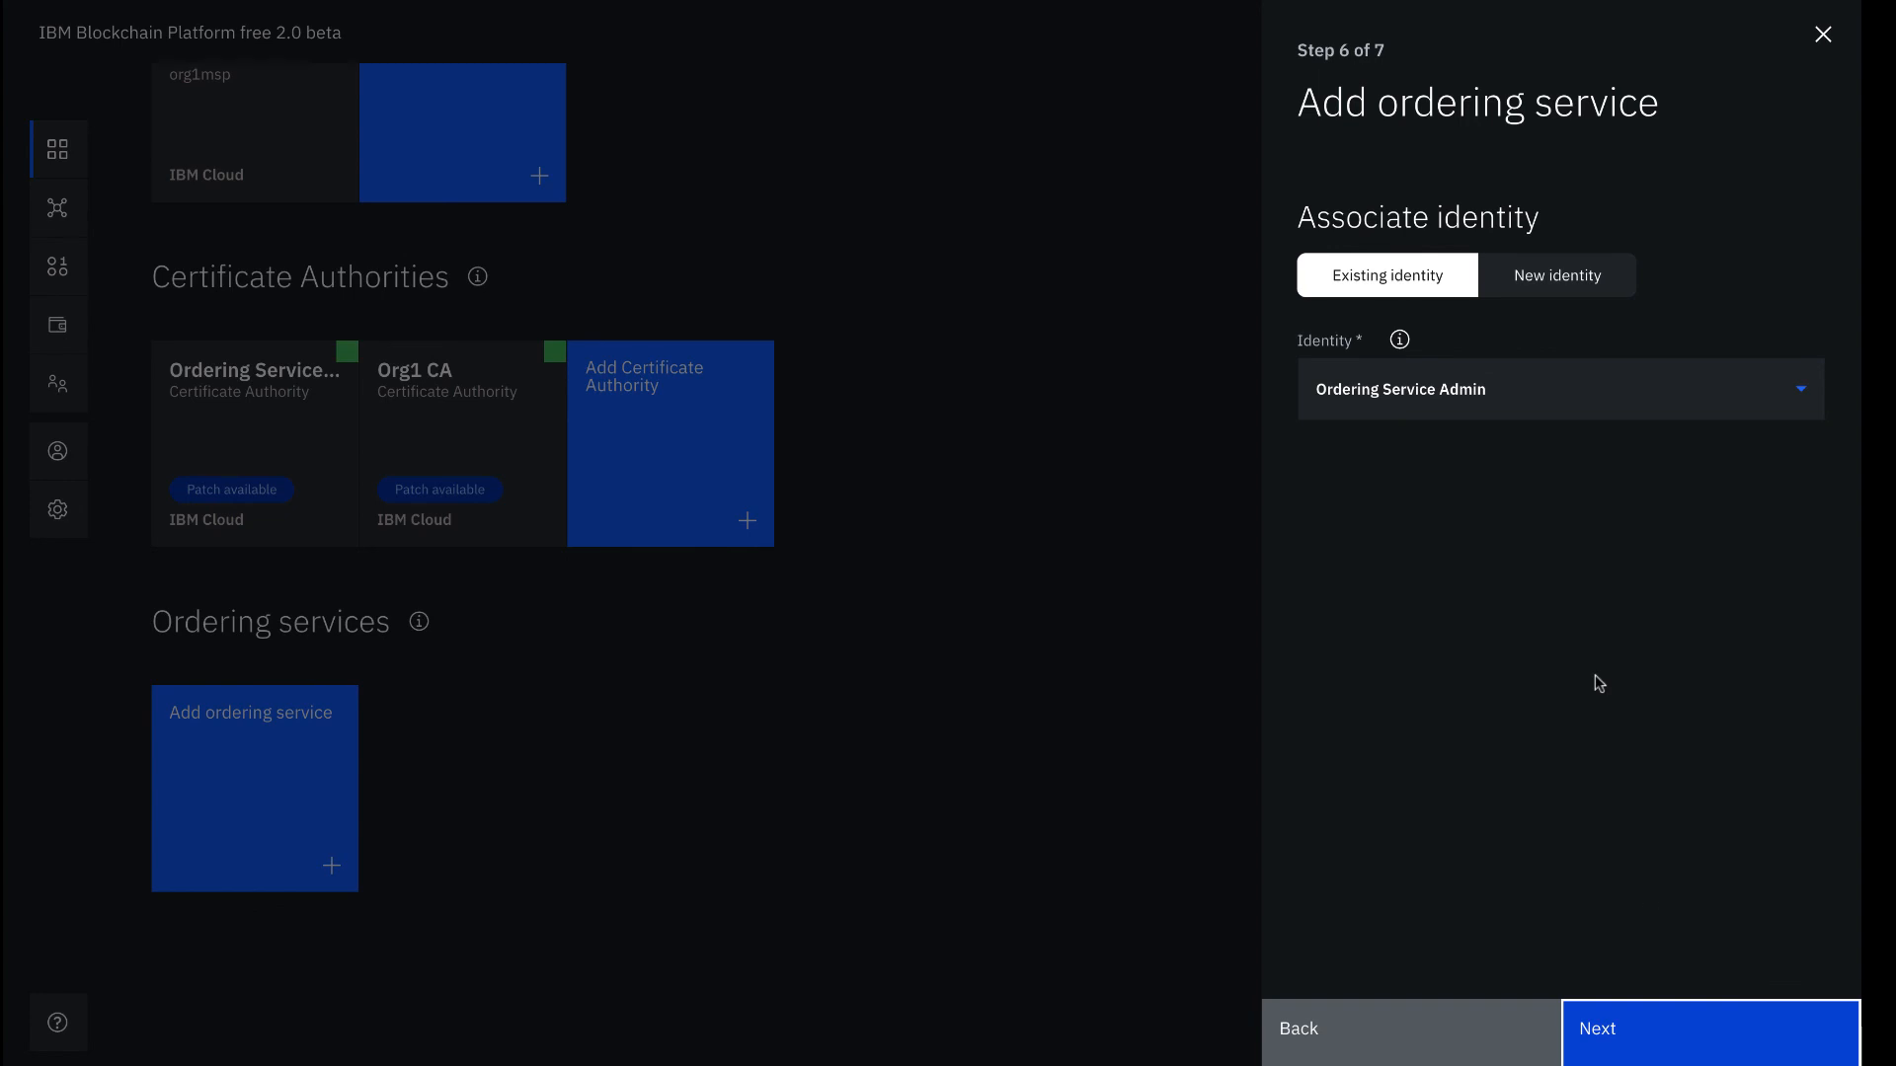
Confirm the summary, add the Ordering Service (osmsp), and dismiss the browser's save-password prompt
left_click(1639, 1036)
left_click(1639, 1037)
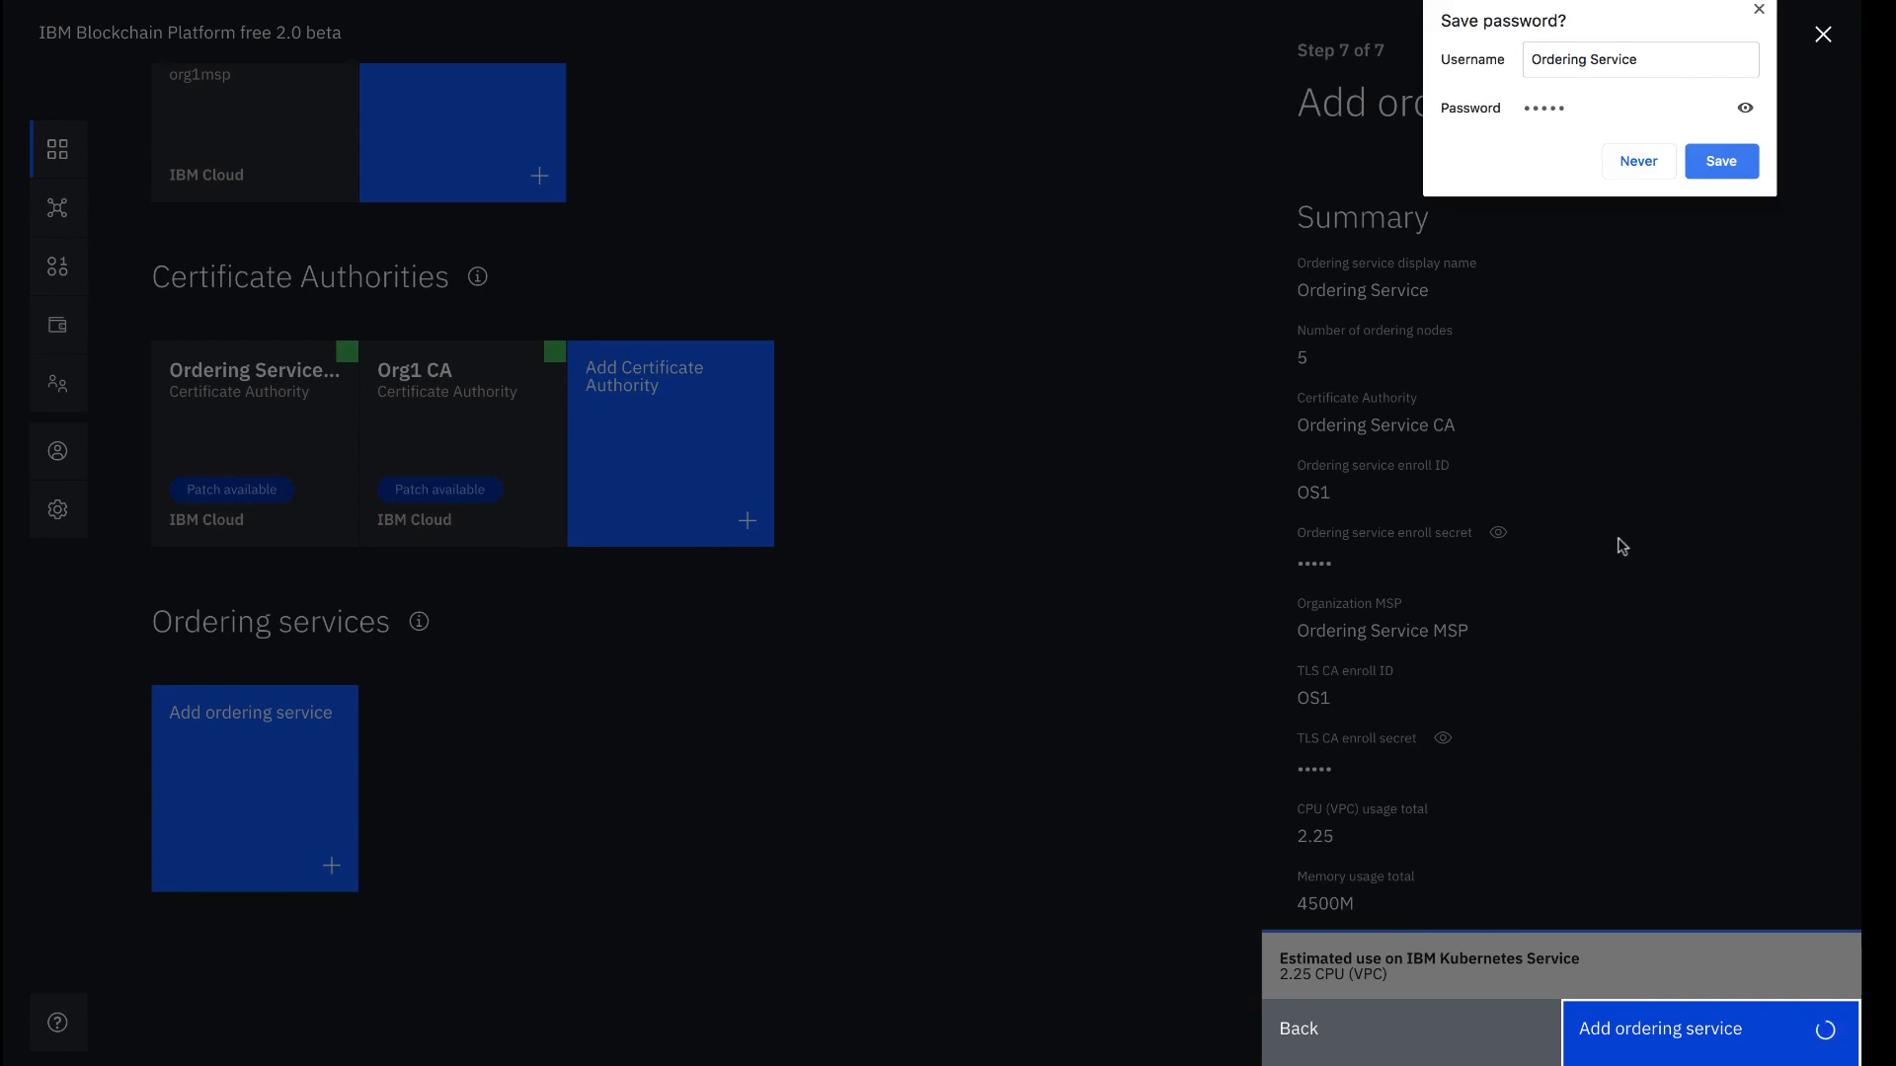
left_click(1638, 161)
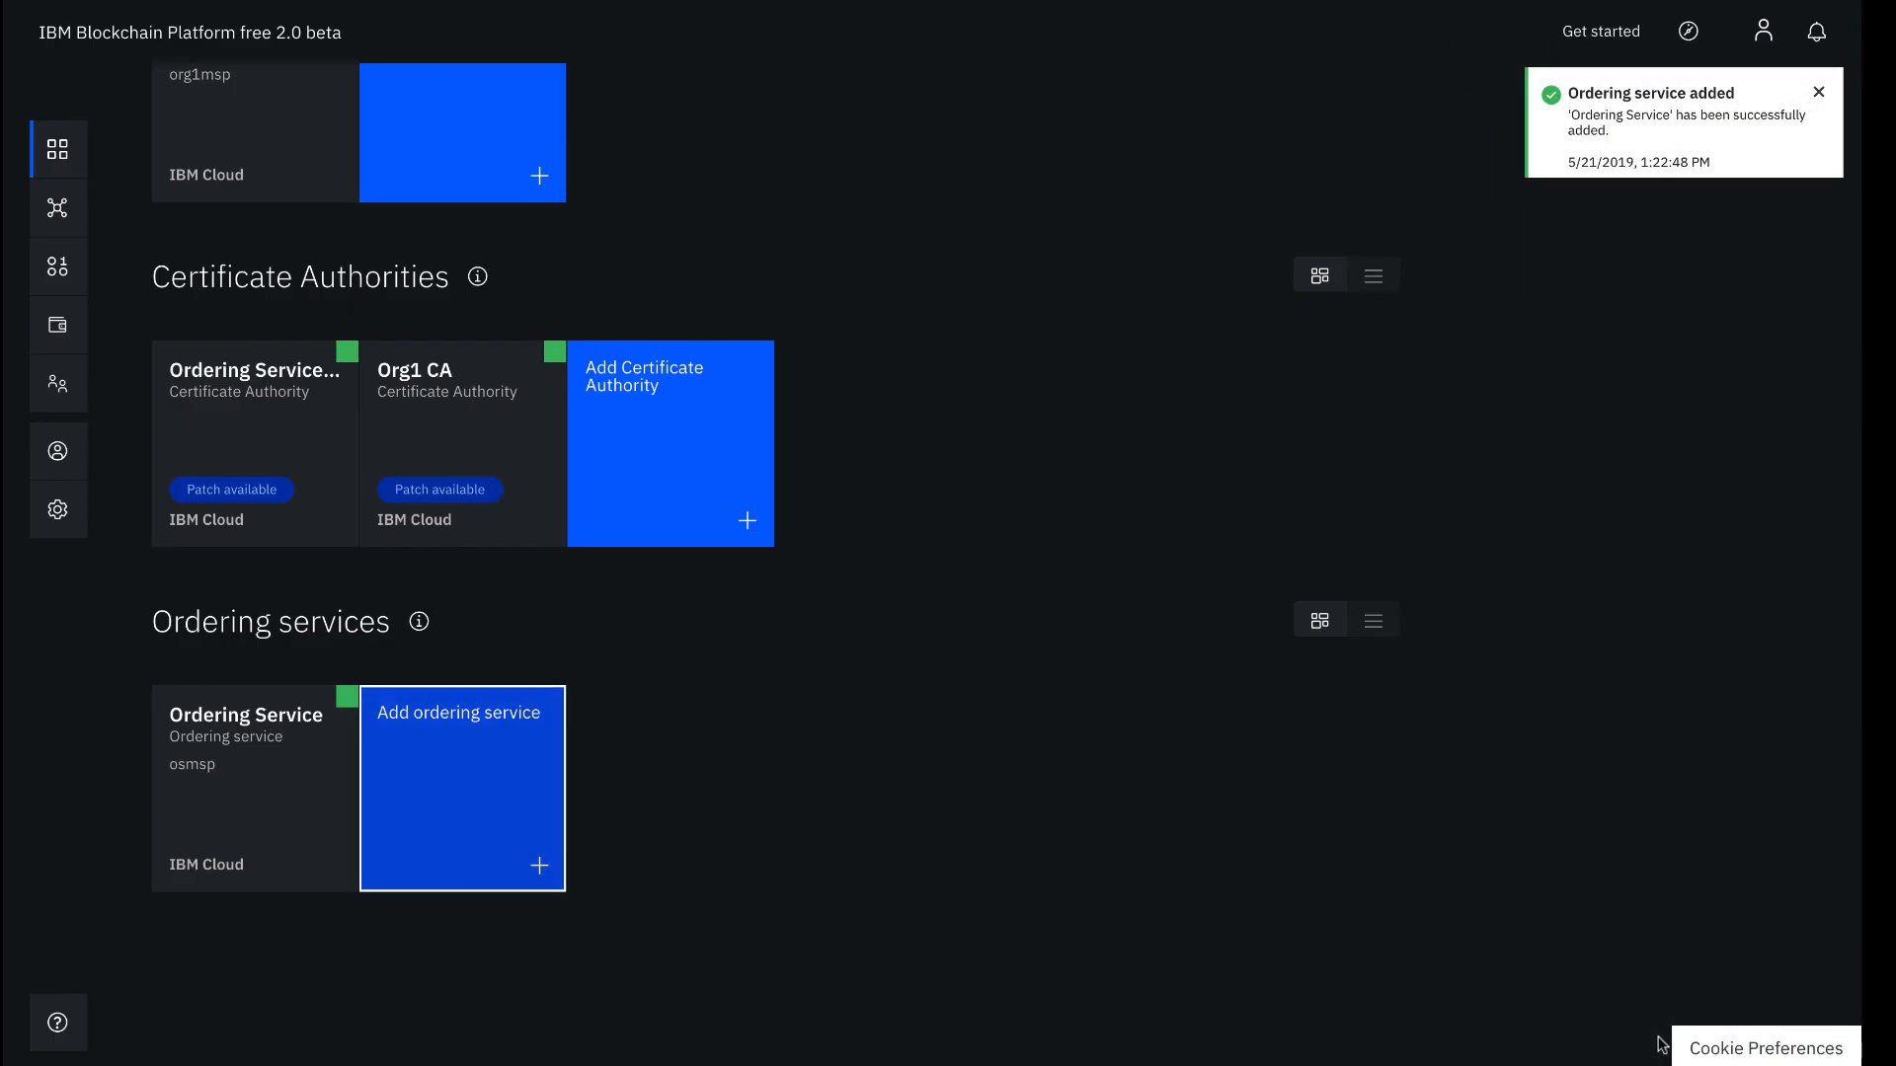